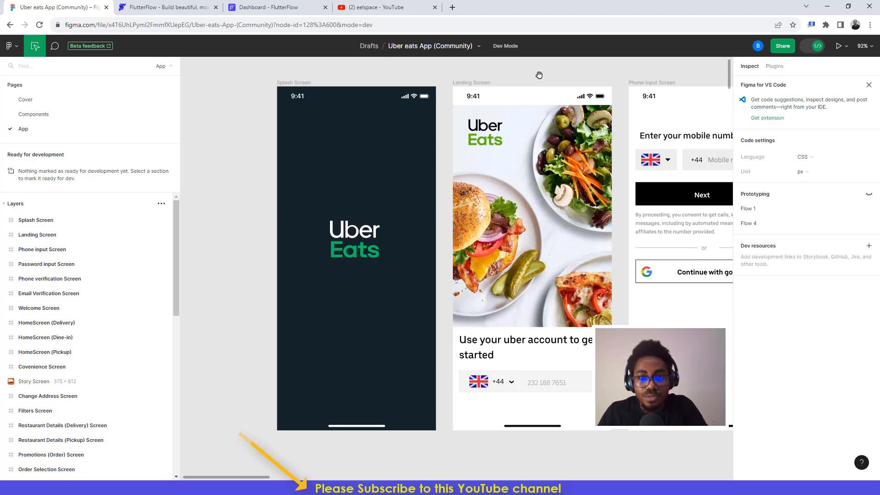
Examine the Splash Screen and Landing Screen designs of the Uber Eats app
scroll(539, 75, right, 6)
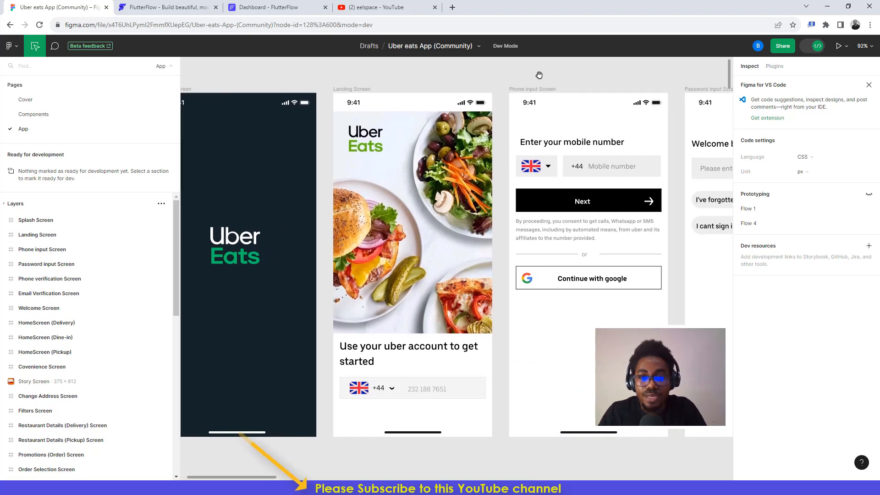
scroll(539, 74, right, 1)
scroll(539, 75, left, 8)
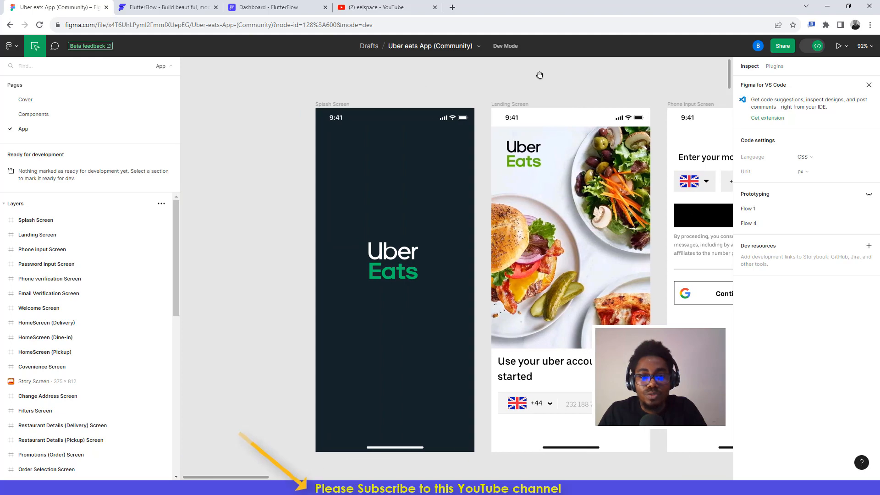
scroll(540, 75, down, 2)
scroll(540, 74, up, 2)
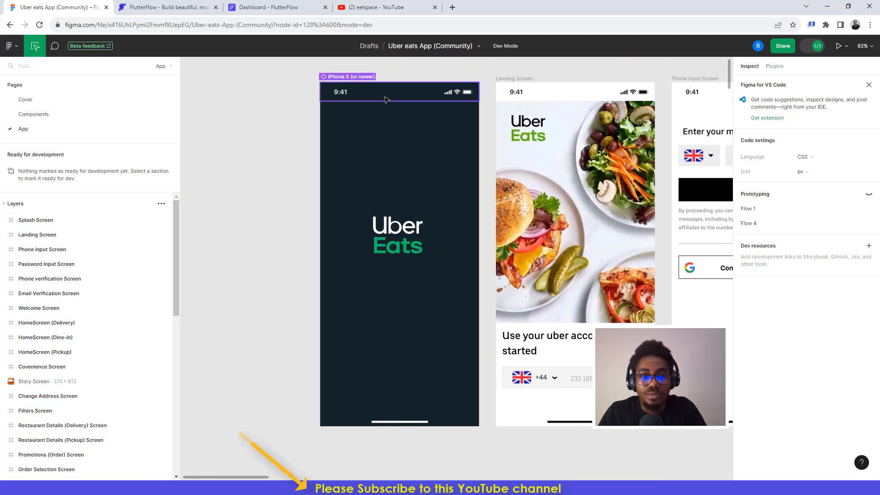
scroll(536, 146, down, 5)
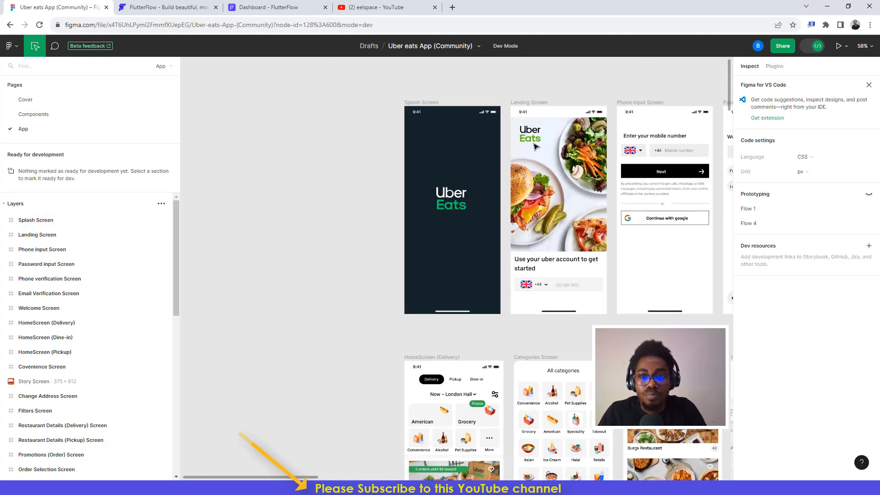
scroll(535, 146, right, 2)
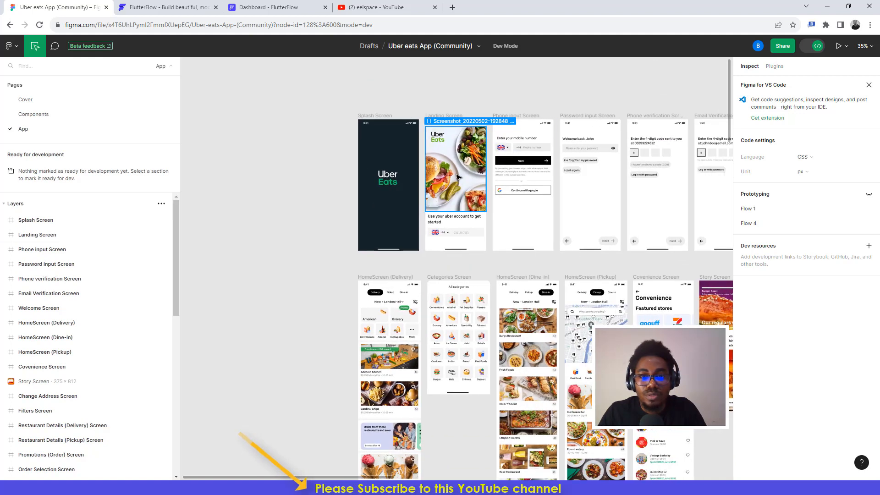
Examine the sign-in flow designs, from the phone and password input screens through both verification screens to the Welcome Screen
scroll(458, 177, up, 5)
scroll(457, 177, right, 4)
scroll(457, 178, up, 2)
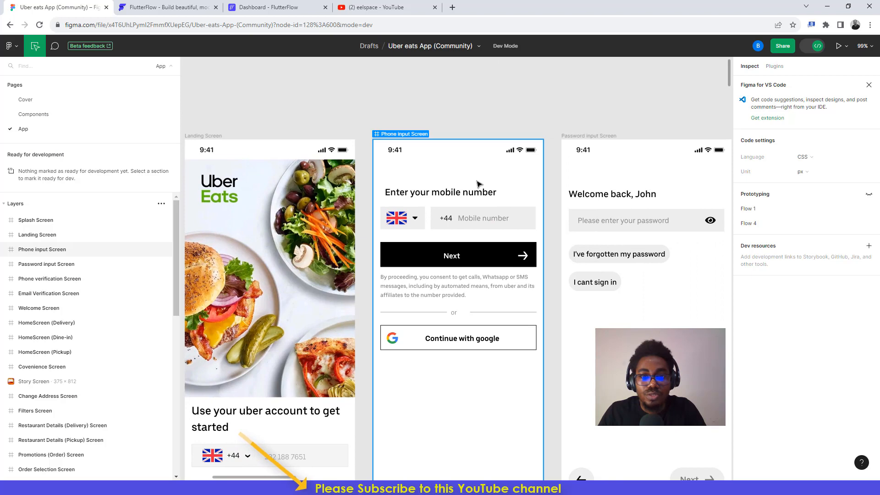
scroll(477, 184, down, 3)
scroll(477, 183, right, 5)
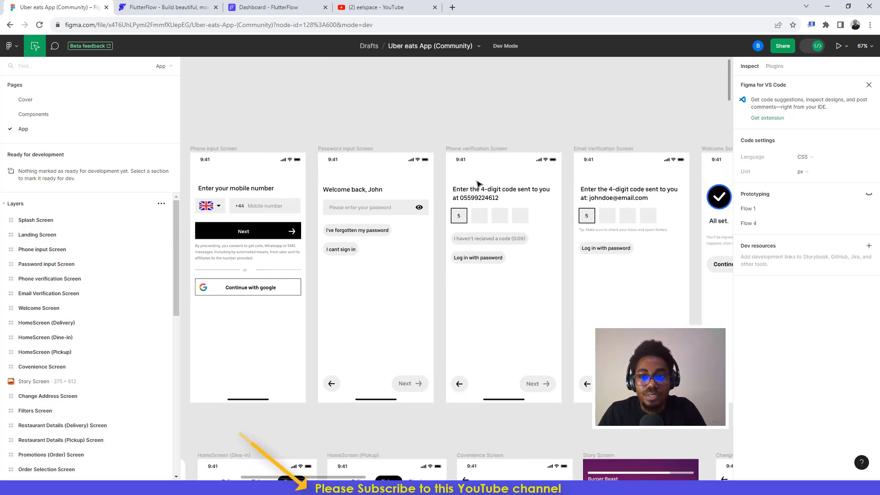
scroll(477, 183, right, 3)
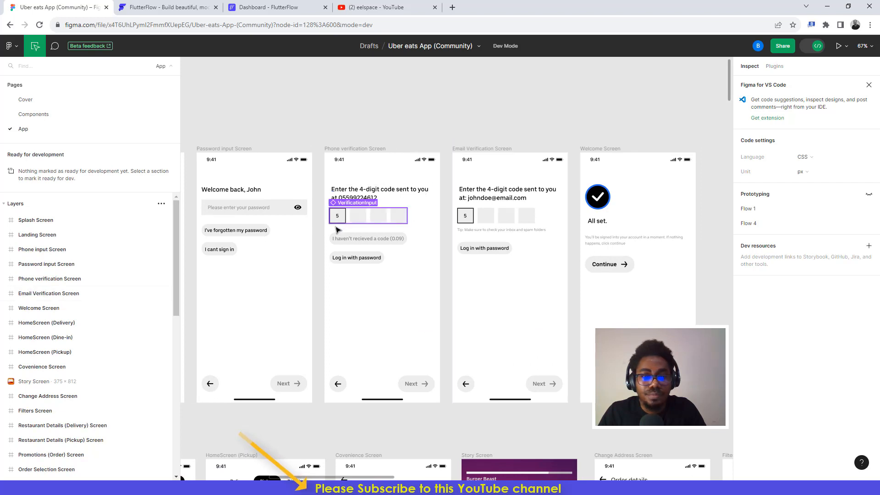
scroll(509, 223, right, 2)
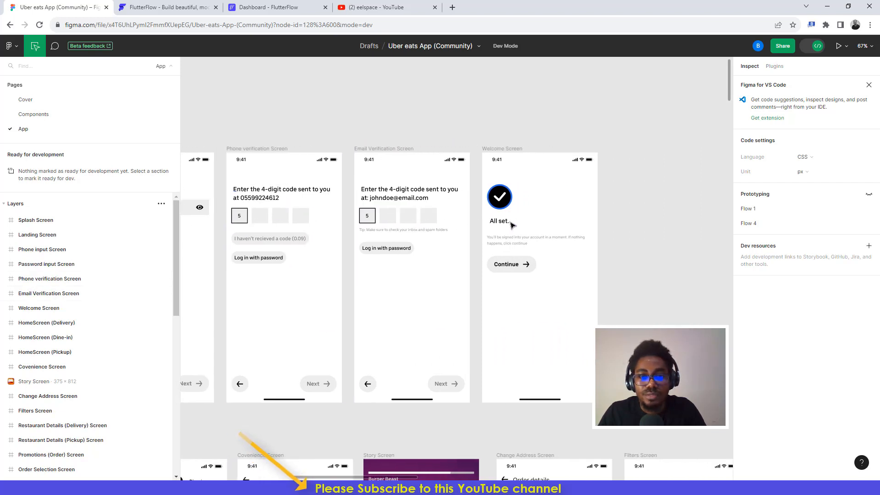
scroll(511, 223, left, 5)
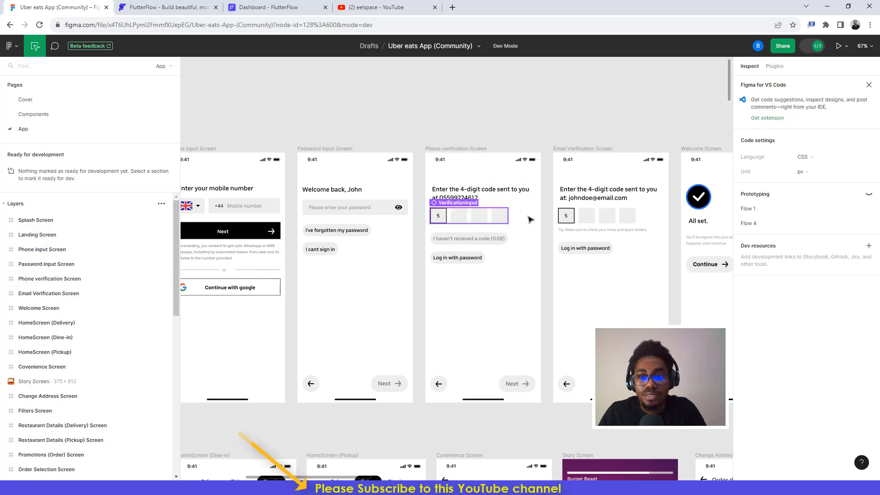
scroll(581, 202, left, 4)
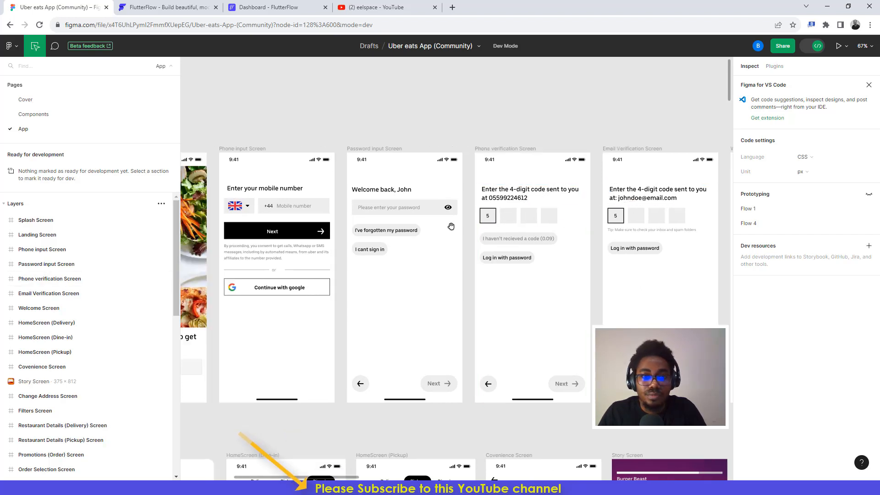
scroll(538, 212, right, 3)
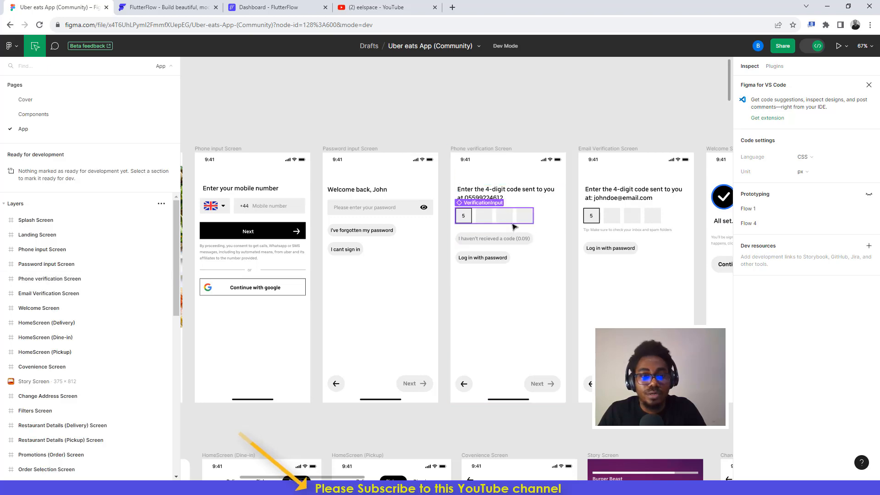
scroll(515, 226, right, 4)
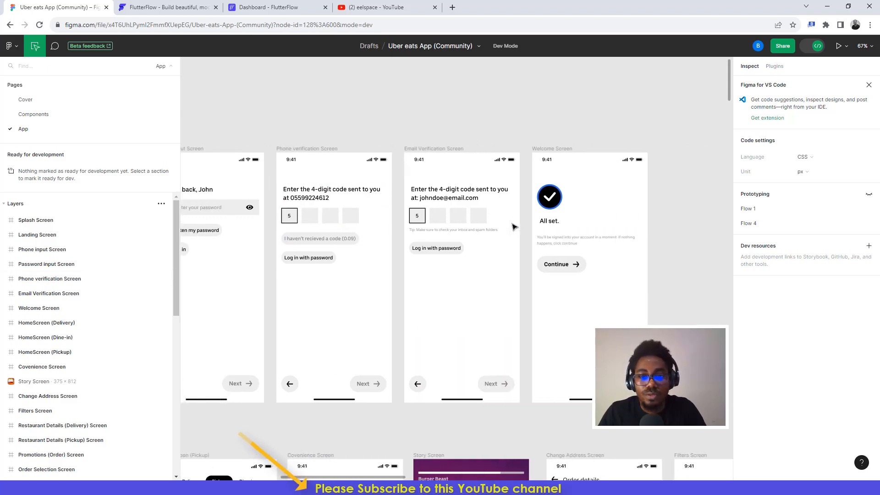
Examine the HomeScreen (Delivery) design and the neighbouring Categories Screen in the second row of frames
scroll(514, 226, down, 5)
scroll(515, 225, down, 3)
scroll(514, 225, left, 3)
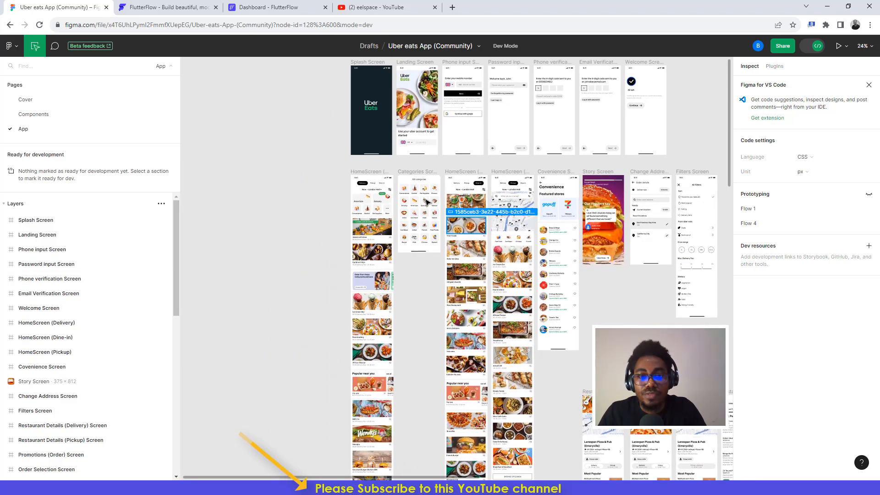
scroll(417, 193, up, 3)
scroll(417, 193, up, 8)
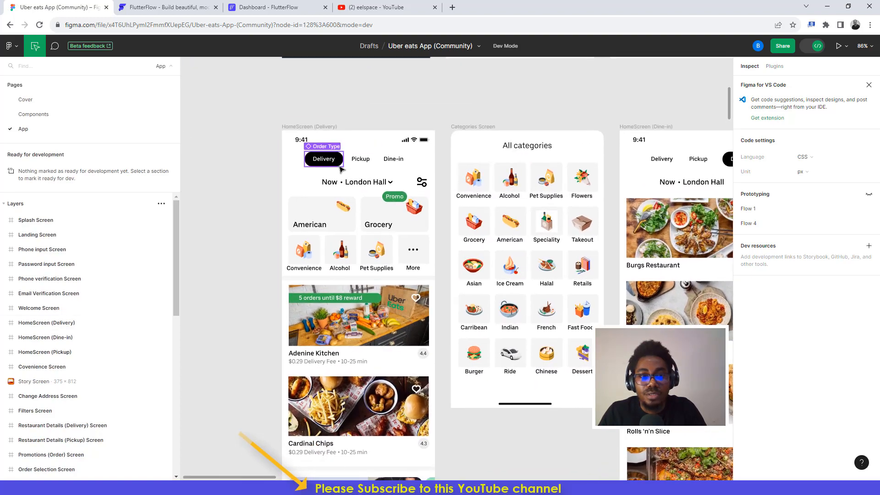
scroll(340, 170, up, 3)
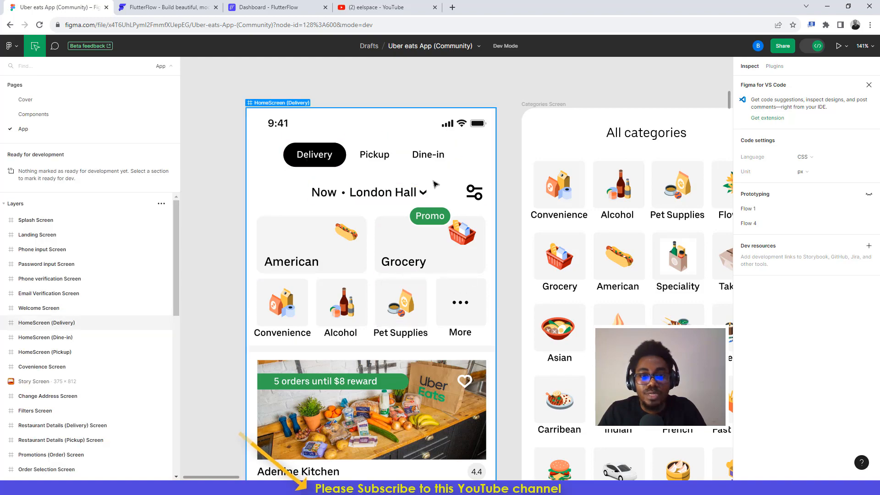
scroll(436, 184, down, 10)
scroll(469, 367, down, 1)
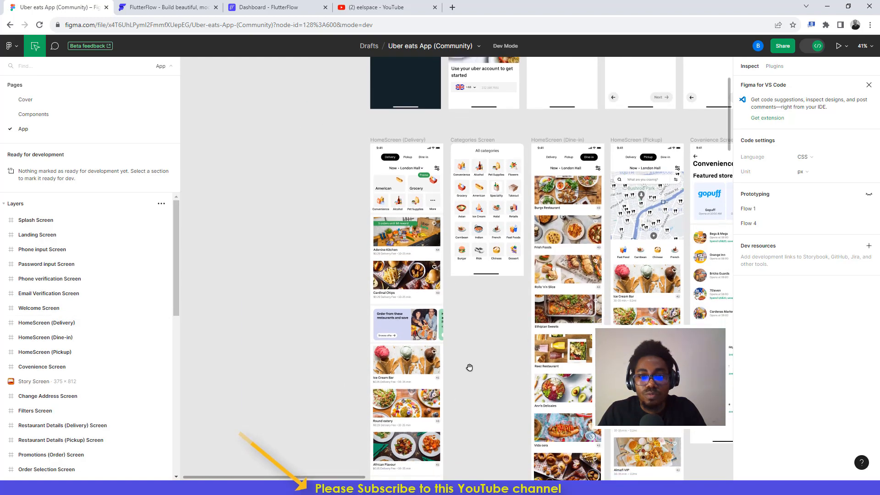
scroll(470, 367, down, 3)
scroll(459, 318, down, 1)
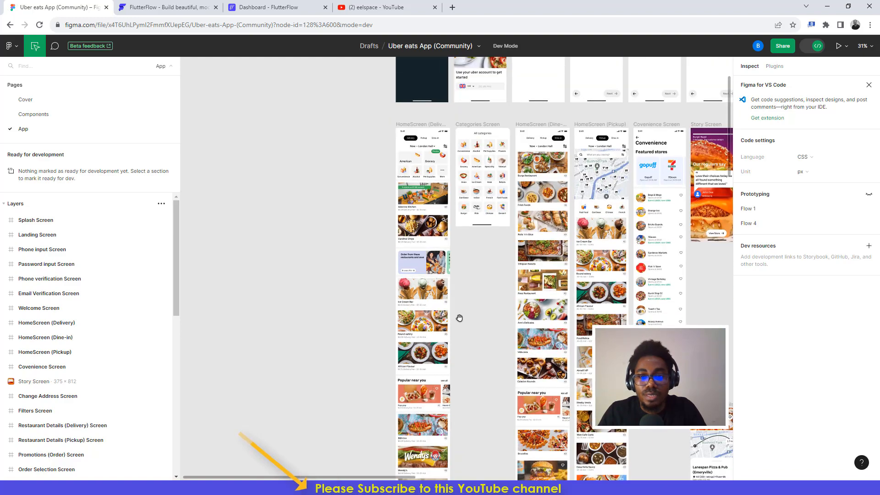
scroll(460, 318, up, 2)
scroll(513, 250, up, 5)
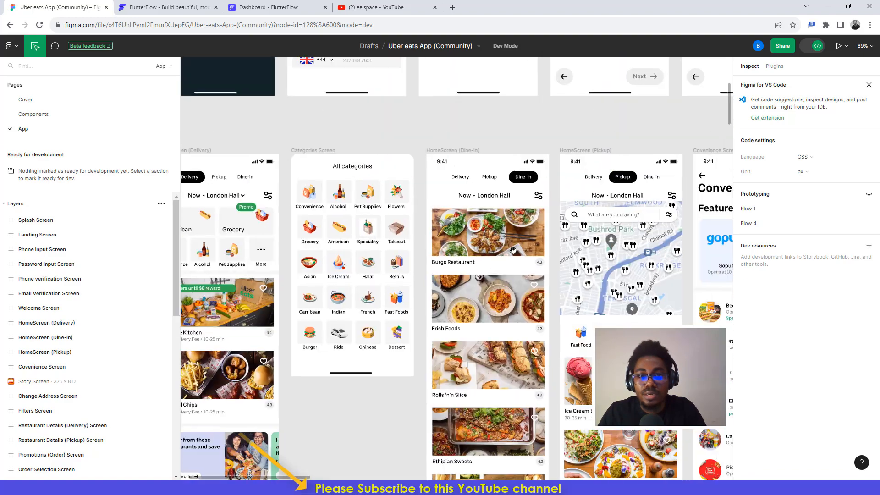
Compare the HomeScreen (Dine-in) and HomeScreen (Pickup) designs with the delivery home and categories screens
drag(513, 249, 506, 259)
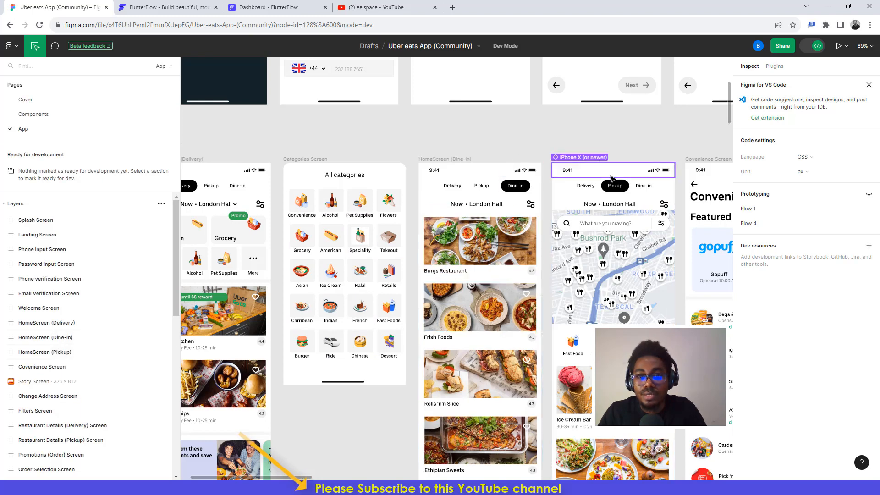
scroll(613, 177, right, 2)
scroll(429, 177, left, 2)
scroll(429, 177, left, 1)
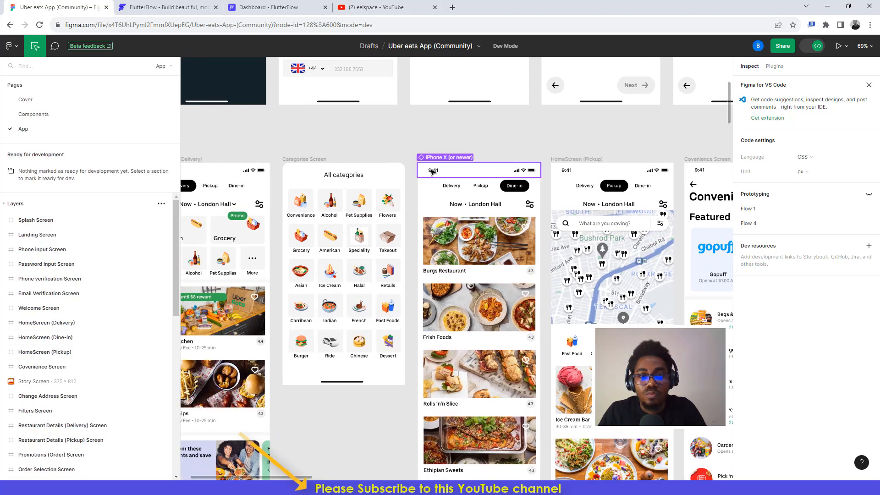
scroll(477, 192, left, 3)
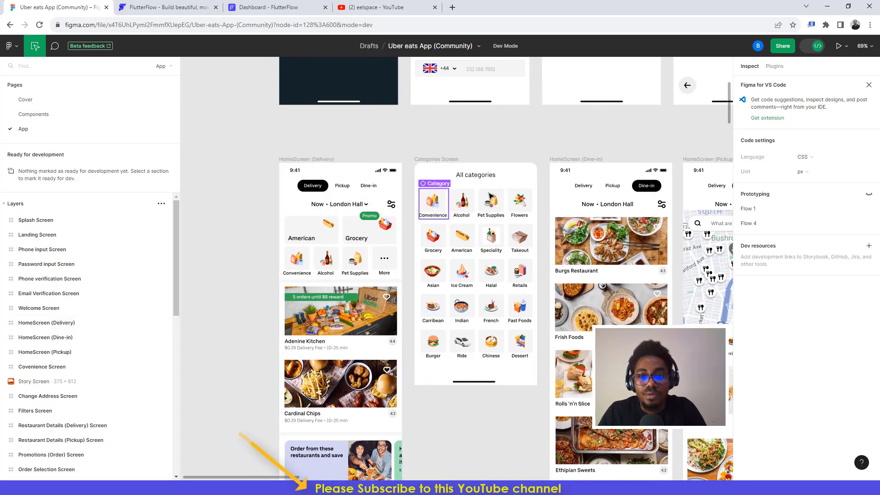
scroll(491, 197, right, 5)
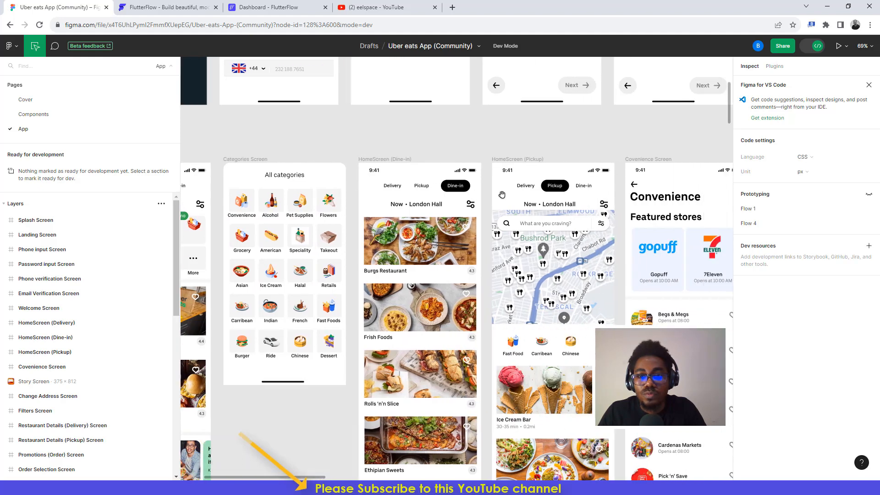
scroll(502, 195, right, 2)
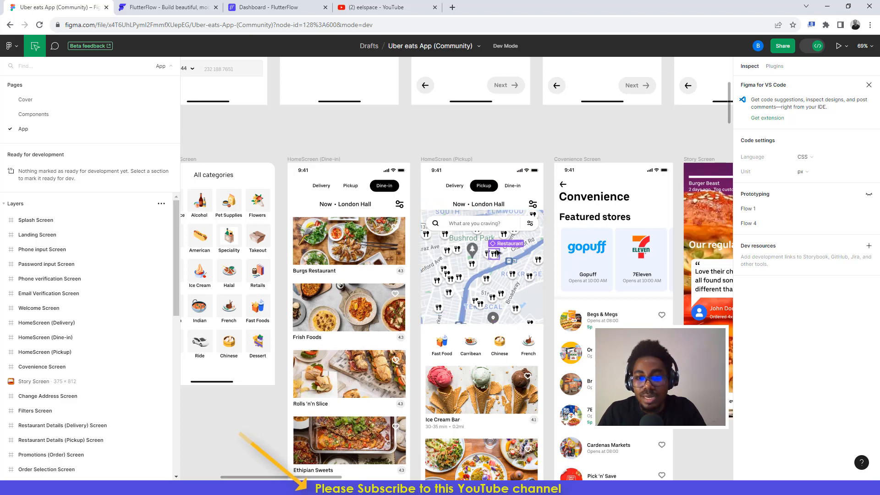
Review the convenience store, Story, Change Address and Filters screen designs in the second row
scroll(499, 253, right, 3)
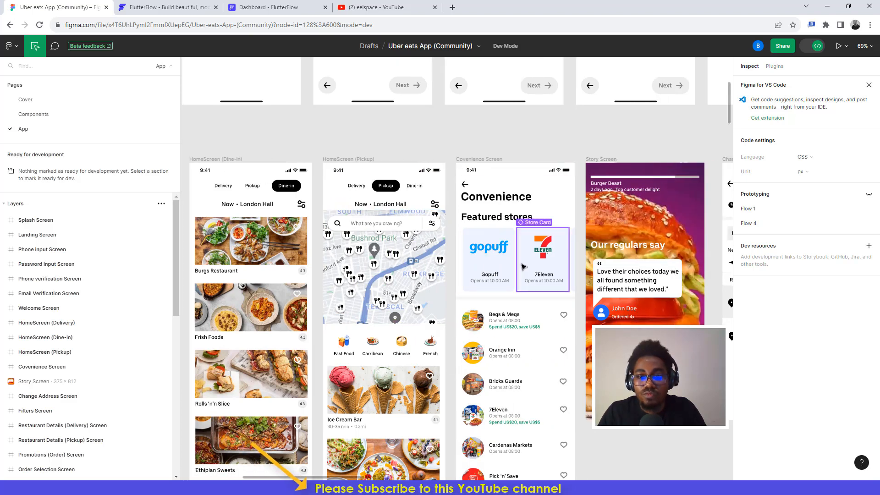
scroll(524, 266, right, 4)
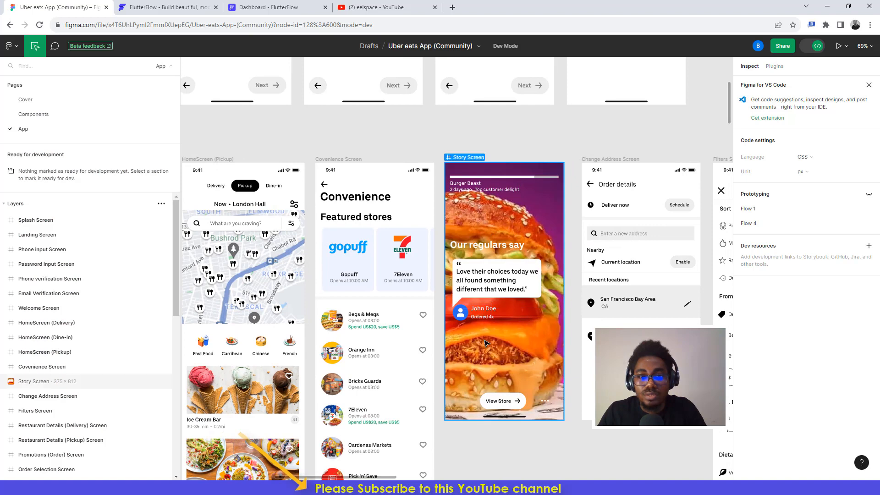
scroll(577, 138, right, 5)
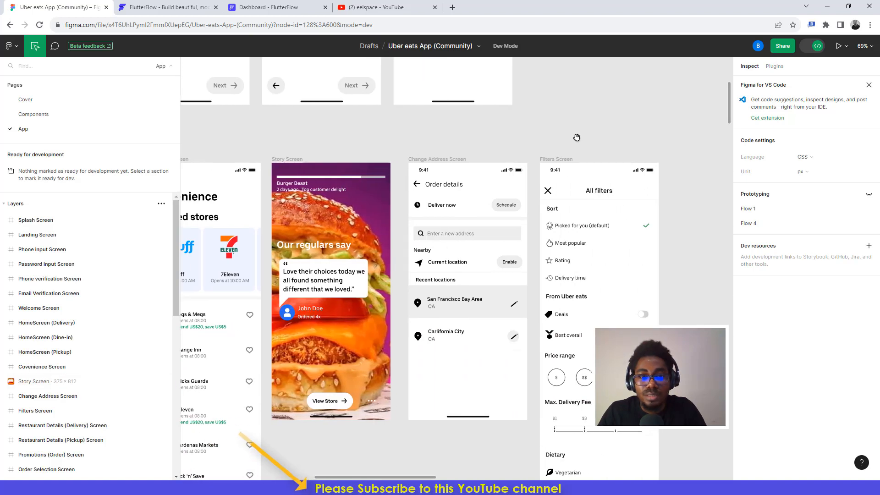
scroll(535, 133, right, 2)
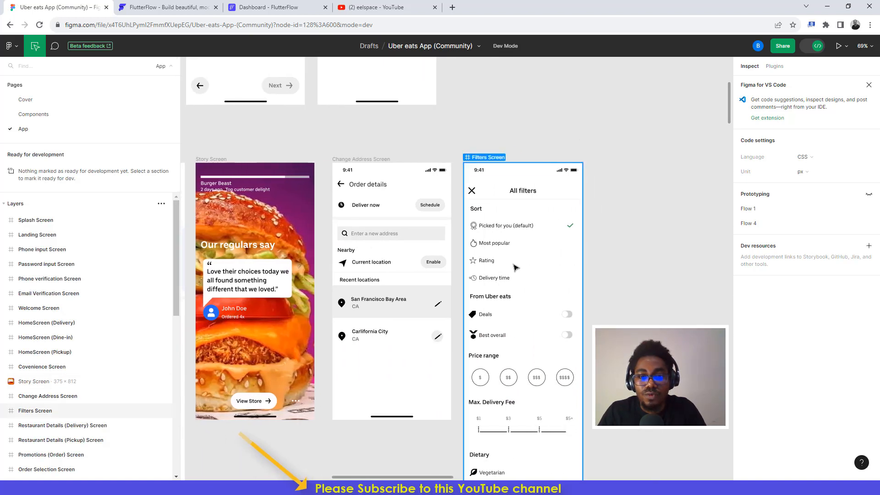
scroll(520, 329, down, 5)
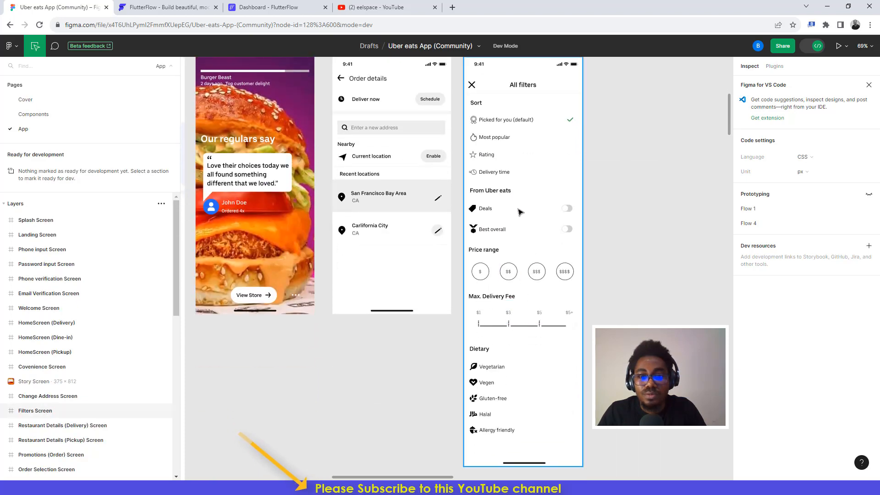
scroll(520, 212, down, 5)
scroll(518, 210, up, 3)
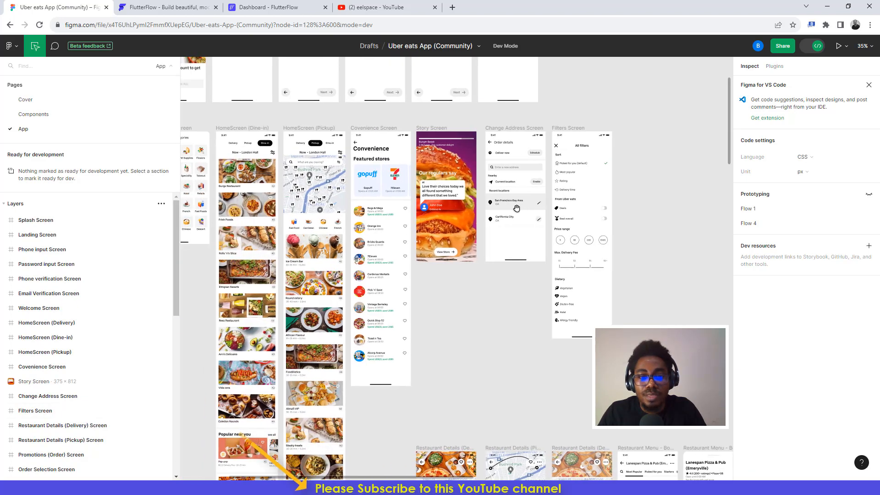
Review the Restaurant Details and Restaurant Menu designs, continuing down to the row of cart screens
scroll(516, 208, down, 2)
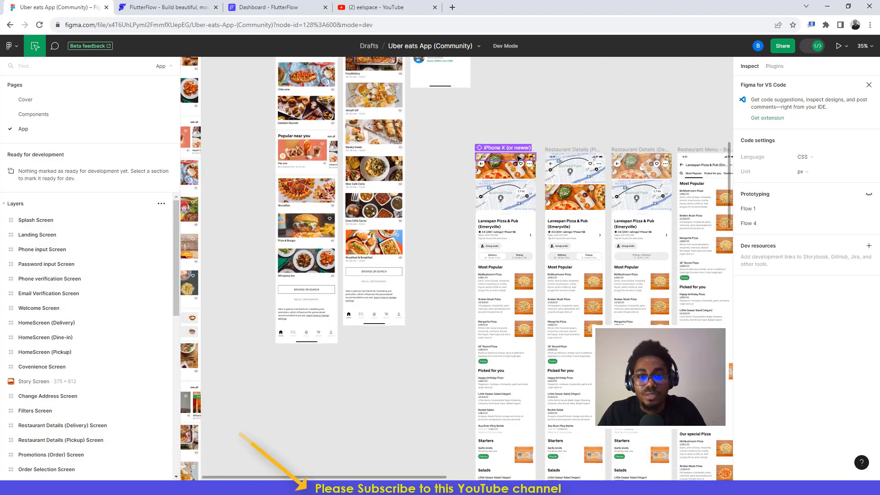
scroll(519, 158, up, 4)
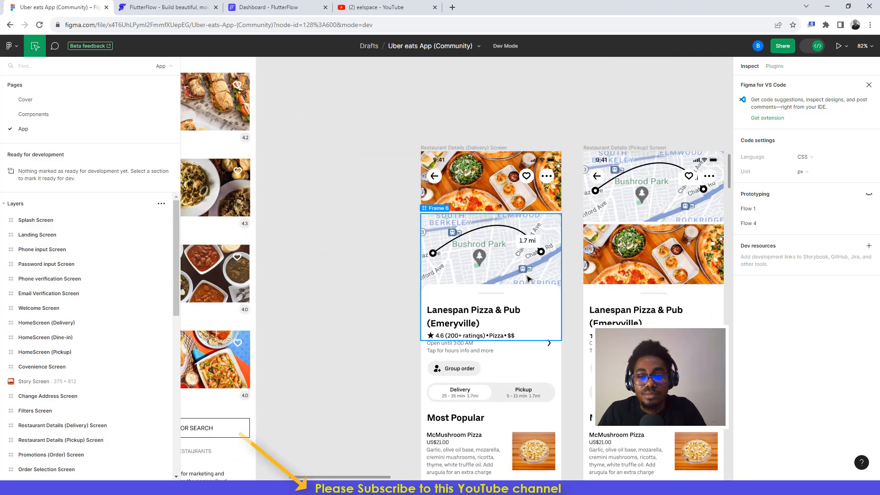
scroll(529, 278, down, 4)
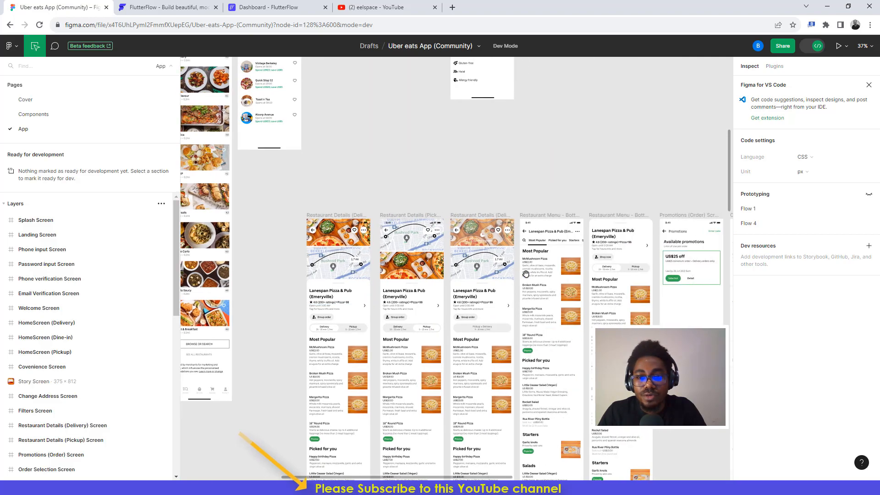
scroll(526, 274, down, 6)
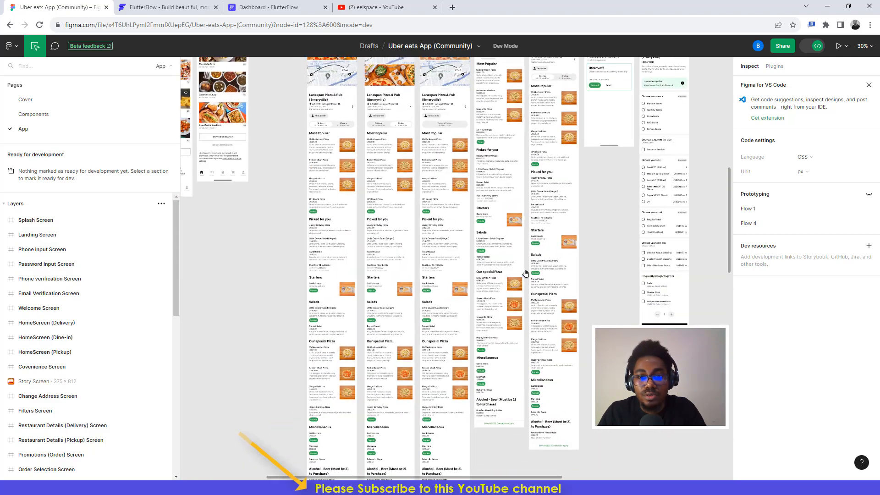
scroll(526, 273, down, 4)
scroll(526, 274, down, 4)
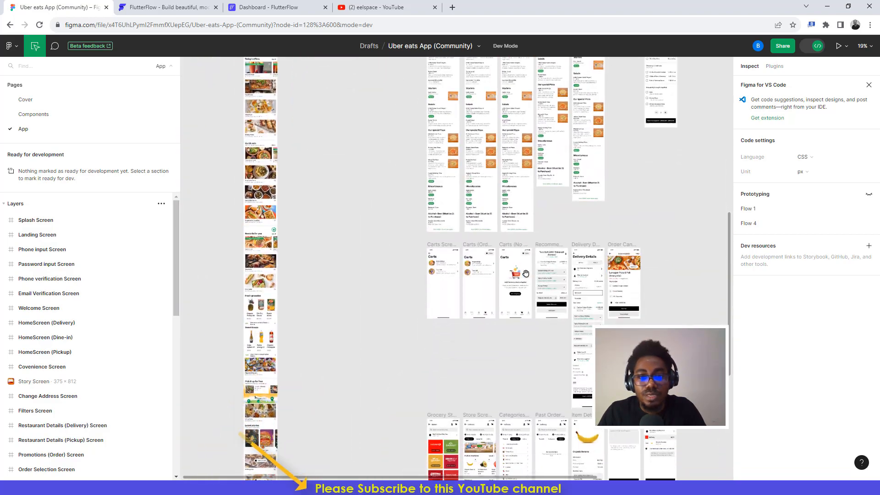
Review the cart, Recommendations, Delivery Details and Order Cancelled designs, plus the search, Rewards and Offers screens in the same row
scroll(526, 273, up, 5)
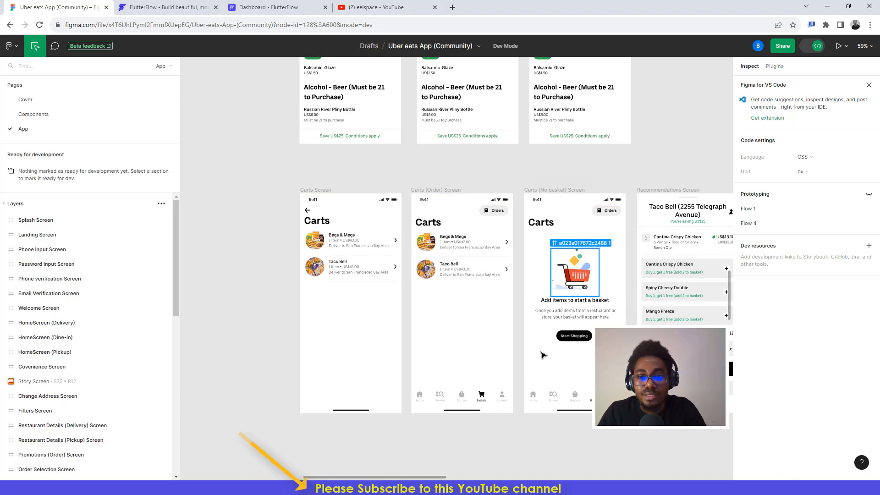
scroll(565, 311, right, 4)
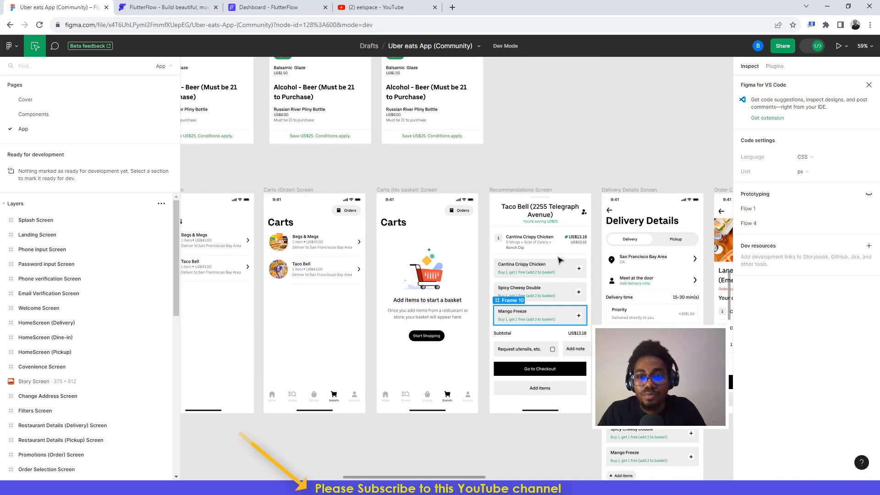
scroll(541, 265, right, 4)
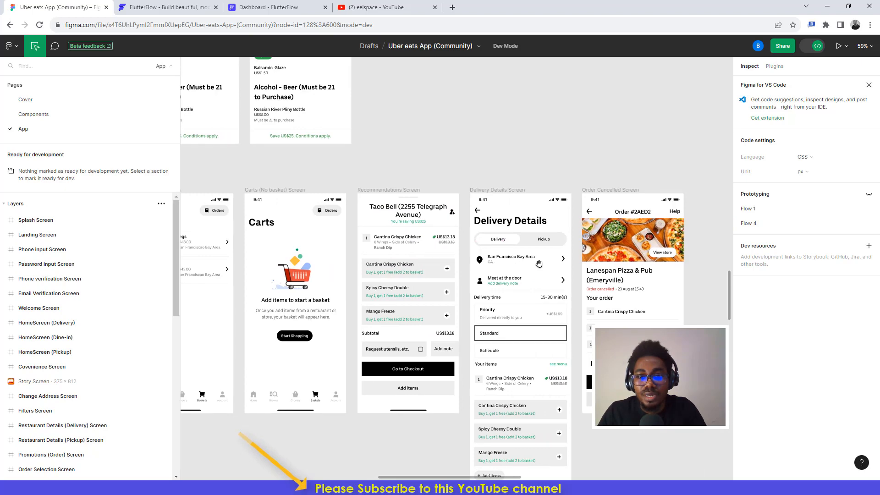
scroll(539, 264, right, 3)
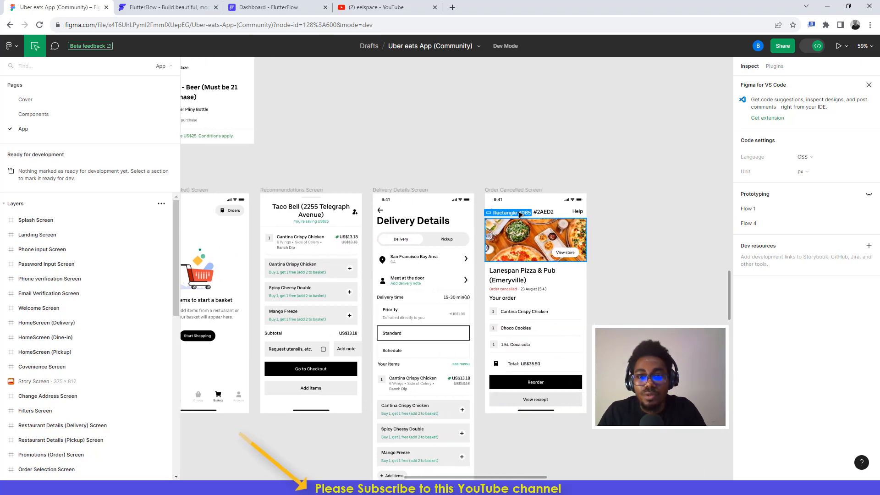
scroll(551, 274, down, 5)
scroll(550, 276, right, 6)
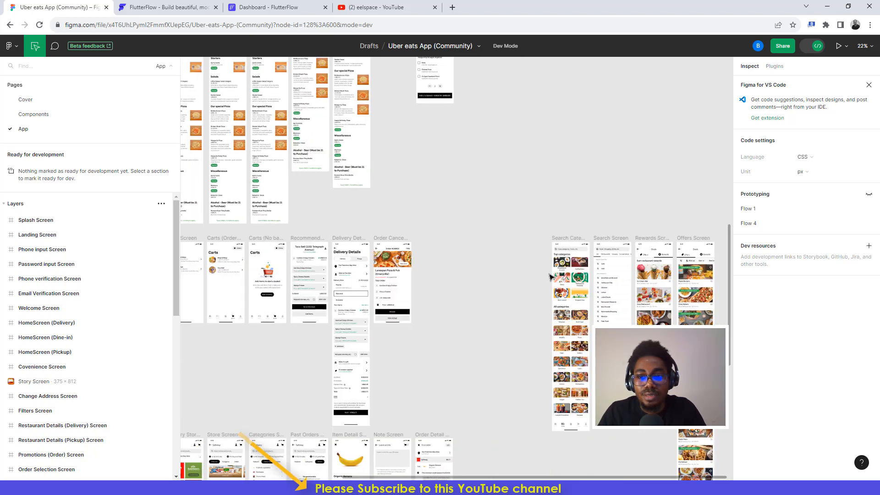
scroll(551, 275, up, 5)
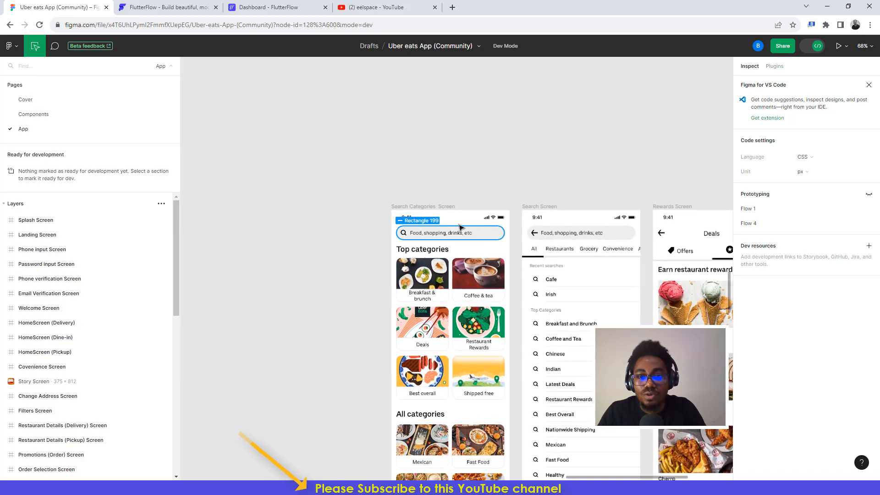
scroll(549, 223, down, 4)
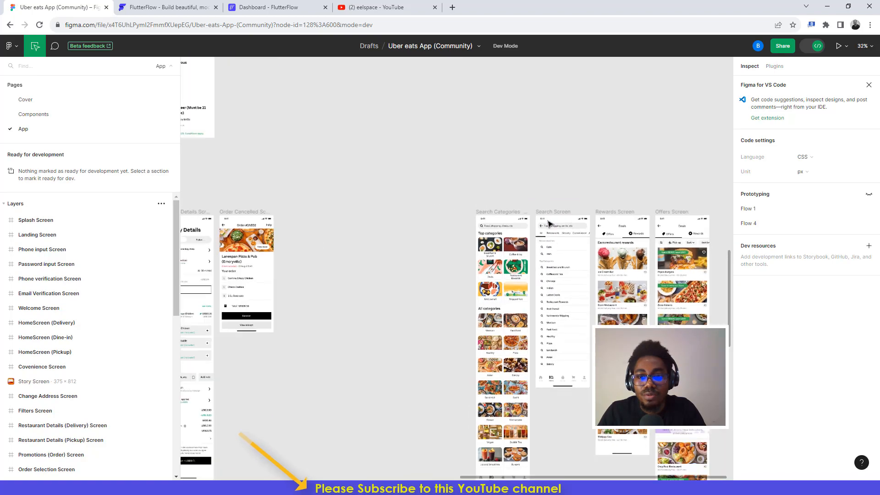
scroll(599, 285, left, 6)
Review the grocery row of designs, from the Grocery Stores Screen through the Item Detail, Note and Order Detail screens
scroll(584, 292, down, 5)
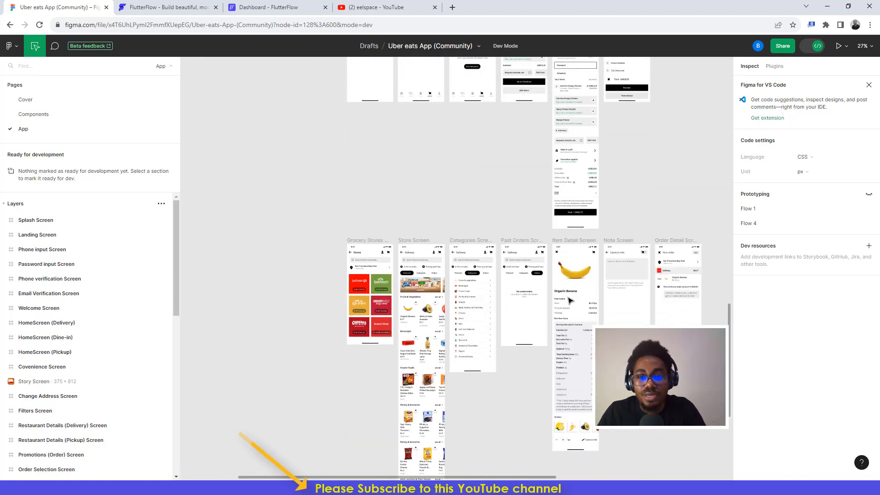
scroll(385, 223, up, 3)
scroll(386, 223, up, 1)
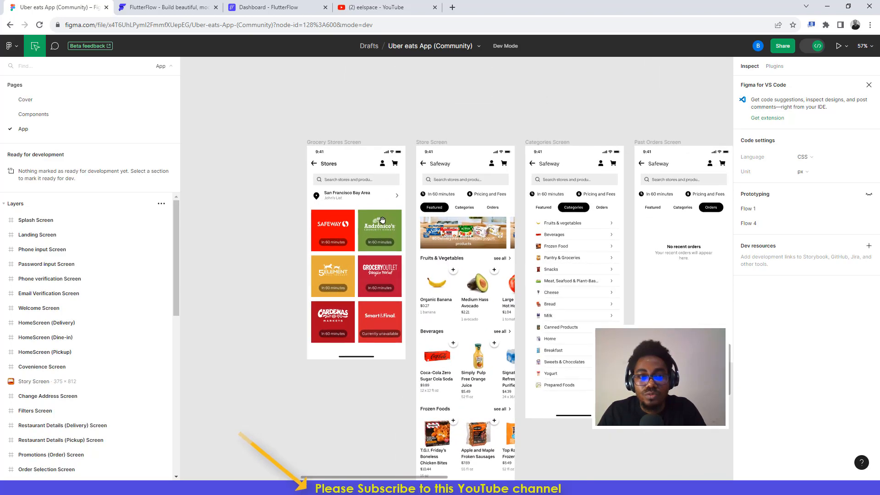
scroll(390, 225, right, 5)
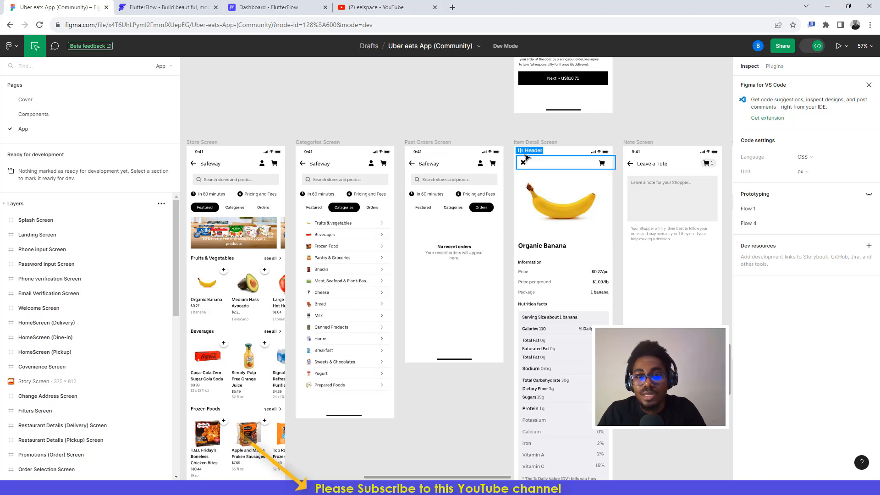
scroll(619, 249, right, 3)
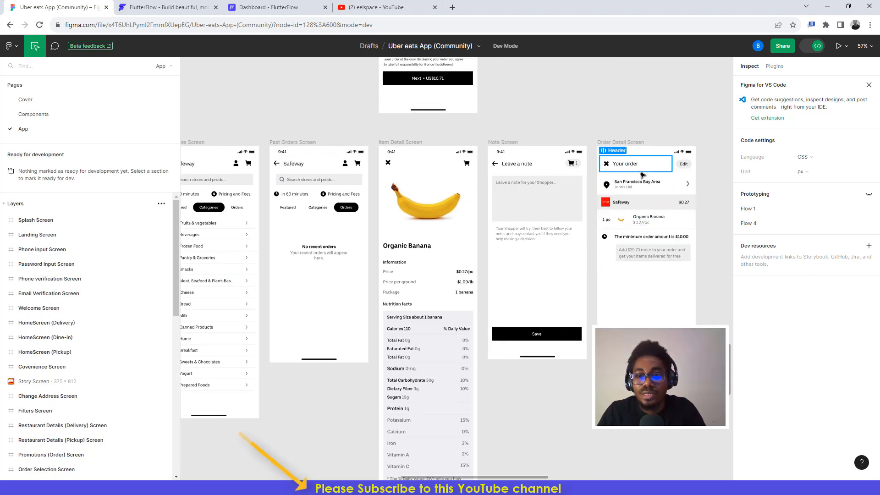
scroll(570, 249, right, 3)
Review the Track order and Delivered designs, followed by the Account, Promotions and Settings screens in the last row
scroll(569, 271, down, 5)
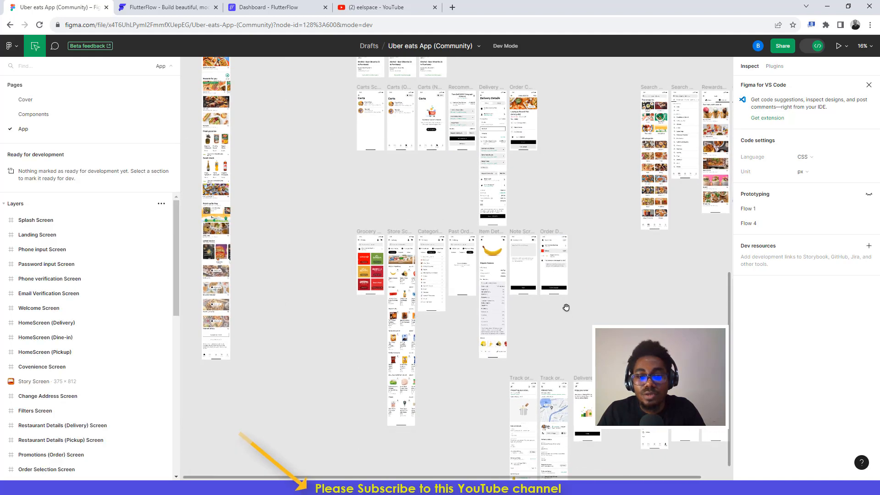
scroll(566, 307, down, 3)
scroll(567, 305, up, 5)
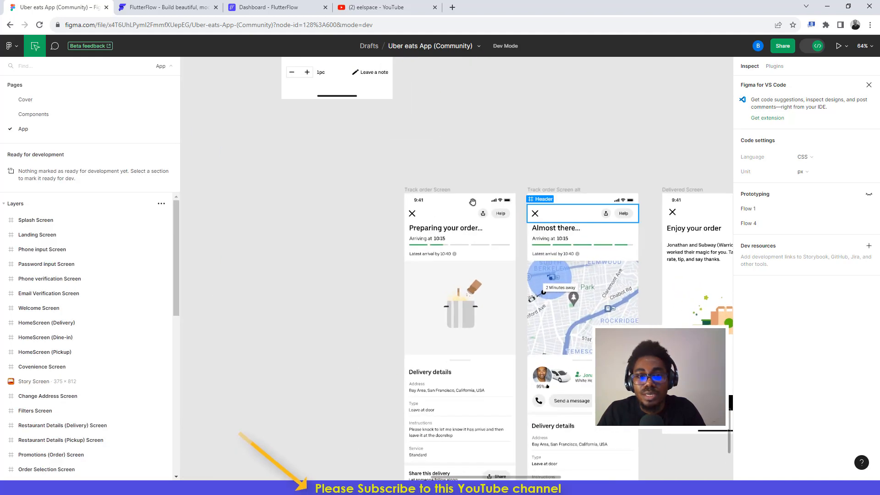
scroll(466, 234, down, 3)
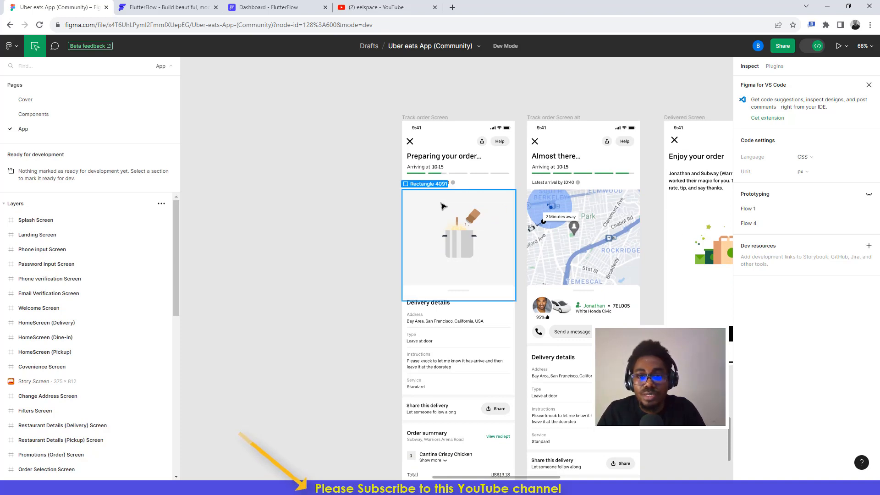
scroll(466, 260, right, 3)
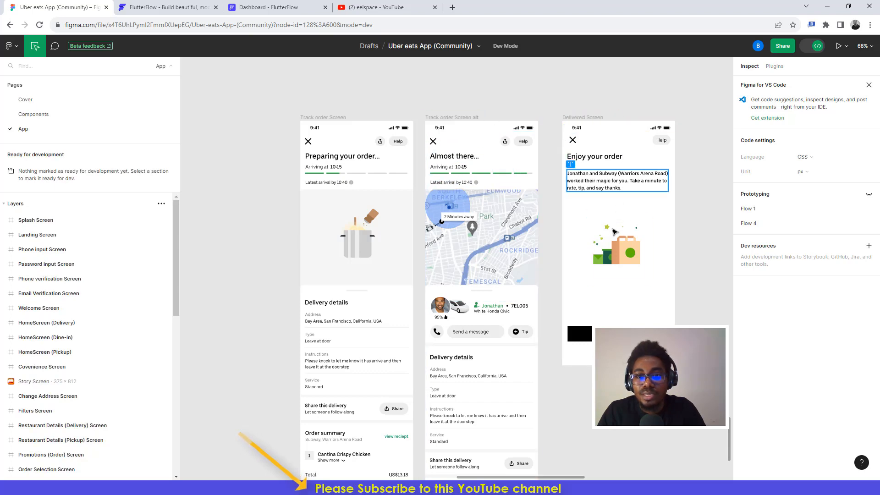
scroll(612, 294, down, 5)
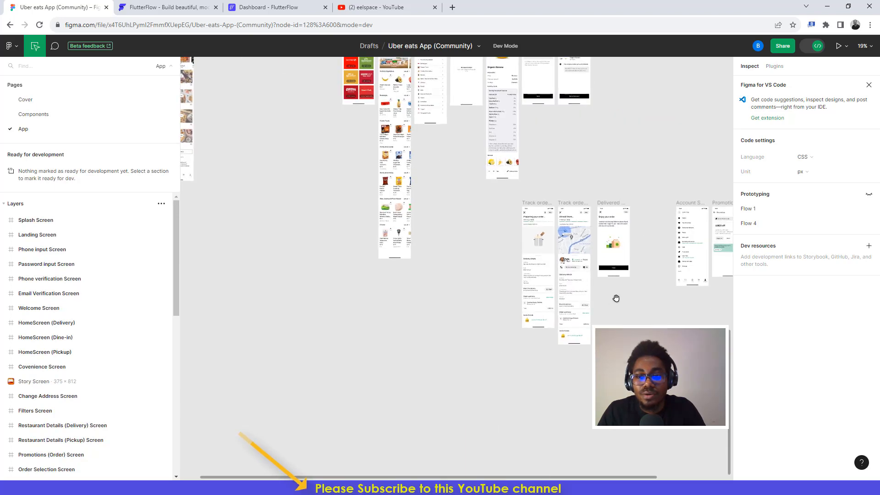
scroll(616, 299, right, 5)
scroll(577, 258, up, 5)
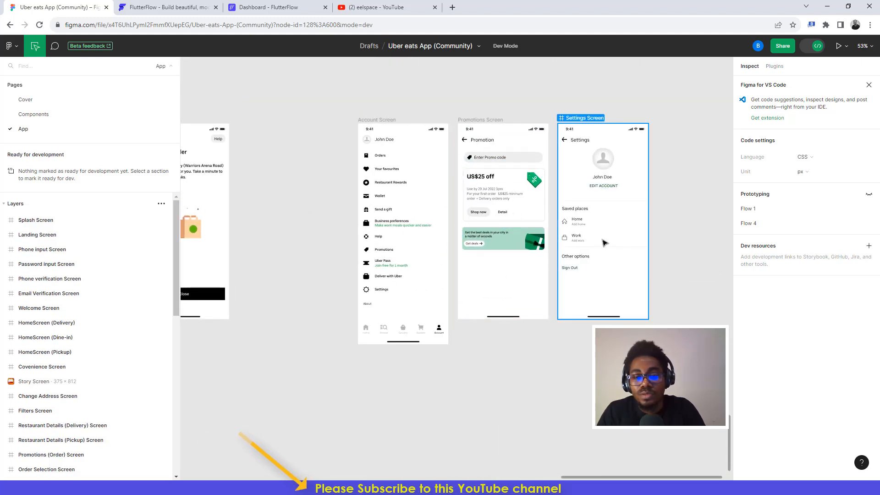
scroll(603, 239, down, 5)
Return to the first row of frames and review the onboarding designs from the Splash Screen through the verification screens
scroll(554, 281, up, 7)
scroll(555, 280, left, 7)
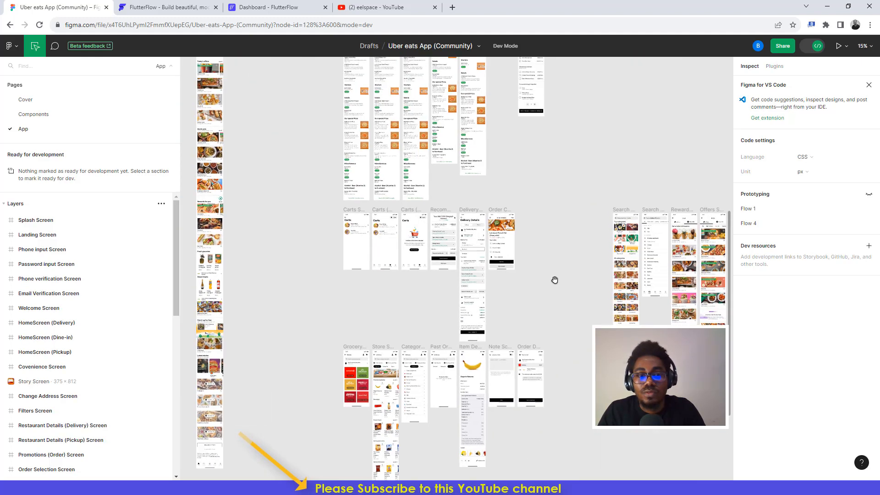
scroll(555, 280, up, 3)
scroll(555, 281, up, 3)
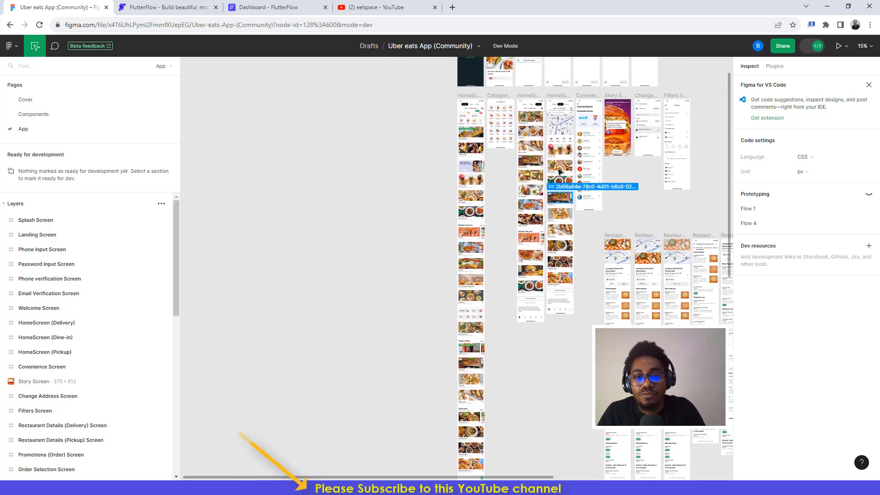
scroll(496, 159, up, 5)
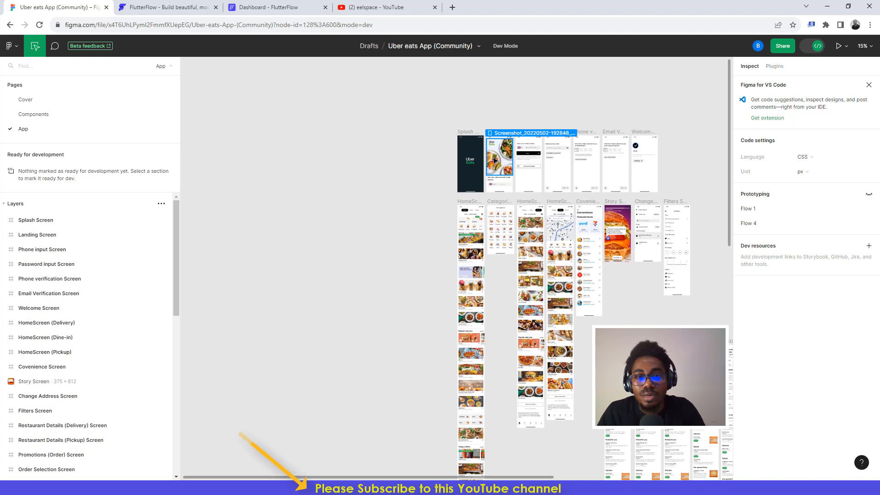
scroll(496, 159, up, 5)
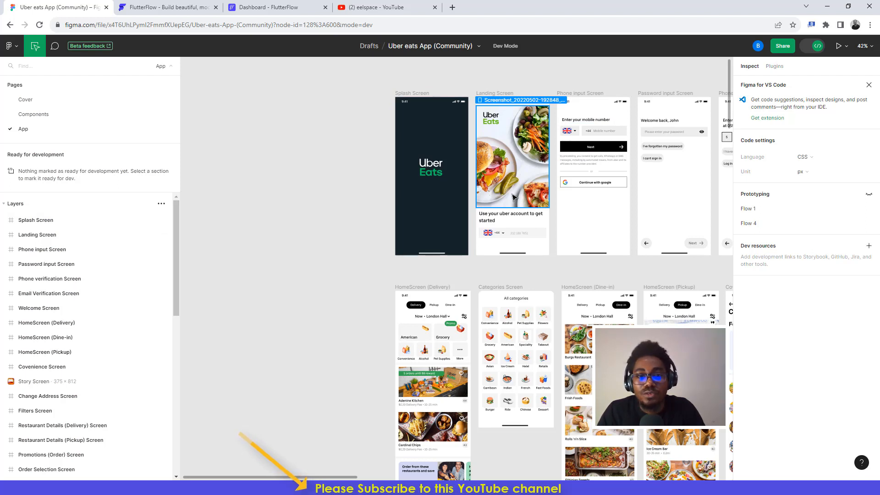
scroll(514, 198, right, 5)
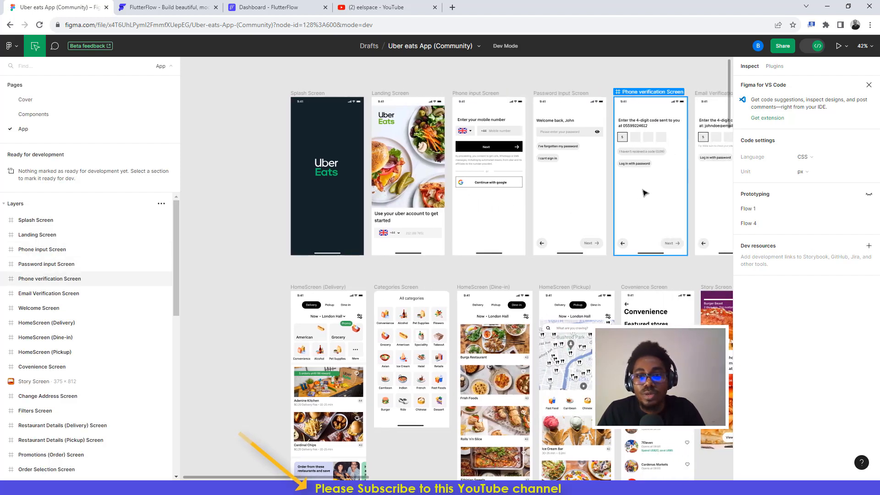
scroll(646, 193, right, 5)
scroll(645, 193, up, 1)
scroll(645, 193, left, 6)
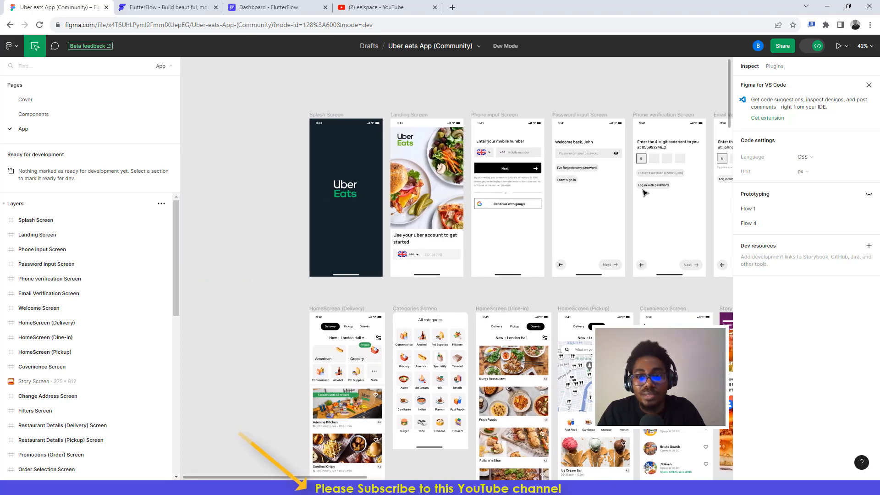
scroll(645, 193, right, 4)
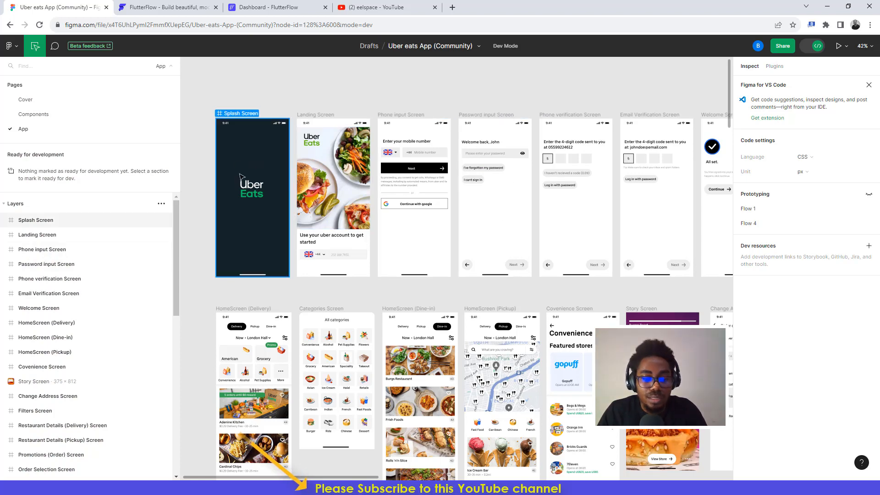
Examine the Splash Screen design up close together with the neighbouring Landing Screen
scroll(240, 174, up, 5)
scroll(239, 174, left, 2)
scroll(338, 202, up, 1)
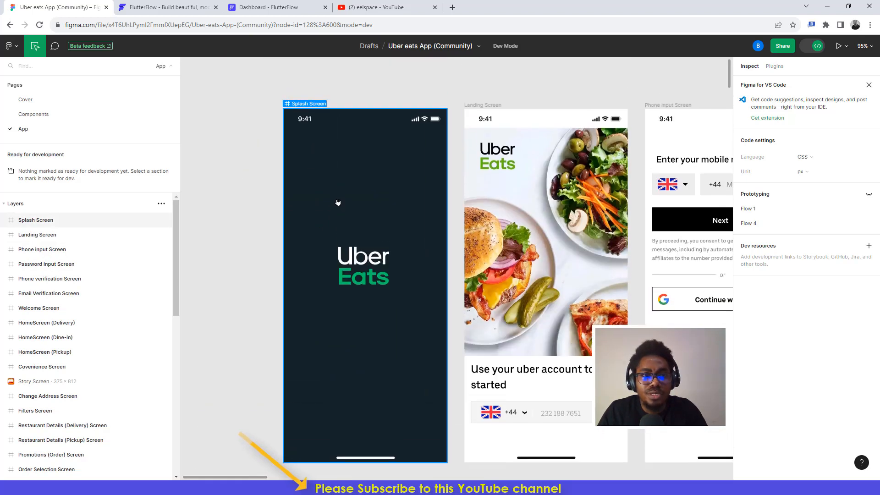
scroll(338, 202, up, 1)
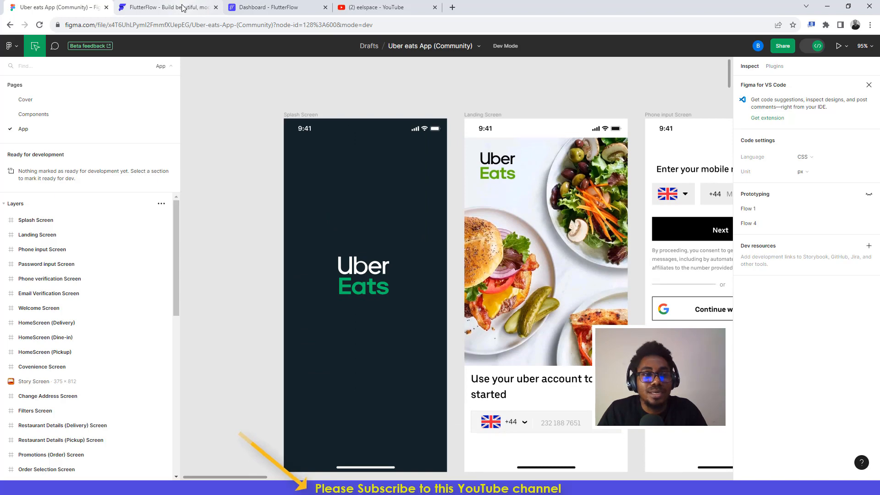
Switch to the FlutterFlow website, open its sign-in and go to the projects dashboard
click(182, 8)
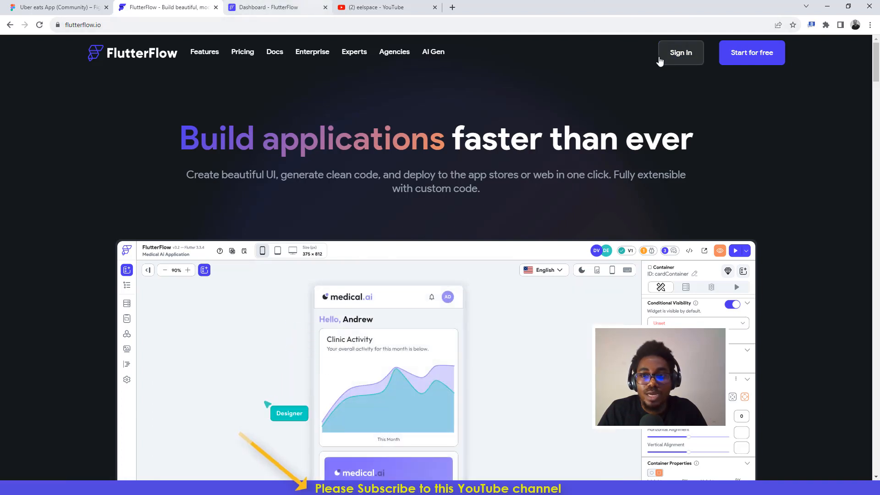
click(681, 55)
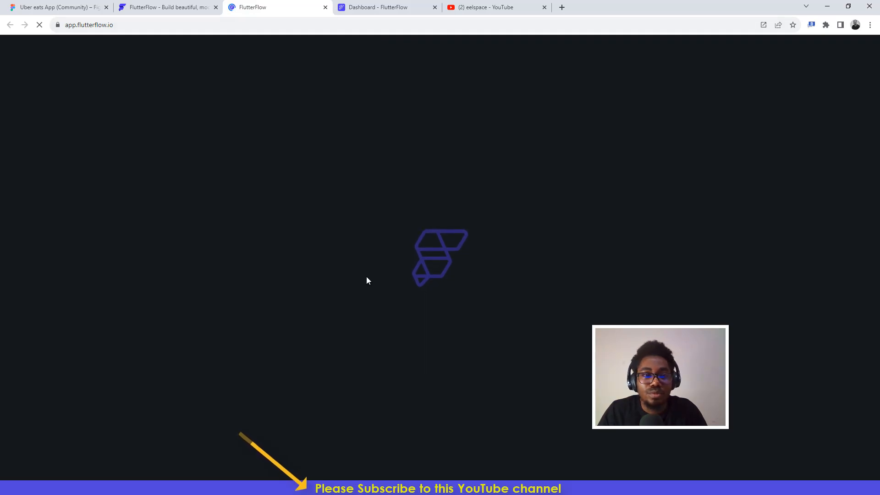
click(374, 6)
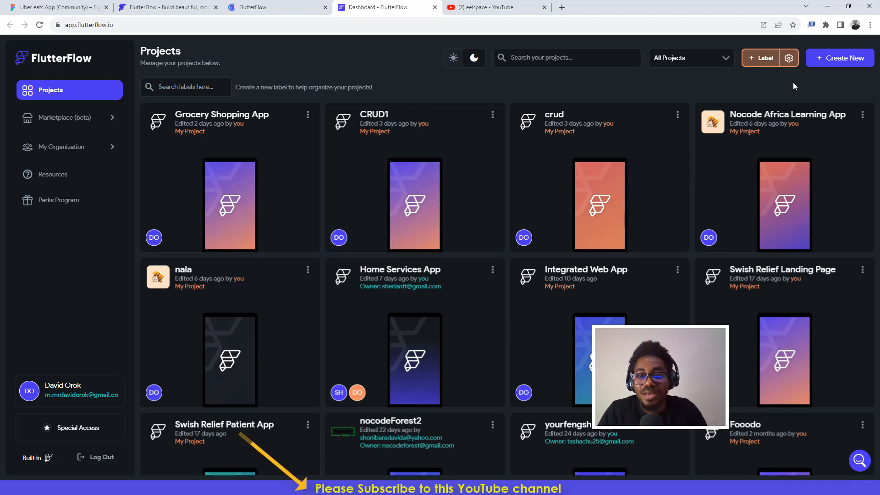
Create a blank FlutterFlow project named "Uber Eats" and skip the guided project setup
click(842, 62)
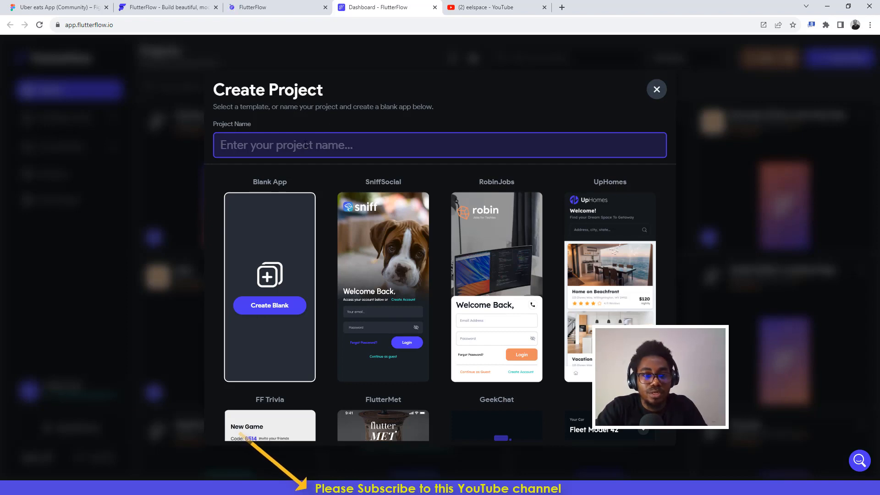
text(Uber )
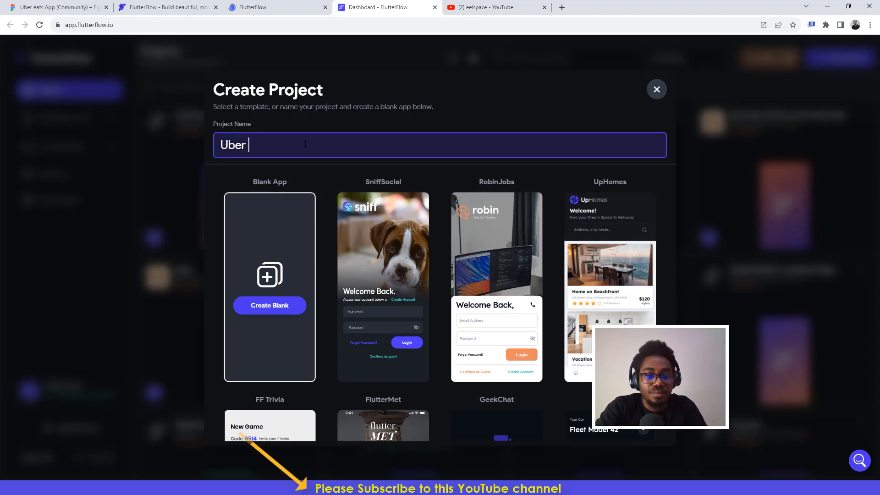
text(Eats)
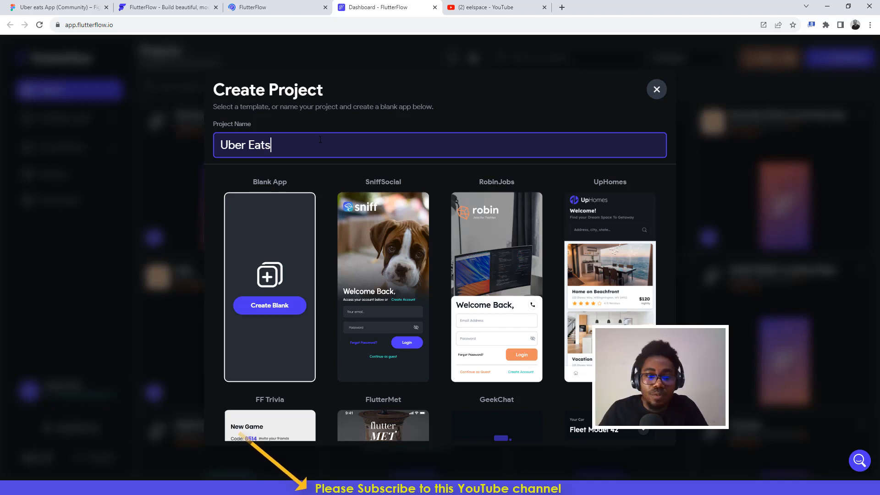
click(264, 306)
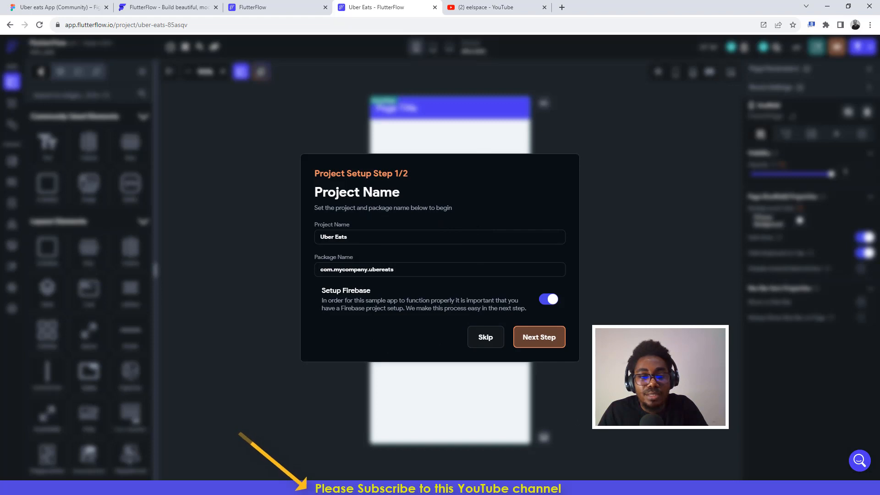
click(495, 339)
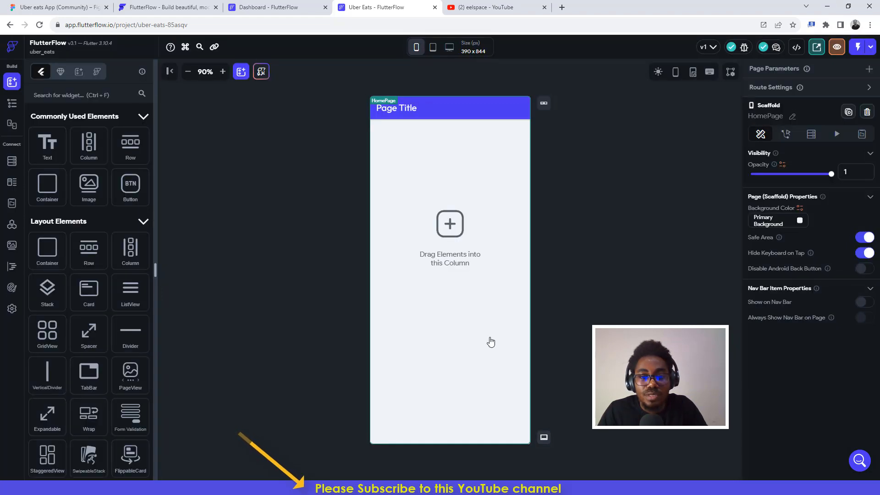
Select the home page's app bar and close the YouTube and FlutterFlow website browser tabs
click(475, 117)
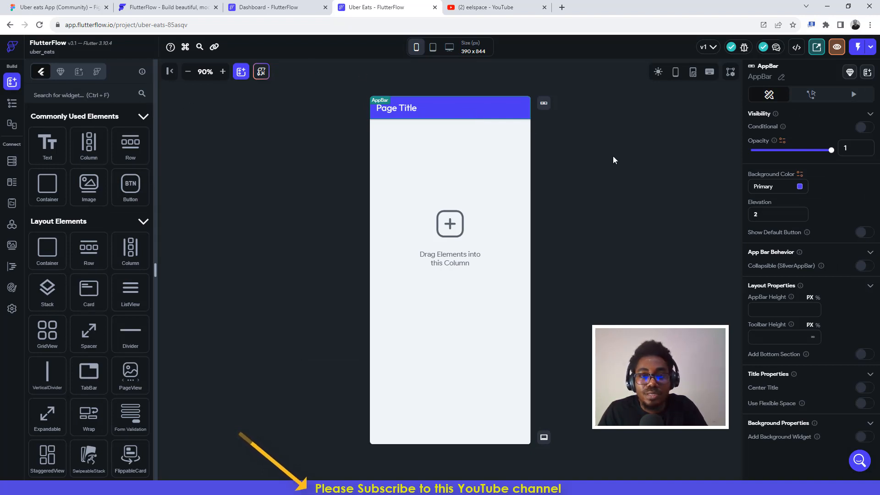
click(545, 7)
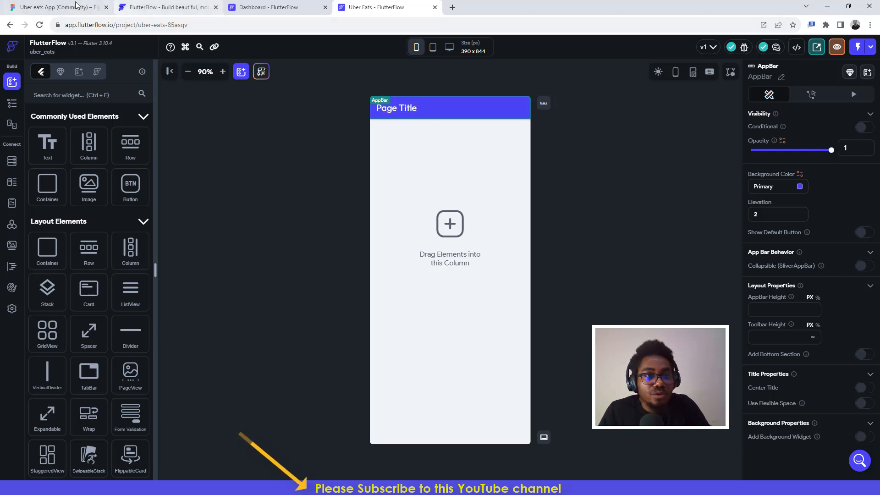
click(215, 8)
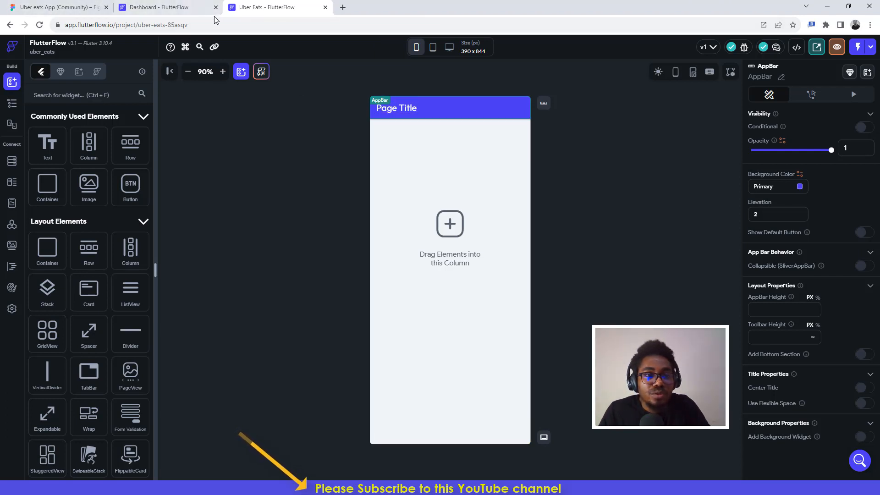
Switch to the Figma design and inspect the Splash Screen frame's dimensions
click(75, 5)
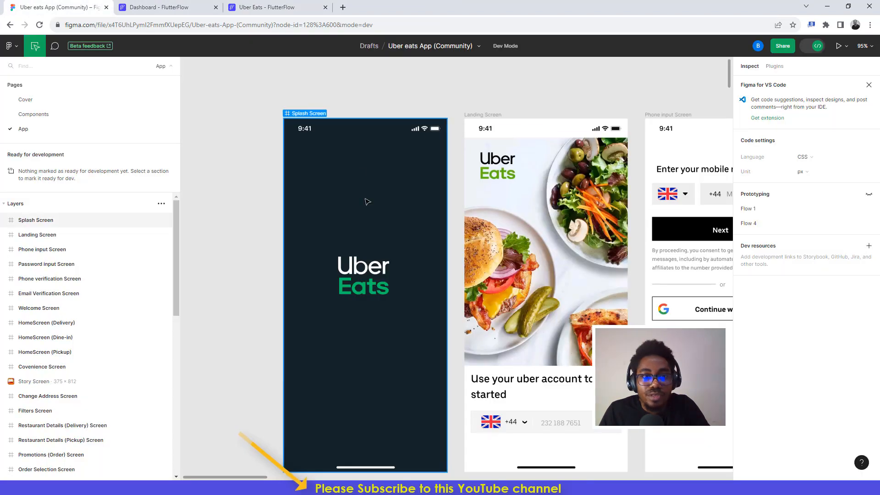
scroll(365, 198, down, 2)
scroll(365, 198, up, 1)
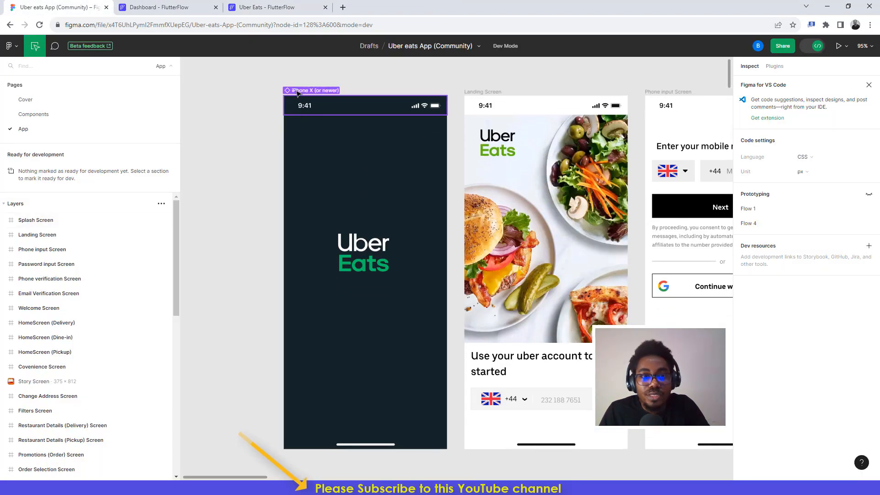
click(358, 106)
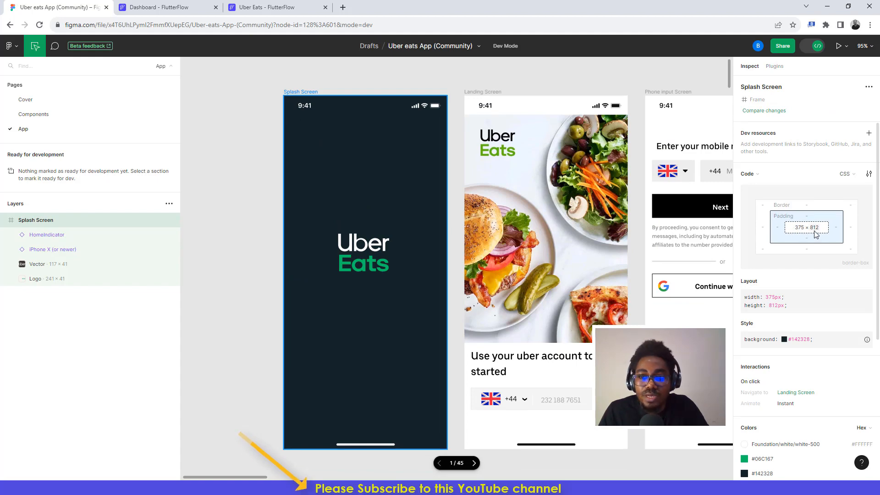
Switch to the FlutterFlow project, set the canvas device to iPhone 13 mini (375 x 812) and delete the page's app bar
click(279, 9)
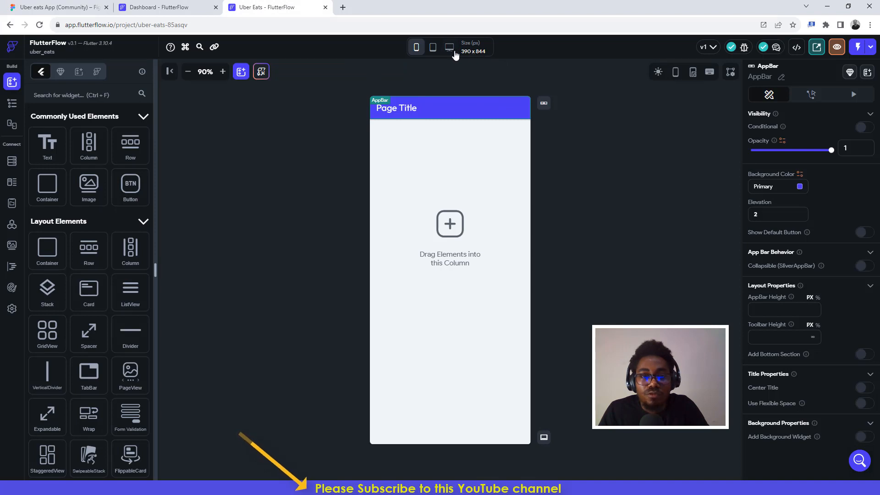
click(416, 47)
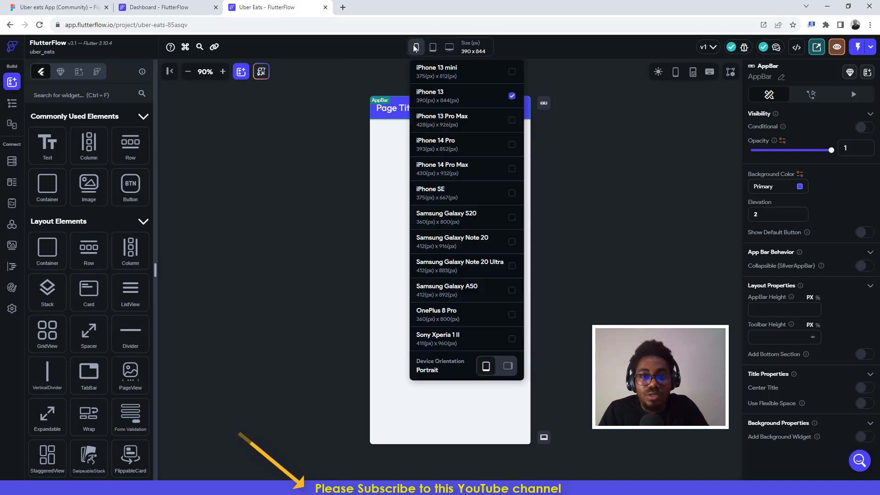
click(433, 73)
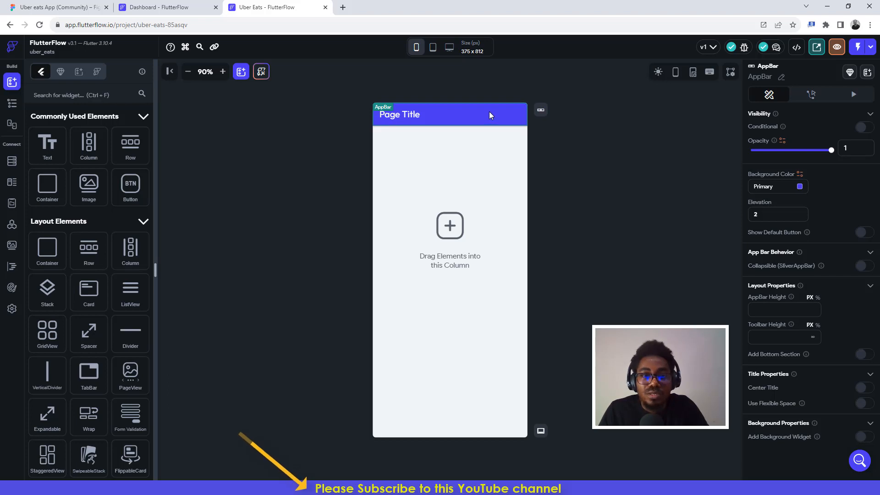
key(Delete)
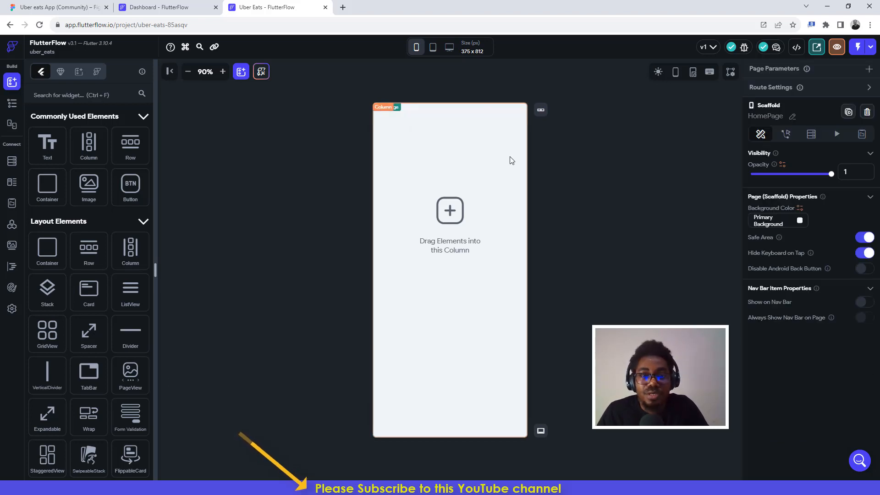
Switch to the Figma design and look over the tops of the frames from the Splash Screen to the Password input Screen
click(49, 5)
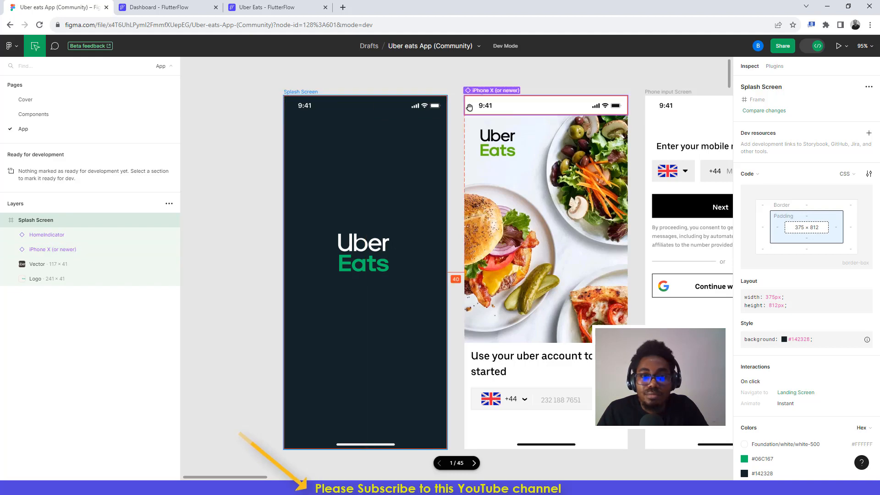
scroll(530, 176, right, 3)
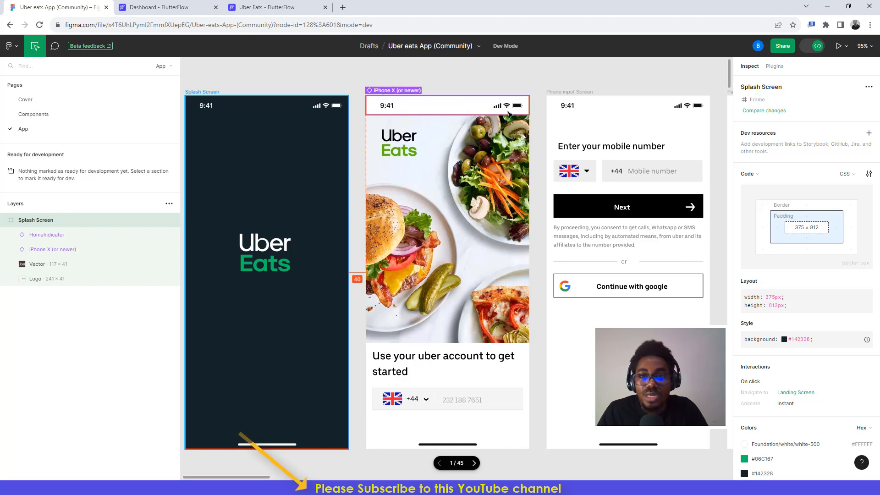
scroll(682, 109, right, 6)
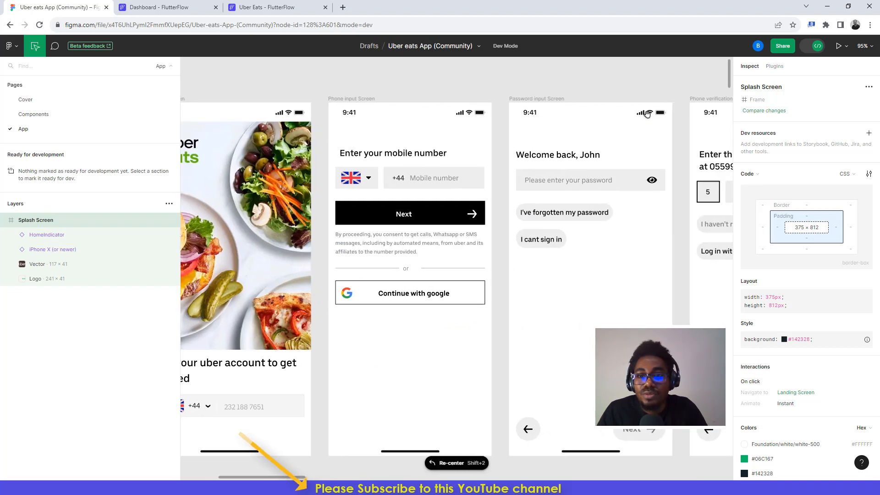
scroll(401, 196, left, 10)
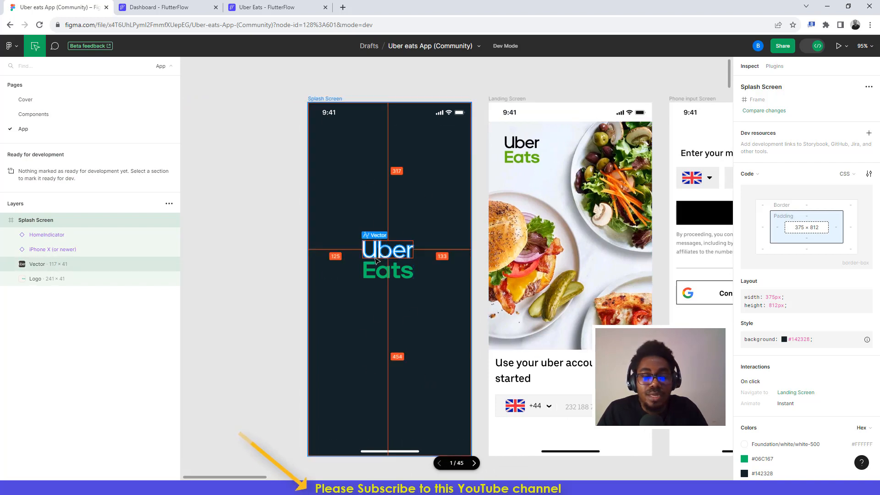
Inspect the size, colour and asset details of the Splash Screen's Uber and Eats logo layers, comparing them with the Landing Screen's heading text
click(373, 272)
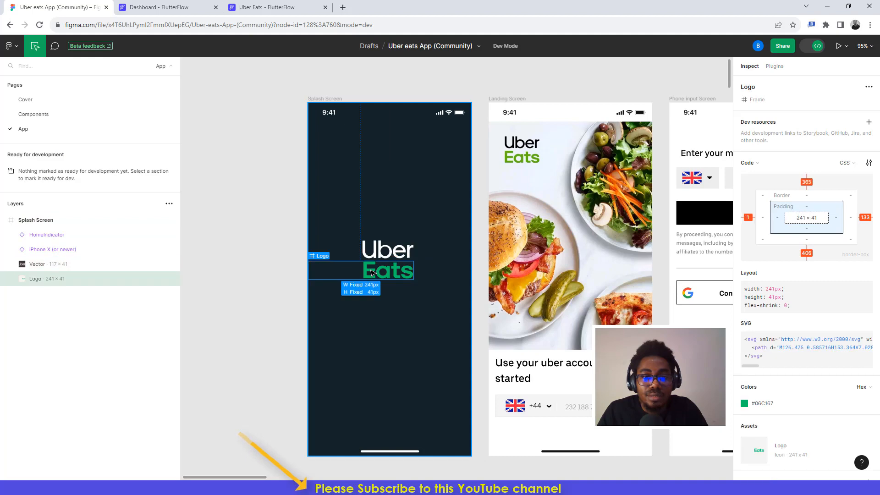
click(379, 250)
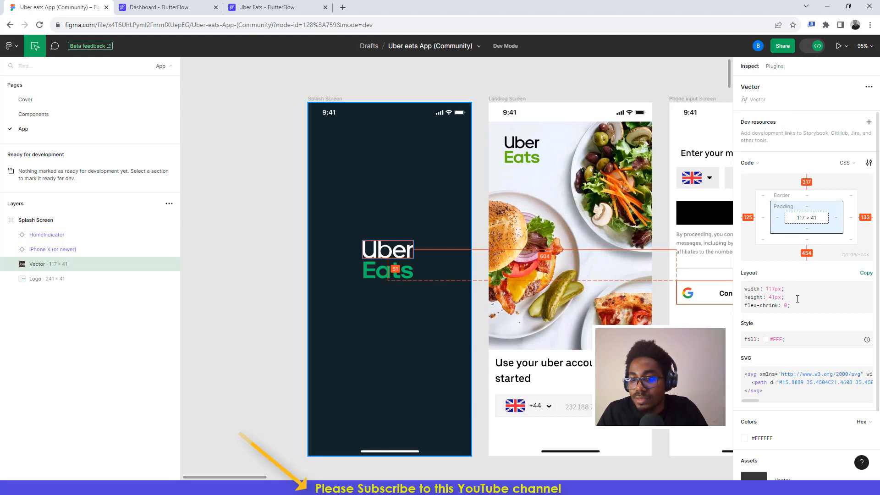
scroll(799, 300, down, 3)
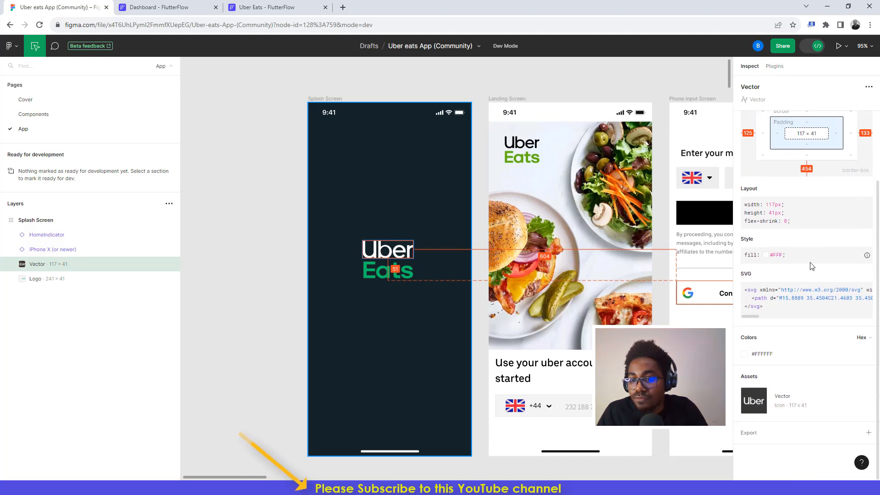
scroll(810, 275, up, 3)
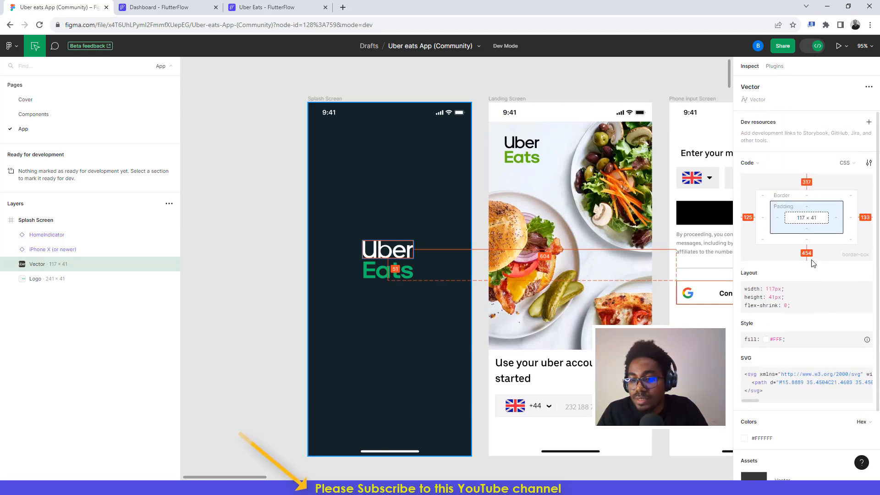
scroll(813, 307, down, 3)
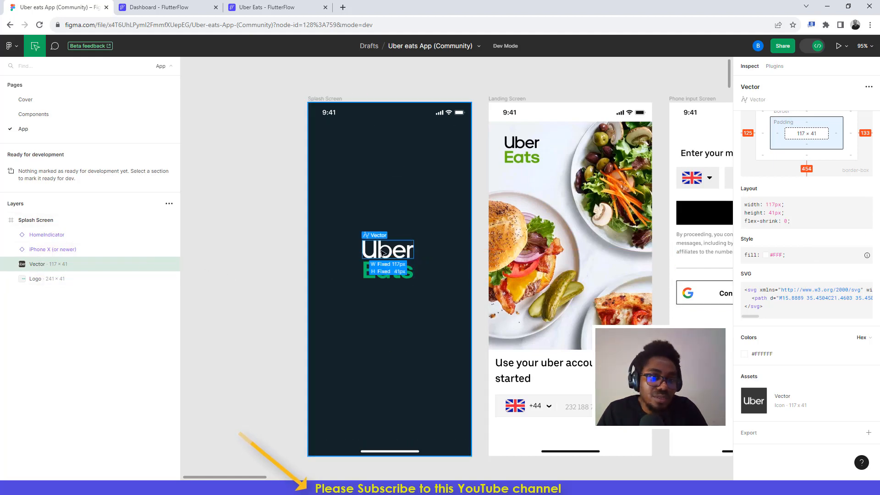
click(382, 273)
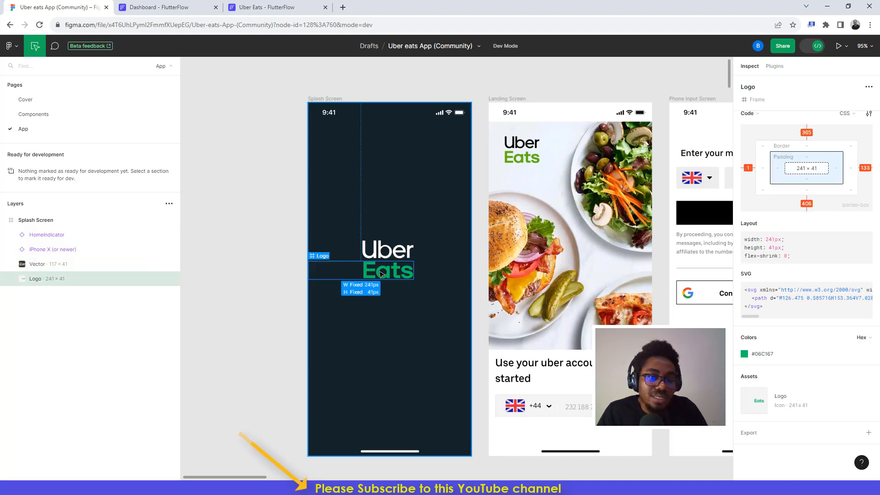
click(383, 252)
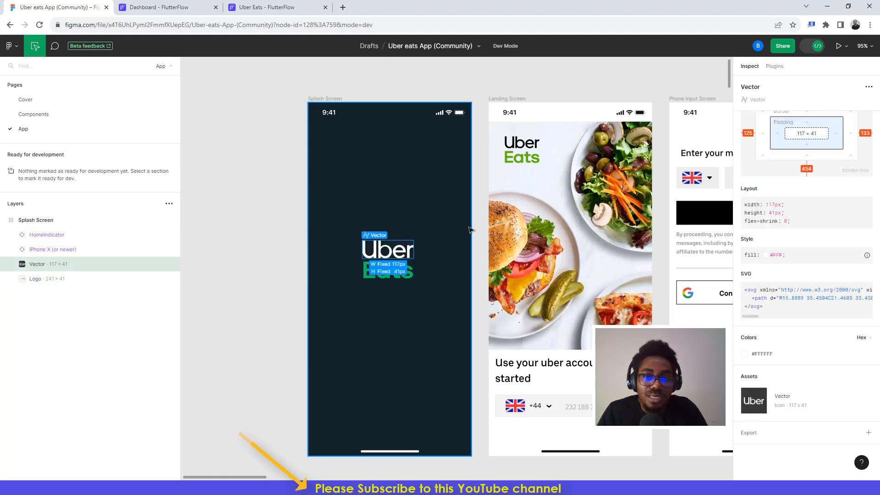
click(533, 365)
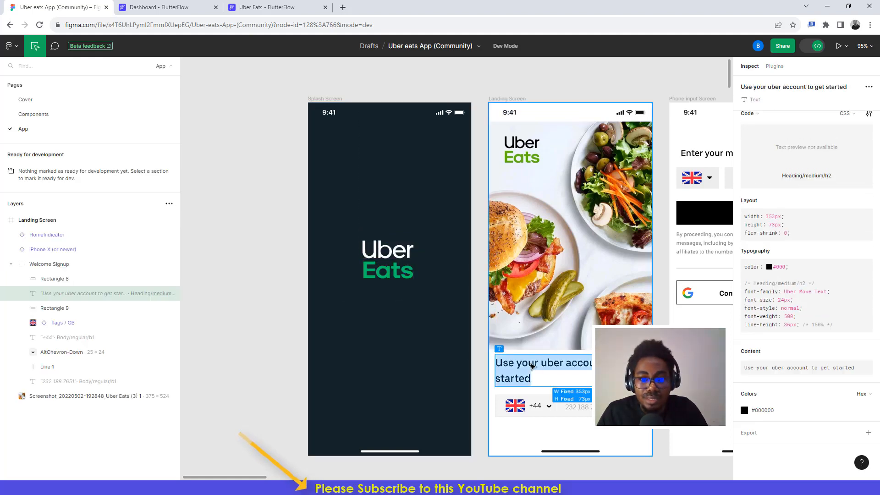
click(386, 248)
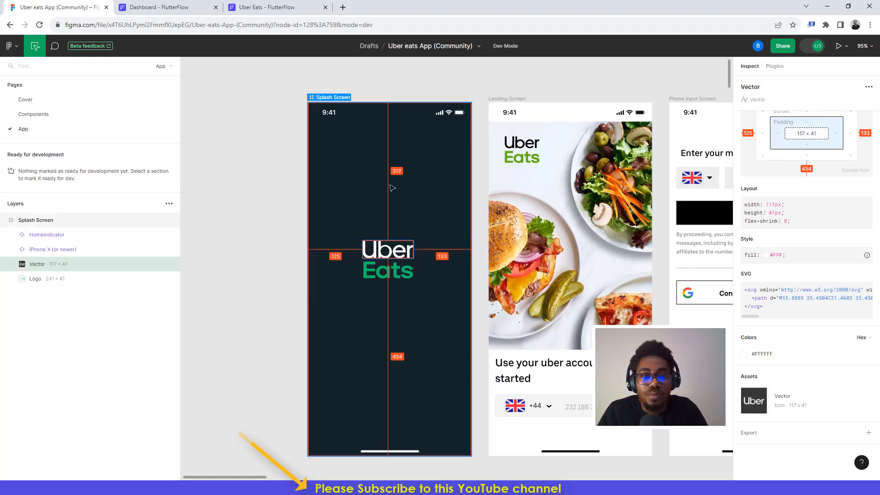
Copy the Splash Screen's background colour #142328 and switch back to the FlutterFlow project
click(438, 159)
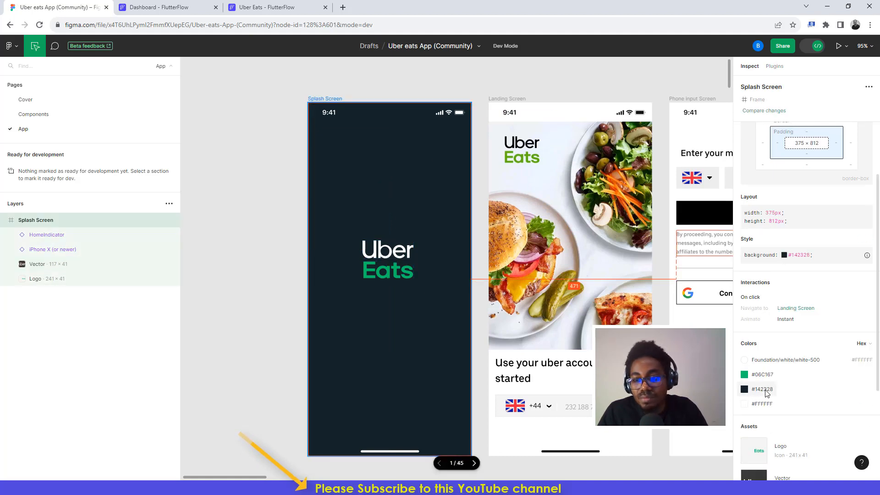
click(764, 390)
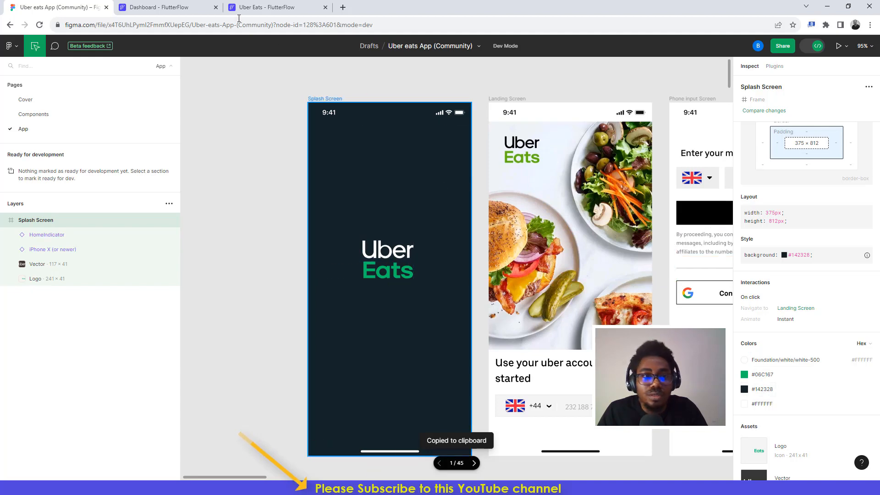
click(259, 6)
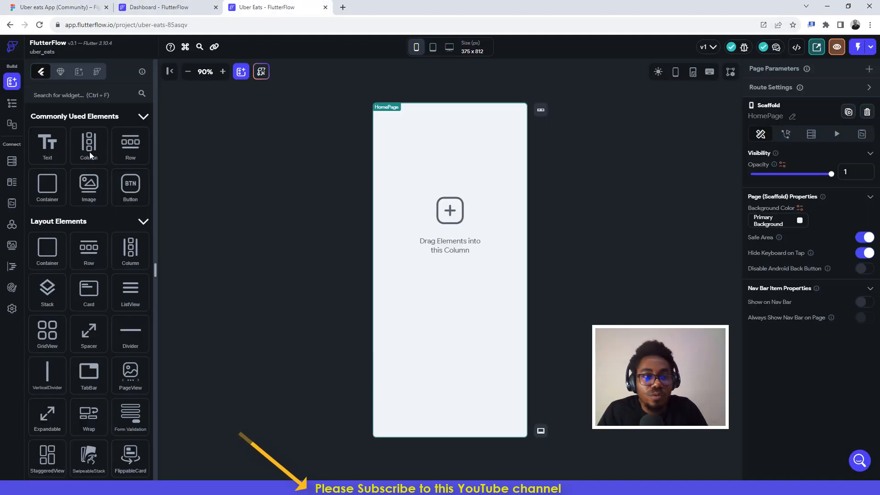
Show the project's page list and widget tree, and rename the HomePage page as "Splash"
click(12, 103)
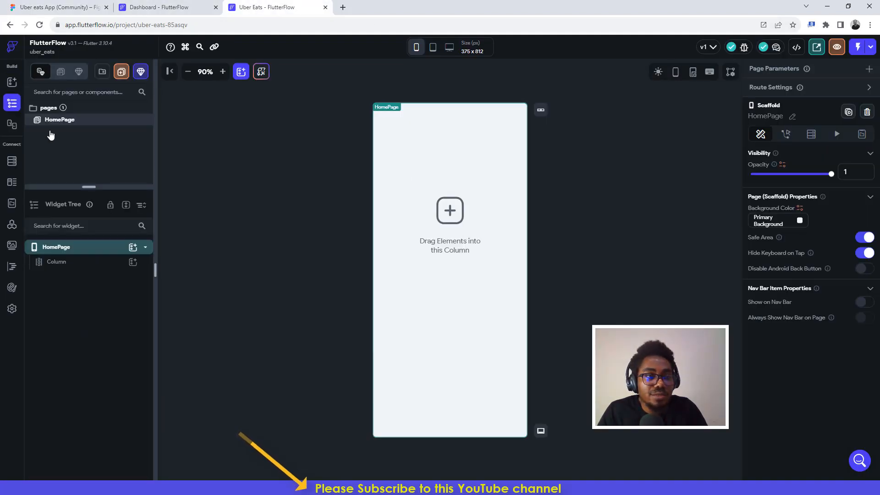
click(55, 7)
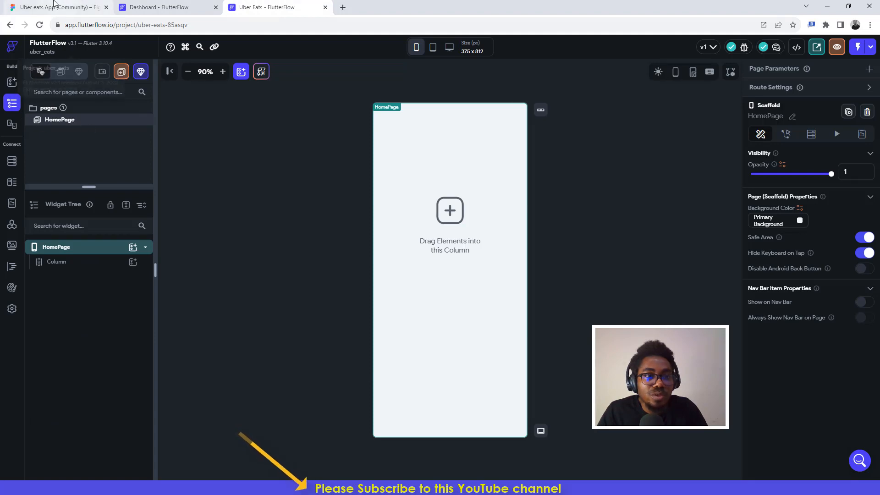
click(259, 7)
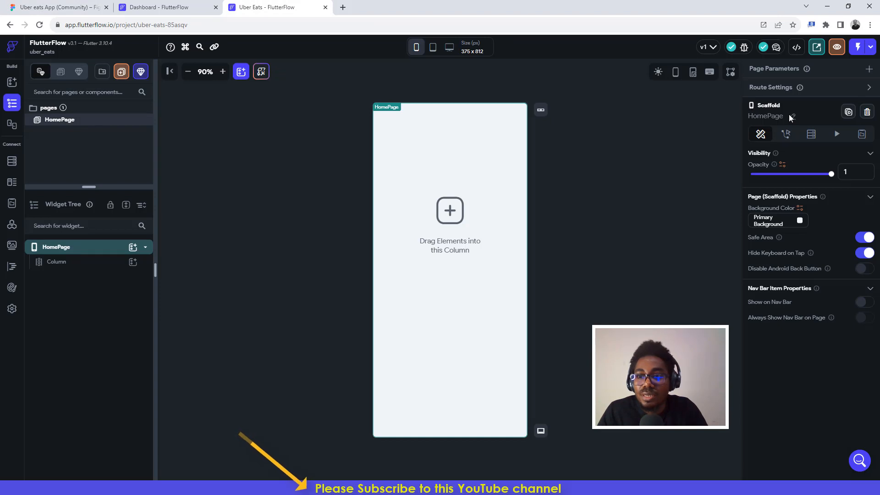
double_click(766, 116)
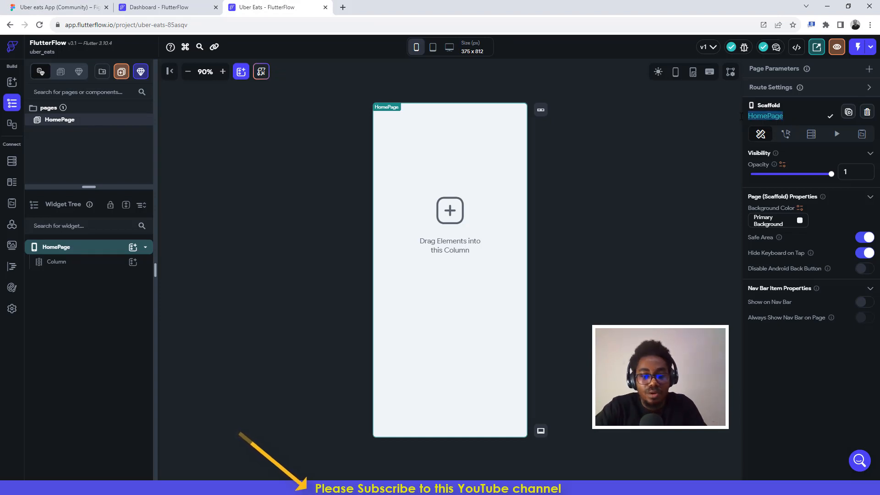
text(Splash)
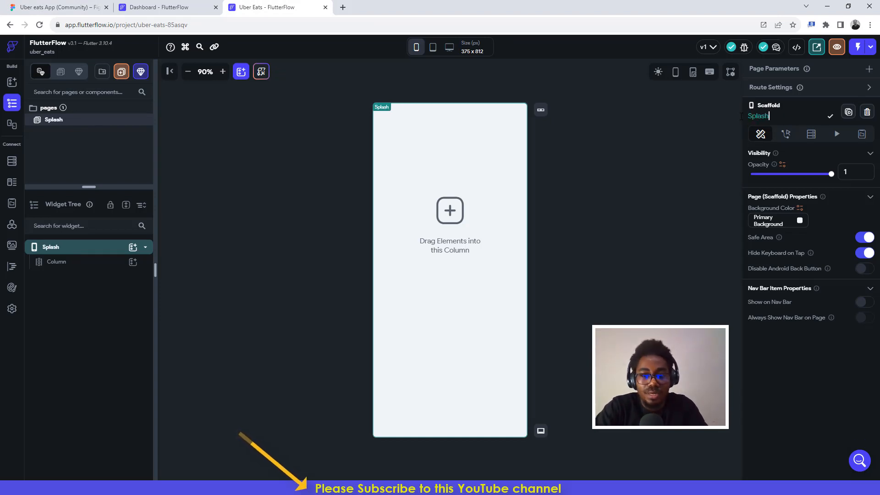
text(Scr)
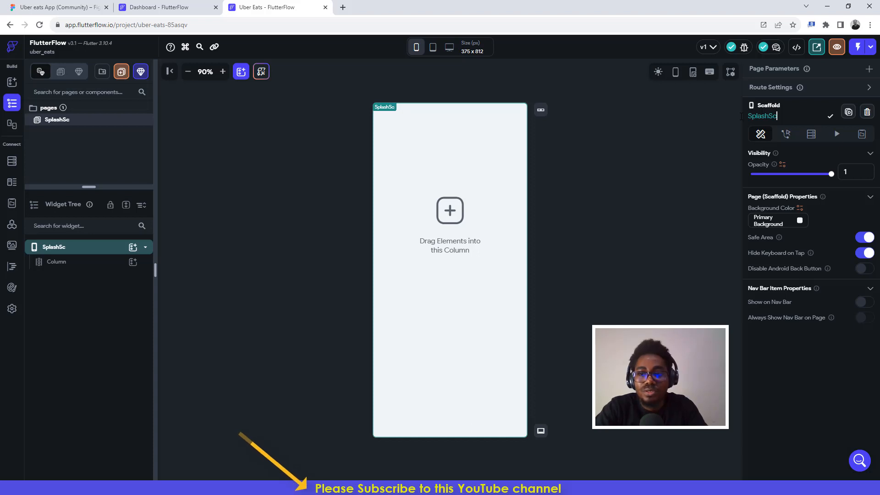
key(BackSpace)
key(BackSpace)
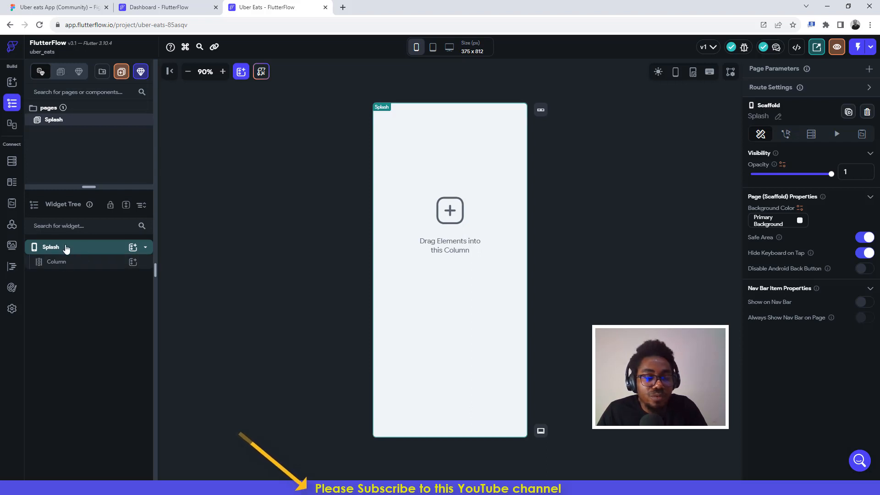
Wrap the Splash page's Column in a Container
click(62, 264)
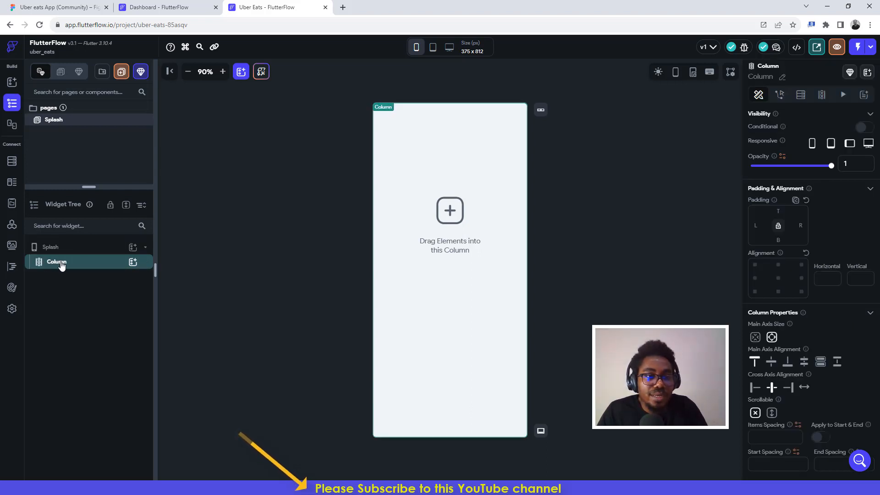
right_click(90, 265)
click(132, 314)
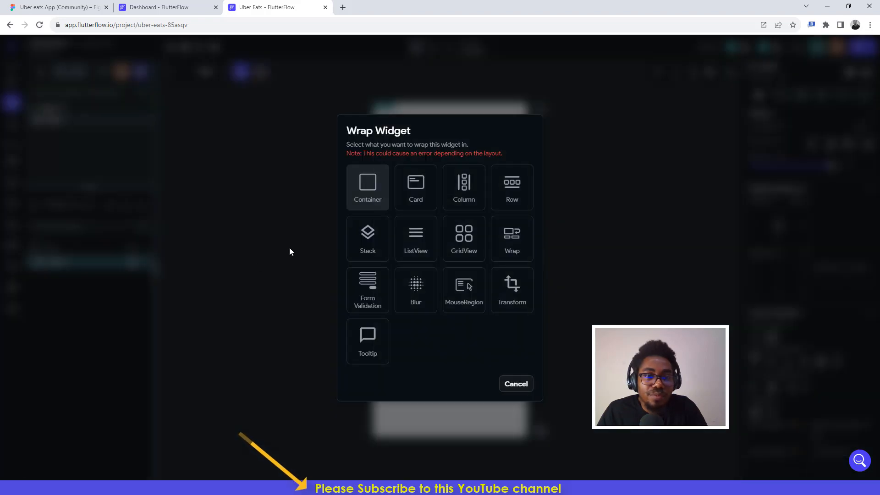
click(365, 195)
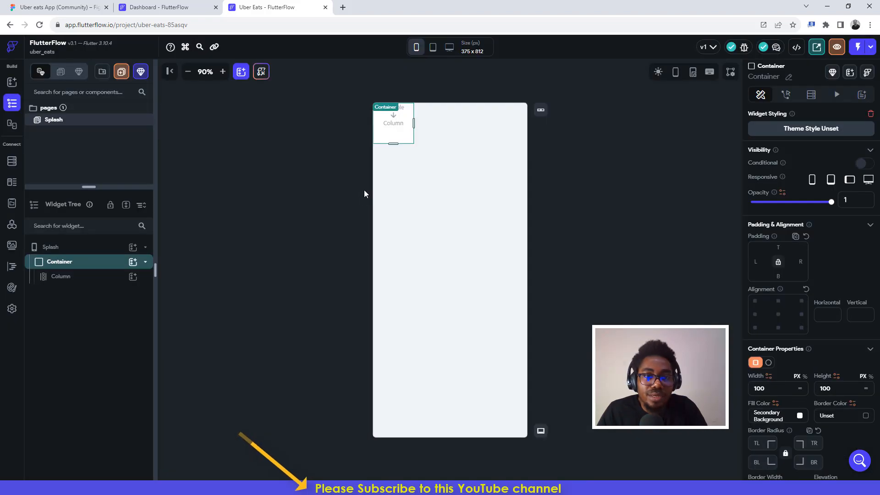
Set the Container's width and height to inf and its fill colour to #142328
click(800, 390)
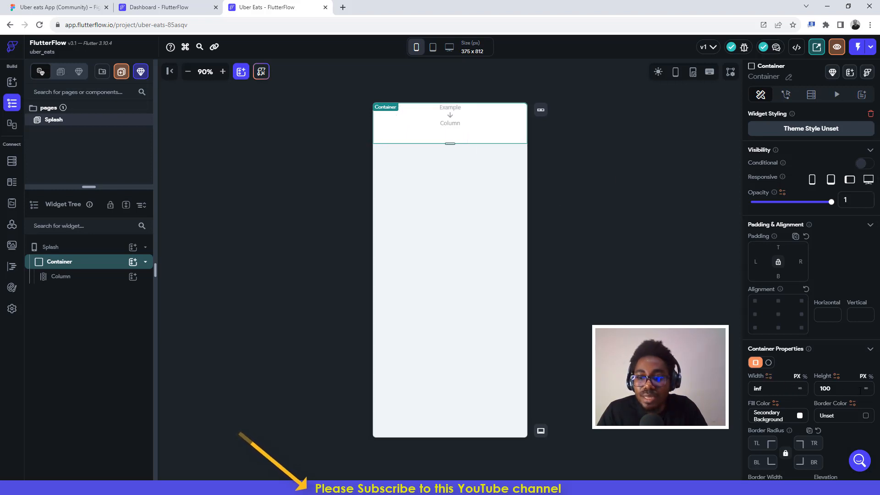
click(867, 390)
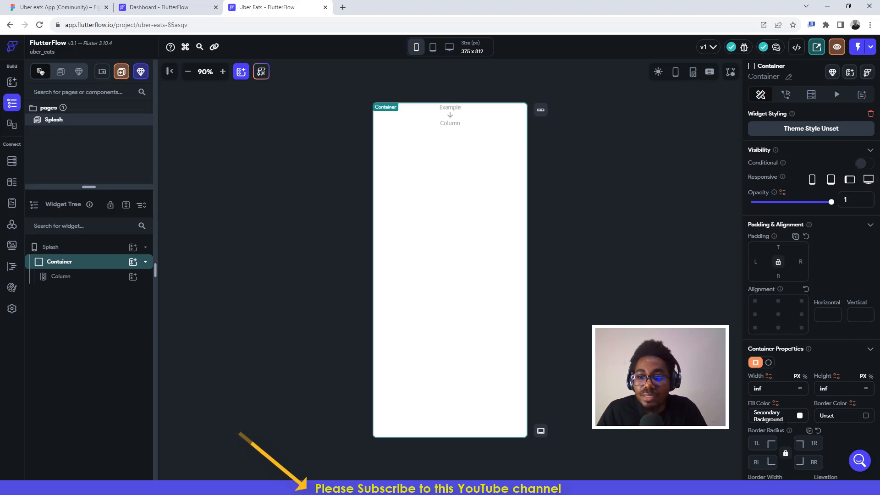
click(776, 416)
key(ctrl+v)
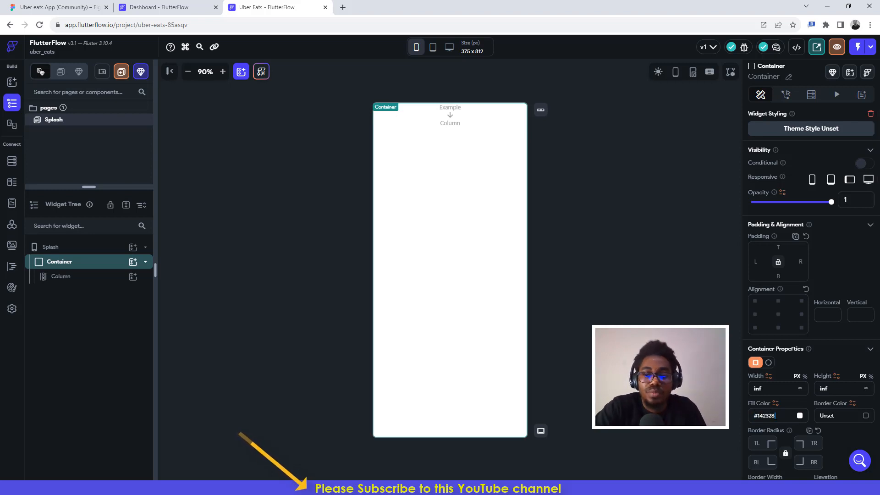
key(Return)
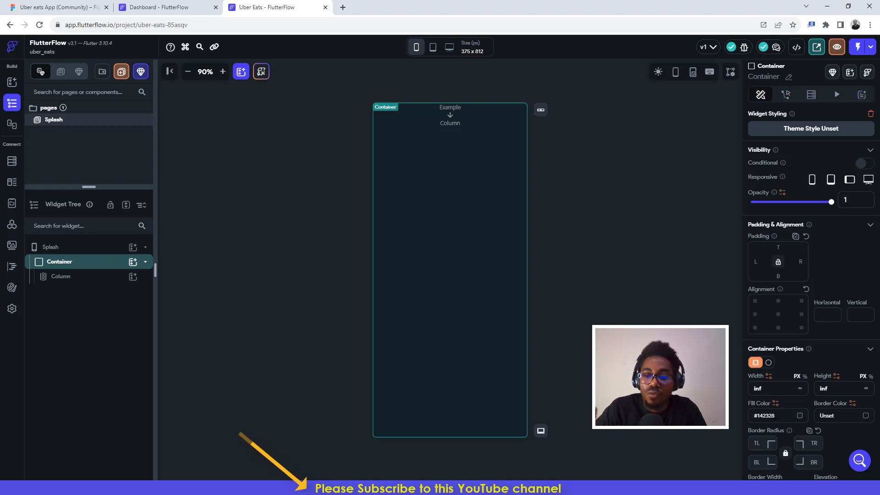
click(590, 224)
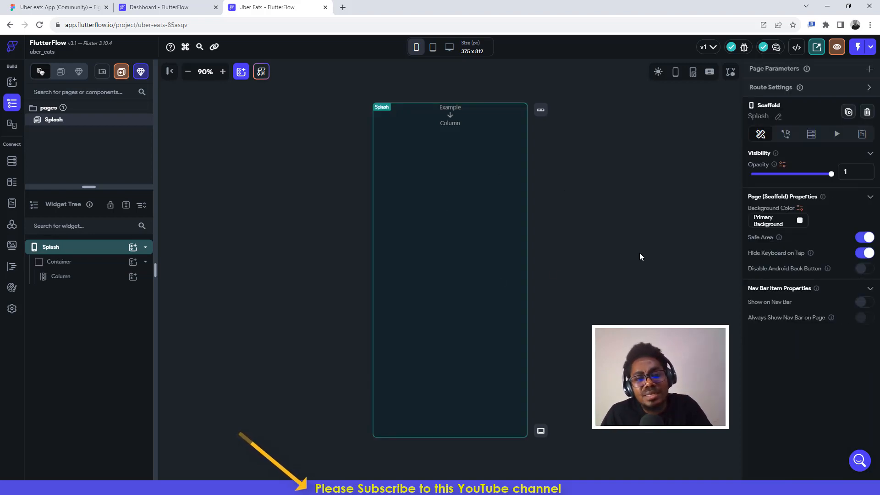
Switch to the Figma design and export the Splash Screen's white Uber logo vector as a PNG at 3x
click(48, 5)
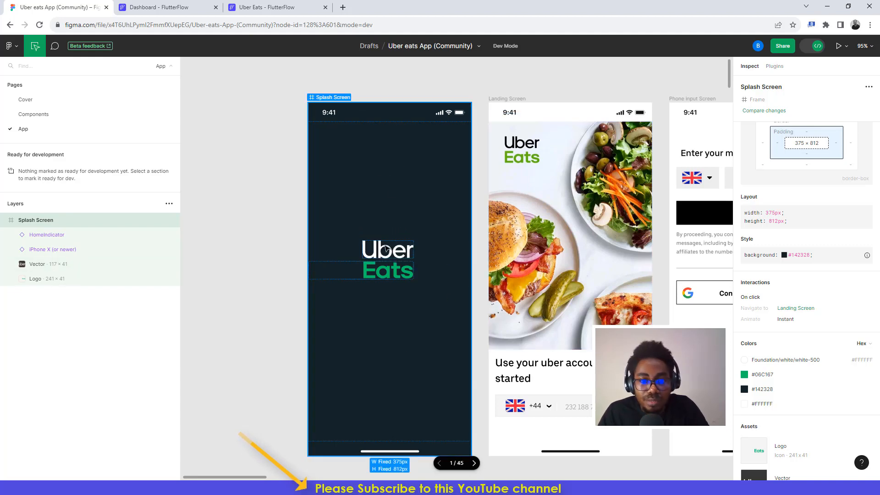
click(381, 251)
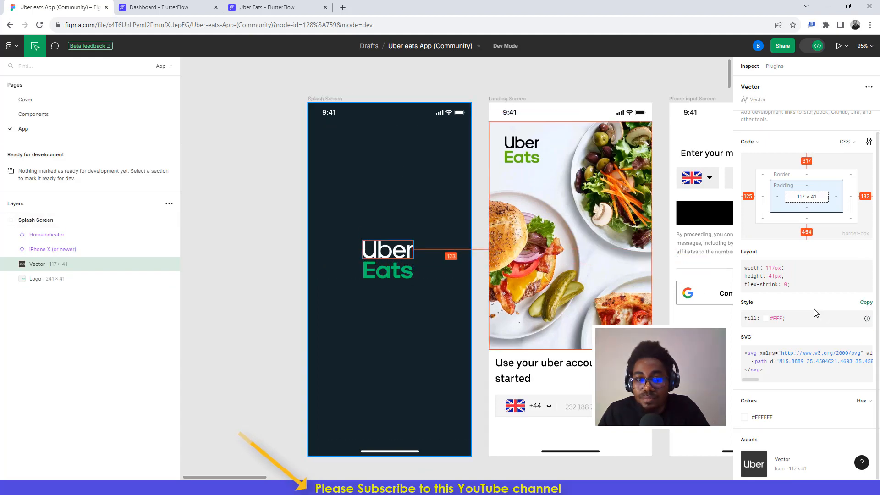
scroll(821, 317, down, 3)
mouse_move(766, 414)
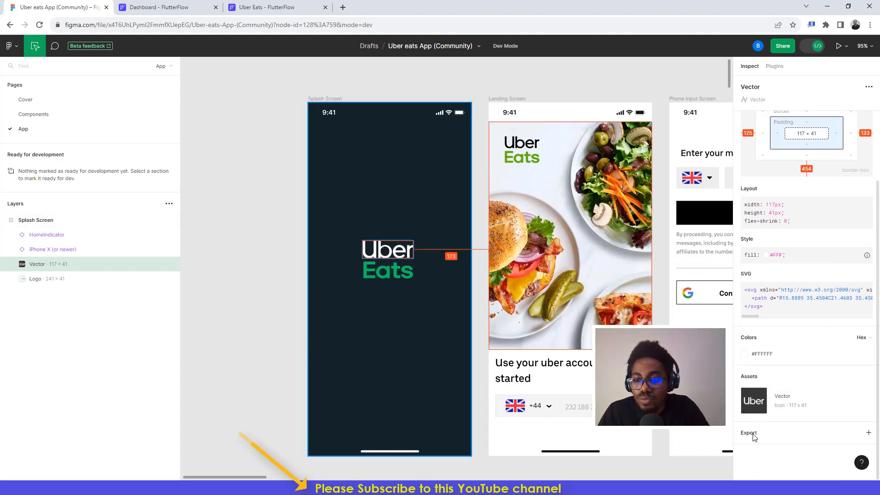
click(756, 433)
scroll(756, 438, down, 2)
click(767, 396)
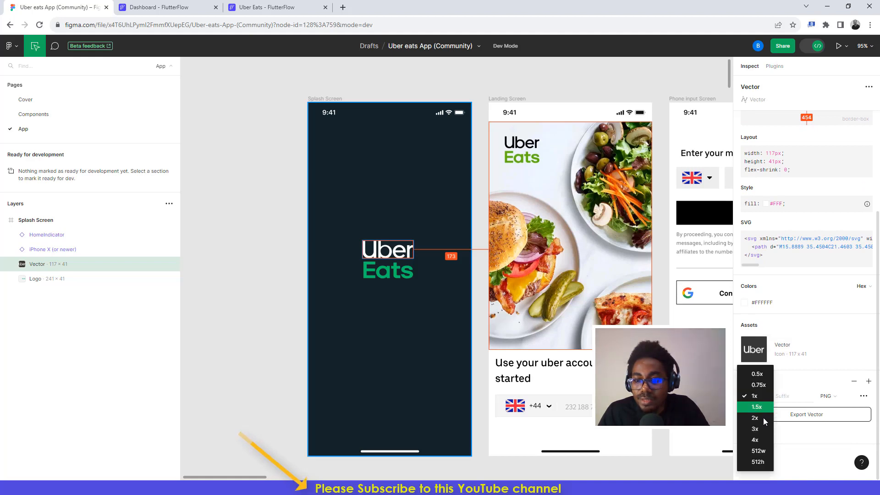
click(757, 431)
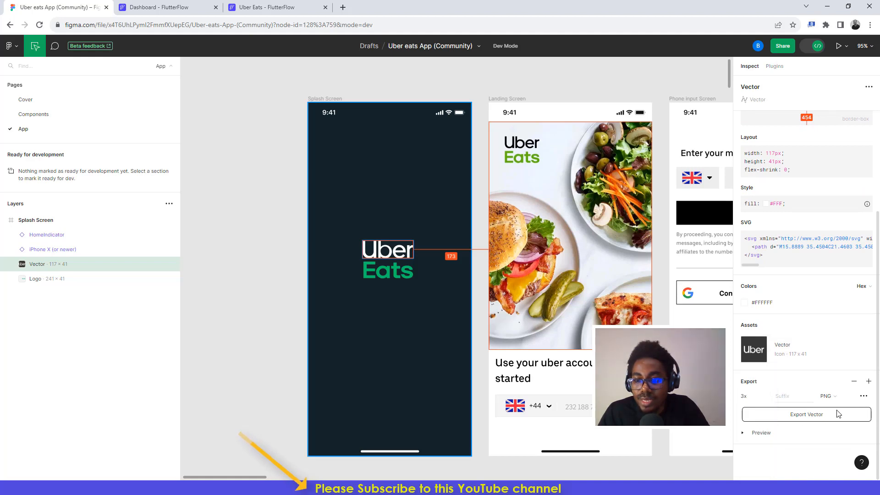
click(752, 433)
scroll(765, 398, down, 2)
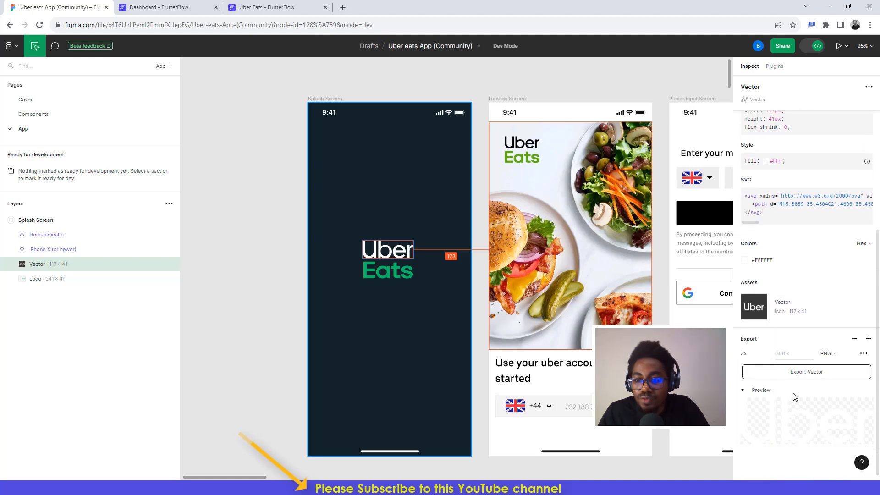
click(812, 370)
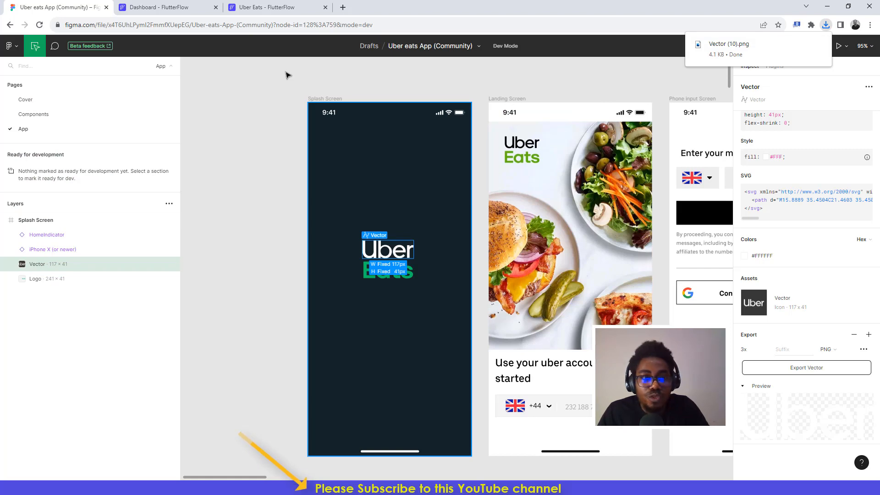
Switch back to the FlutterFlow project and add a Row inside the Column, with an Image inside that Row
click(261, 7)
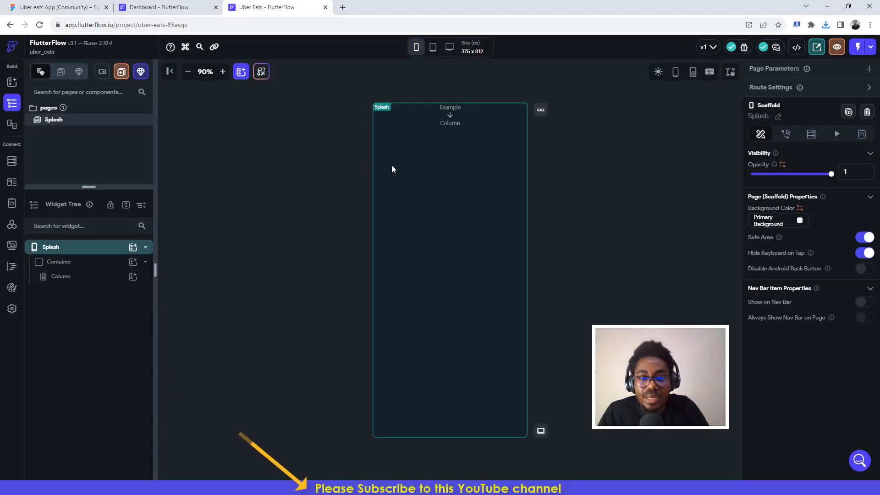
click(87, 277)
click(132, 277)
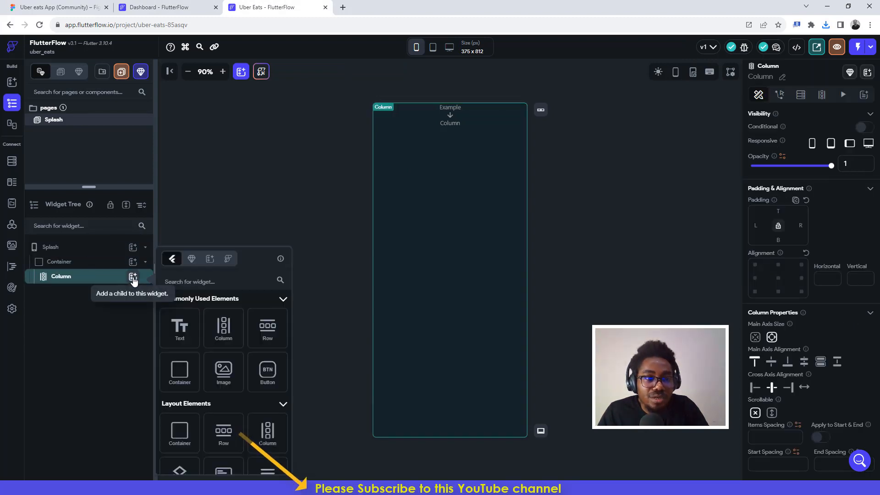
click(269, 329)
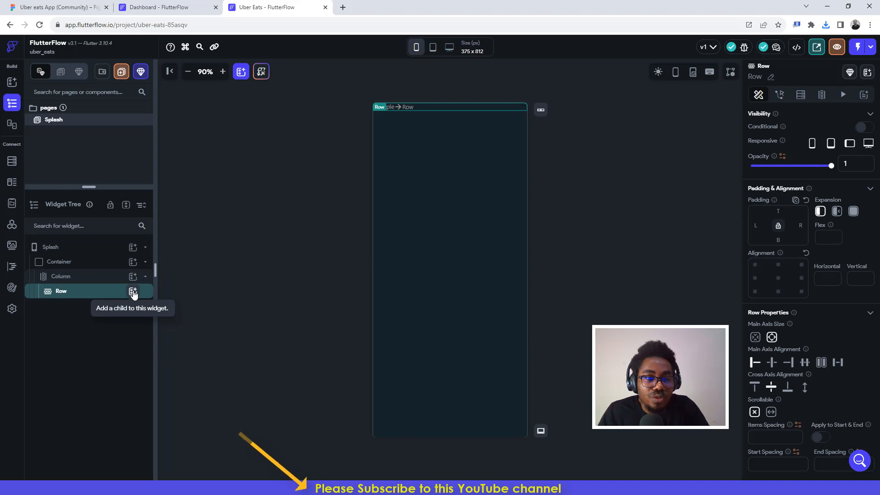
click(133, 291)
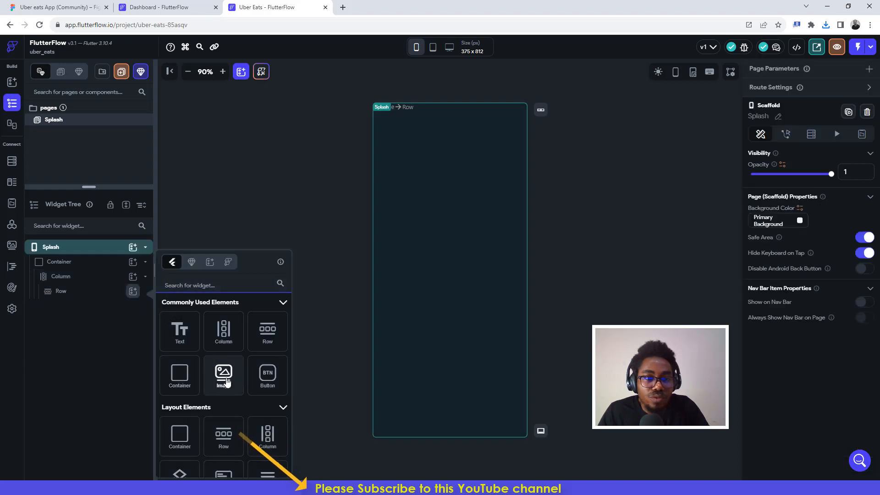
click(224, 373)
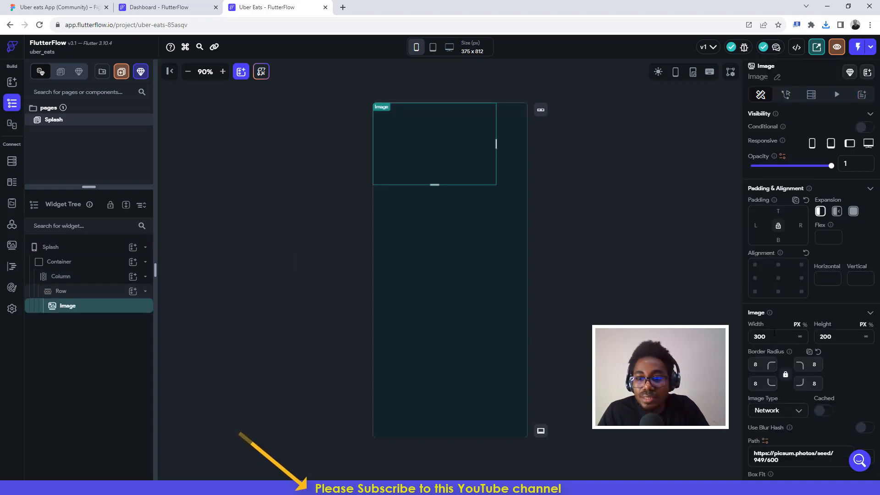
Set the Image's width to 117 px and height to 41 px, and clear its border radius
drag(767, 337, 748, 338)
text(11)
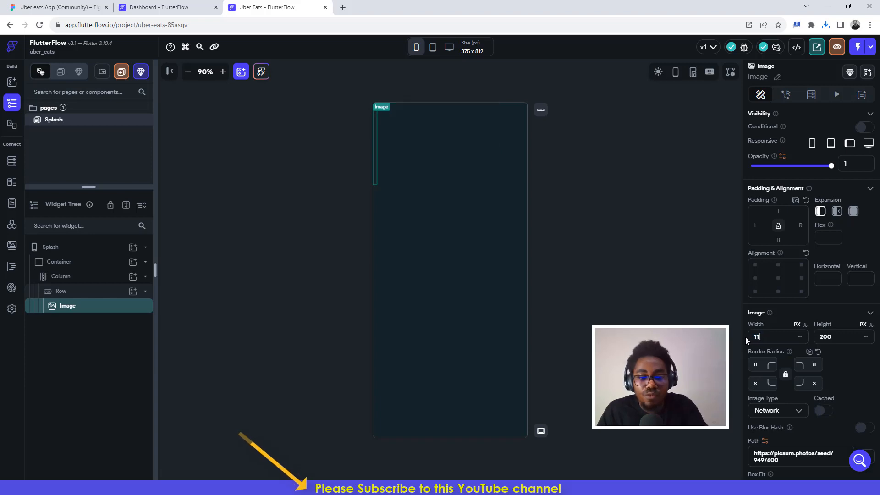
text(7)
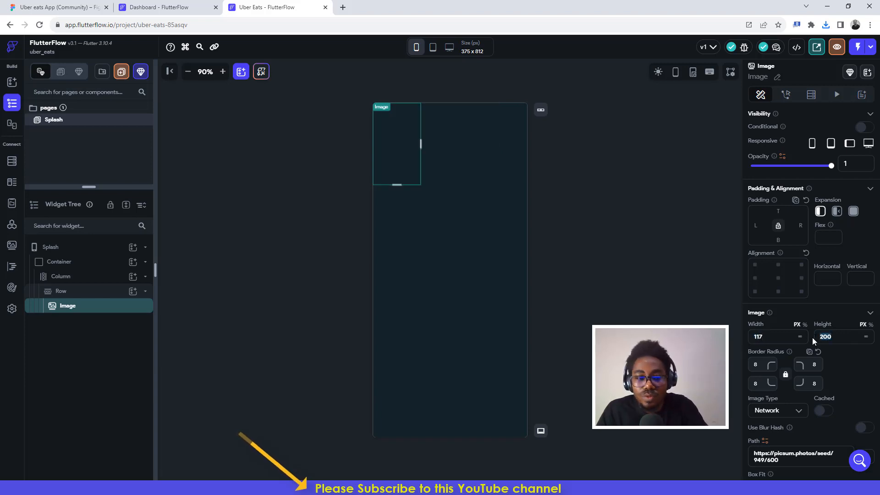
text(41)
key(Tab)
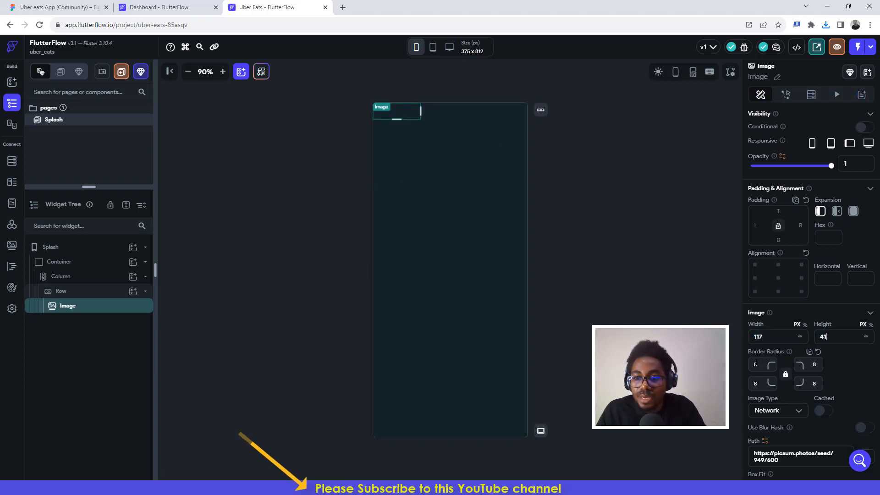
key(BackSpace)
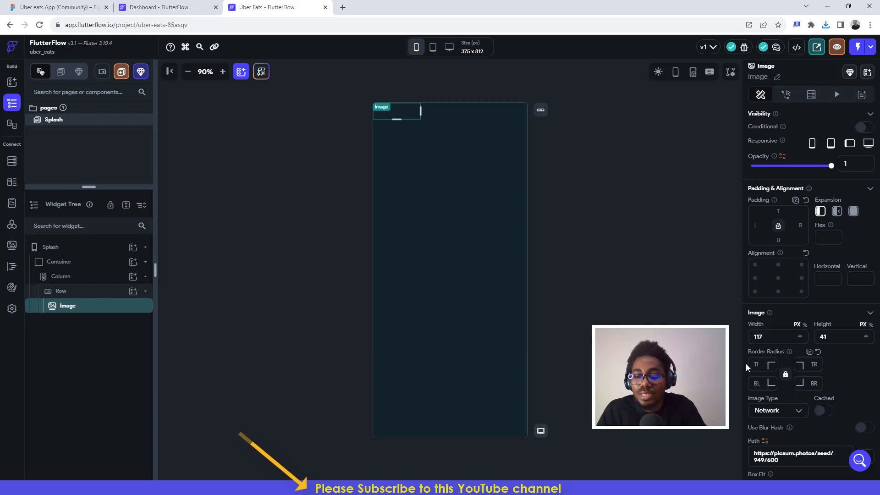
Change the Image's type to Asset and upload Vector (10).png from the Downloads folder as its source
click(776, 412)
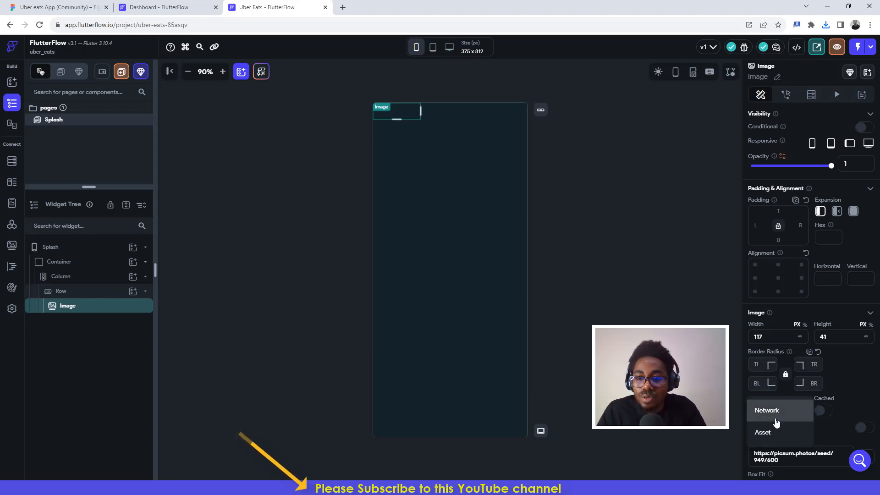
click(776, 431)
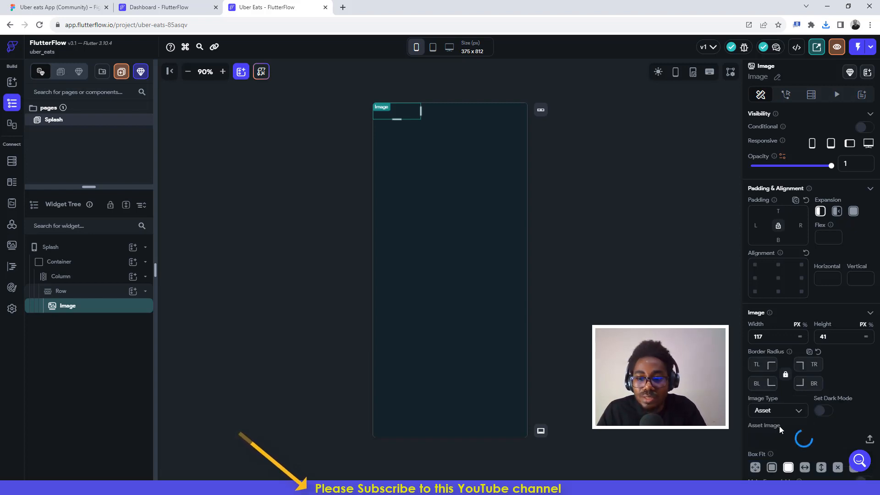
click(869, 440)
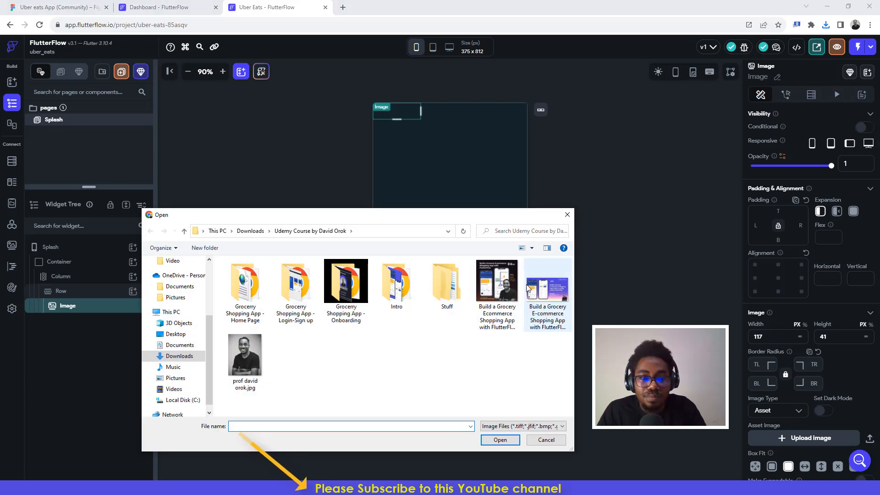
click(251, 230)
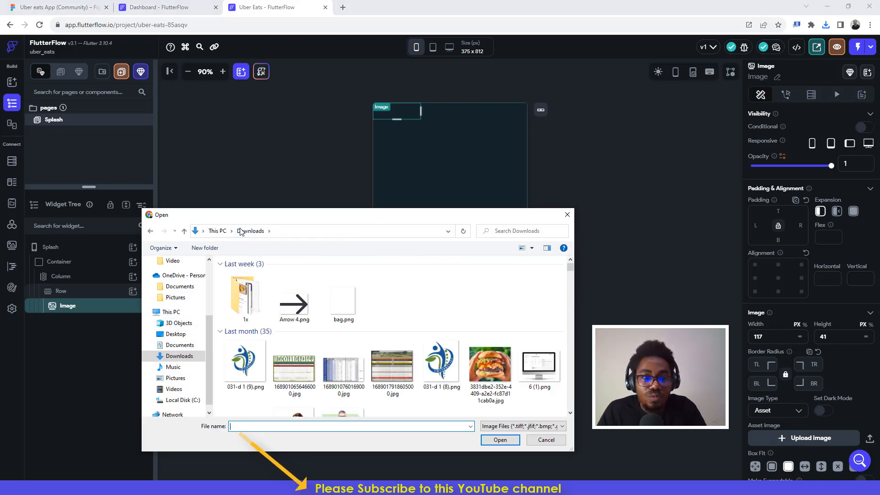
click(245, 298)
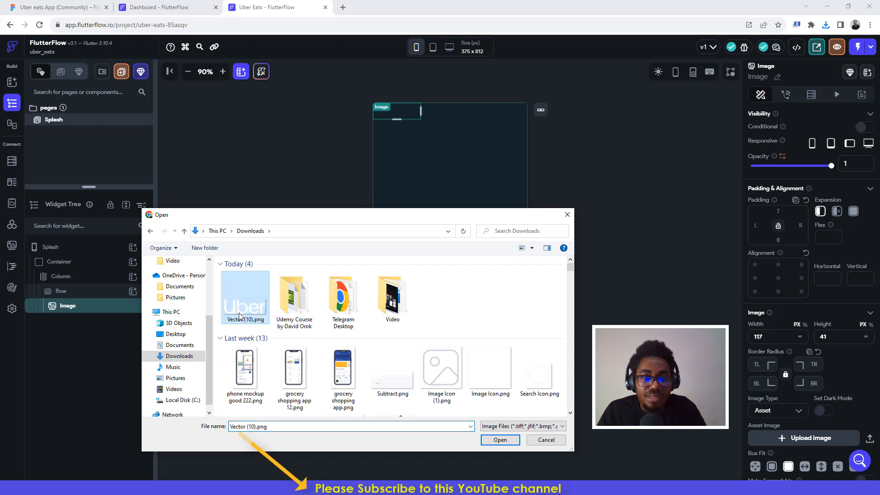
click(496, 439)
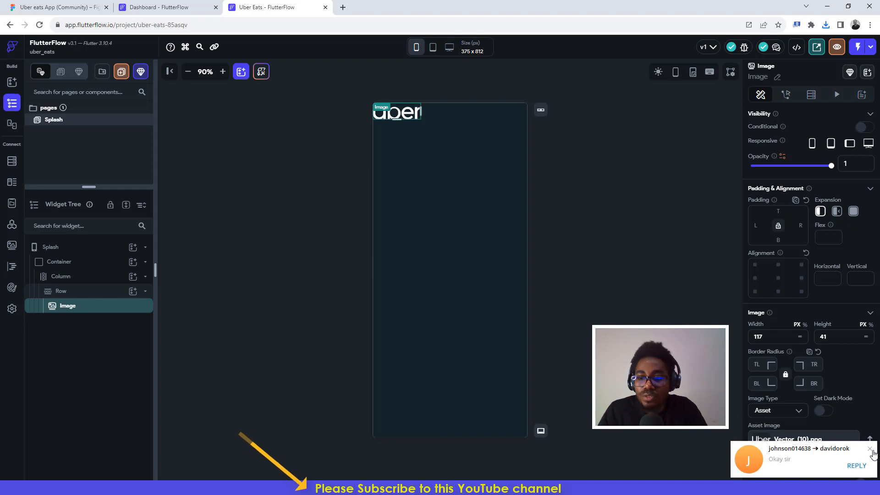
click(871, 451)
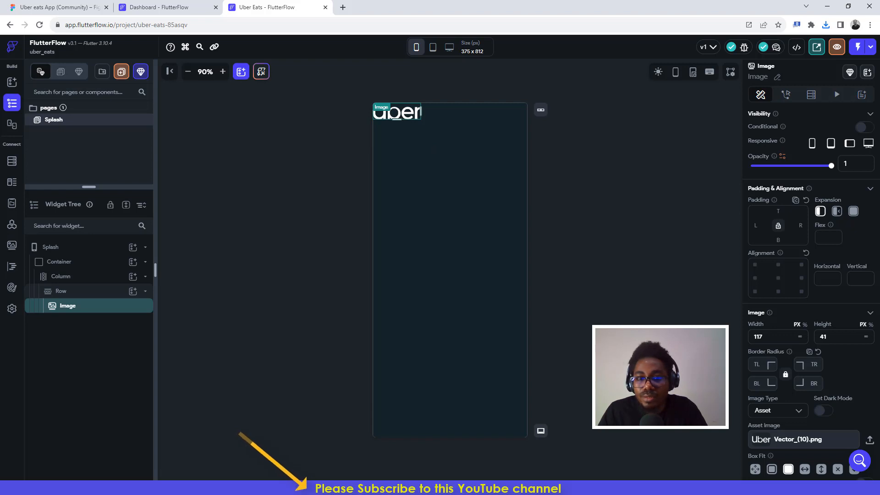
Centre the Row's content along its main axis and duplicate the Row with its Uber logo
click(464, 110)
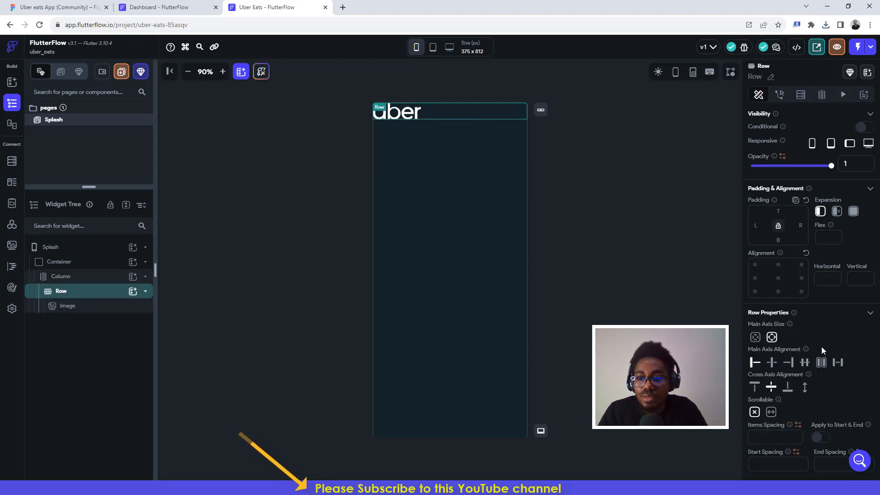
click(773, 362)
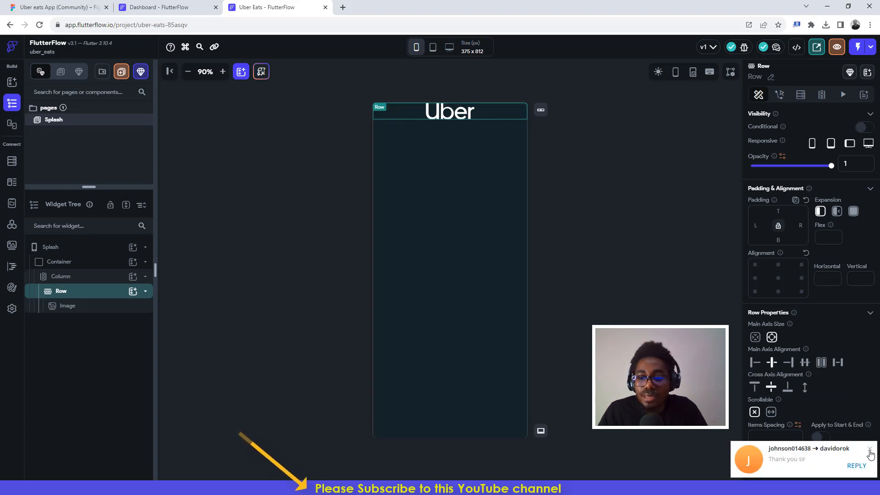
click(870, 453)
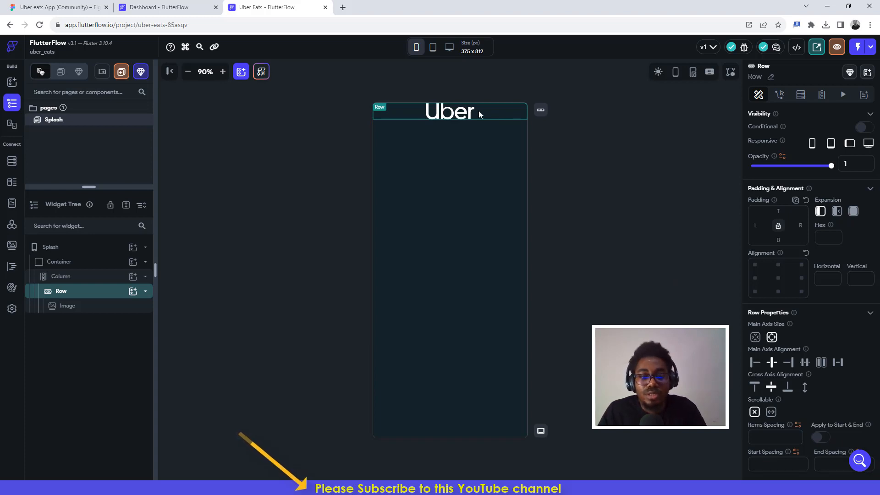
key(ctrl+d)
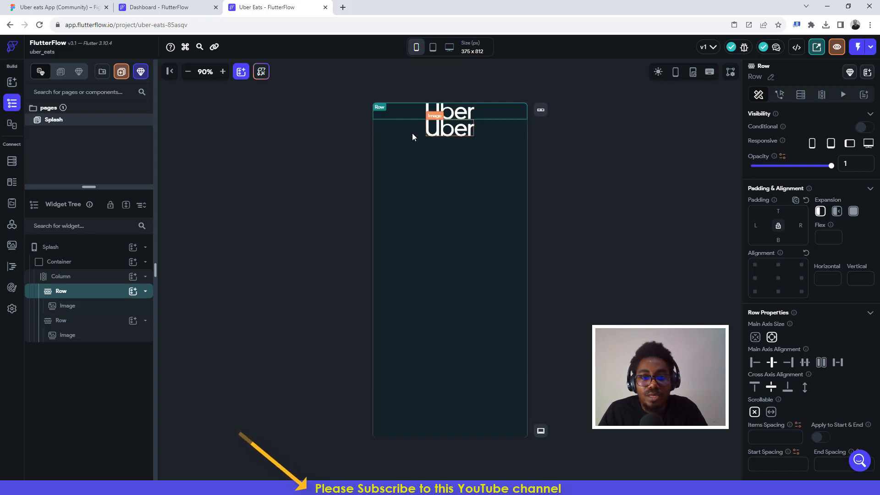
Select the lower Uber Image, switch to the Figma design, select the green Eats Logo frame on the Splash Screen and leave Dev Mode
click(458, 133)
click(41, 5)
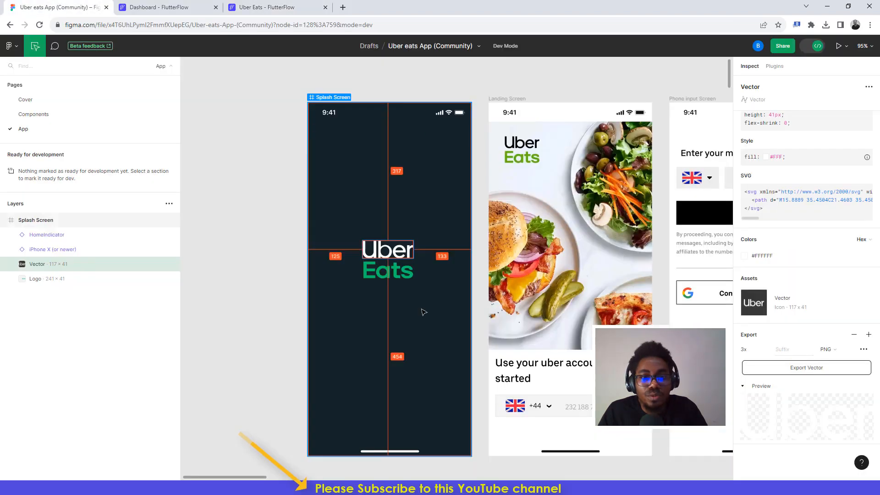
click(394, 278)
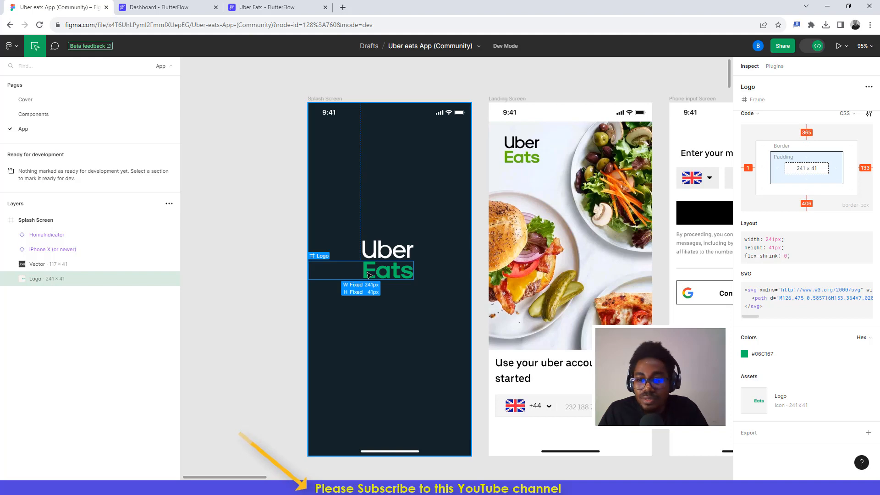
drag(367, 273, 341, 272)
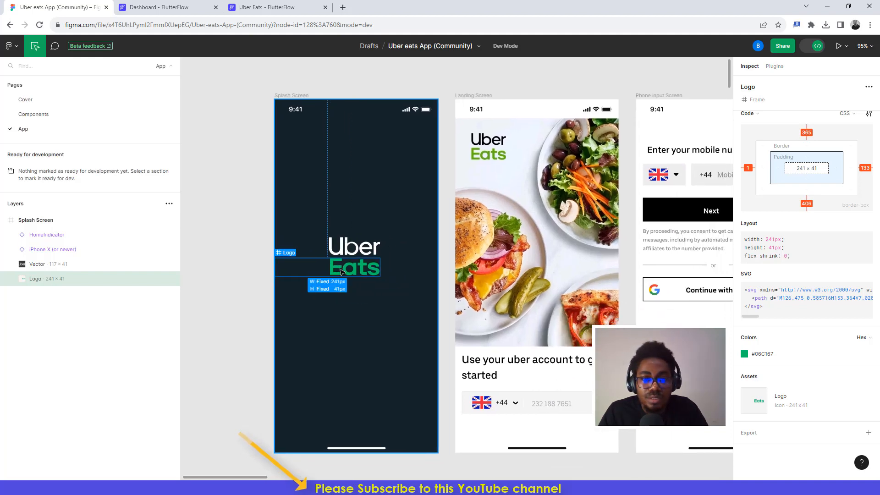
click(808, 47)
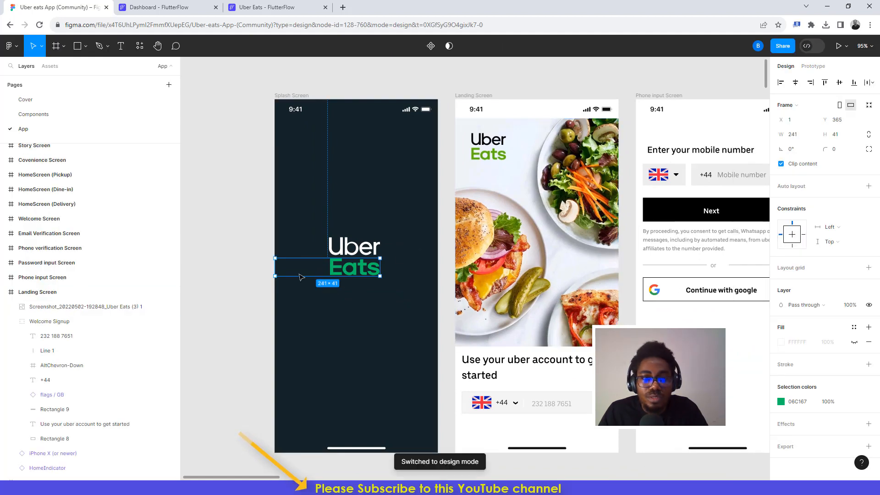
drag(276, 264, 313, 265)
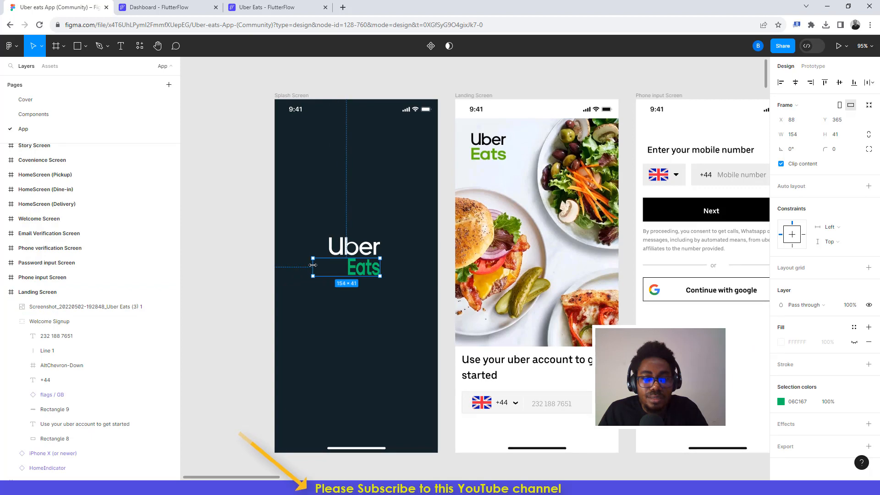
key(ctrl+z)
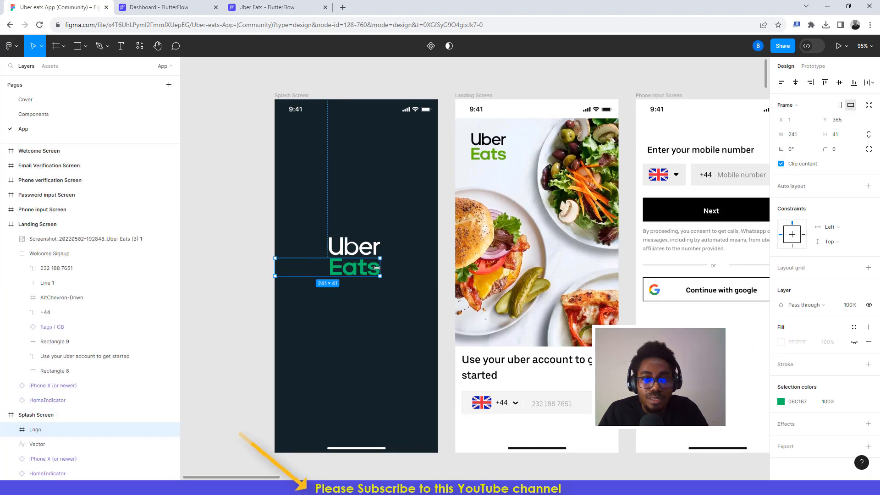
drag(379, 267, 339, 273)
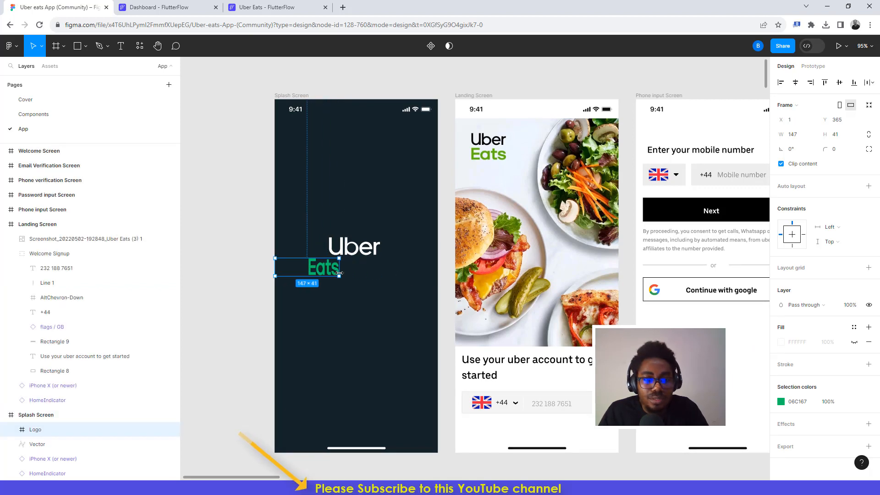
key(ctrl+z)
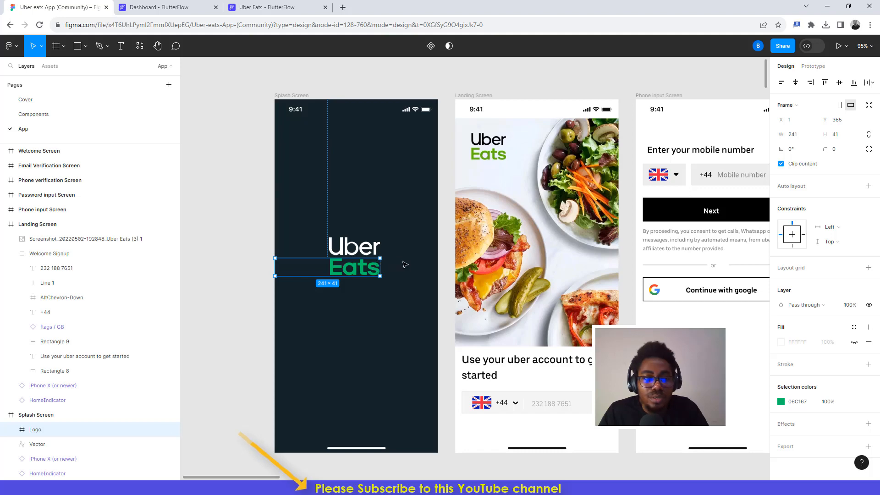
Select the Eats Vector inside the Splash Screen's Logo frame and export it as a PNG at 3x
click(11, 430)
click(51, 446)
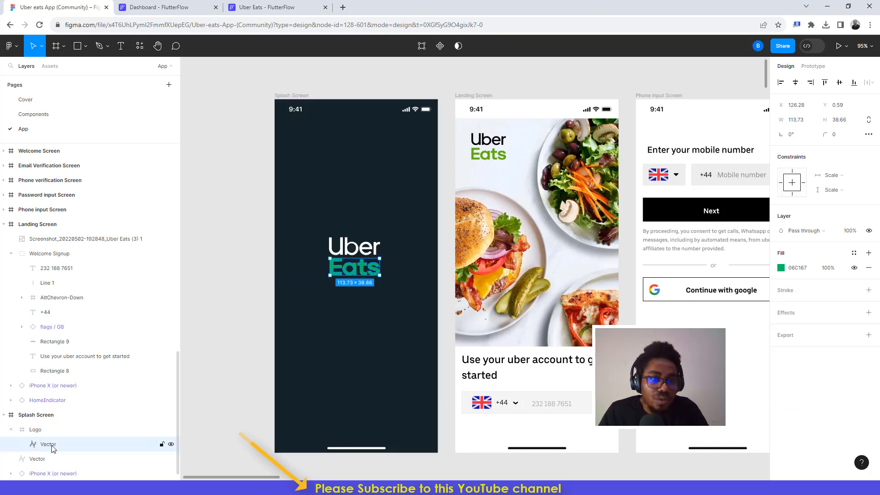
click(44, 431)
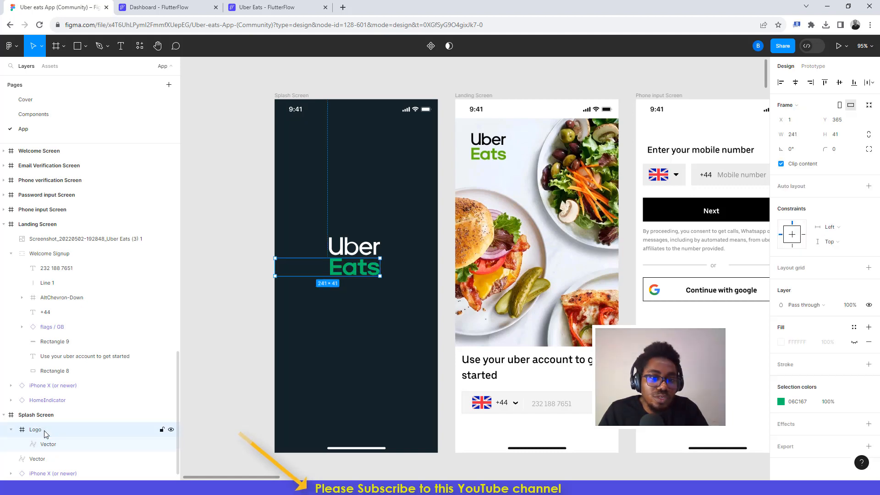
click(73, 446)
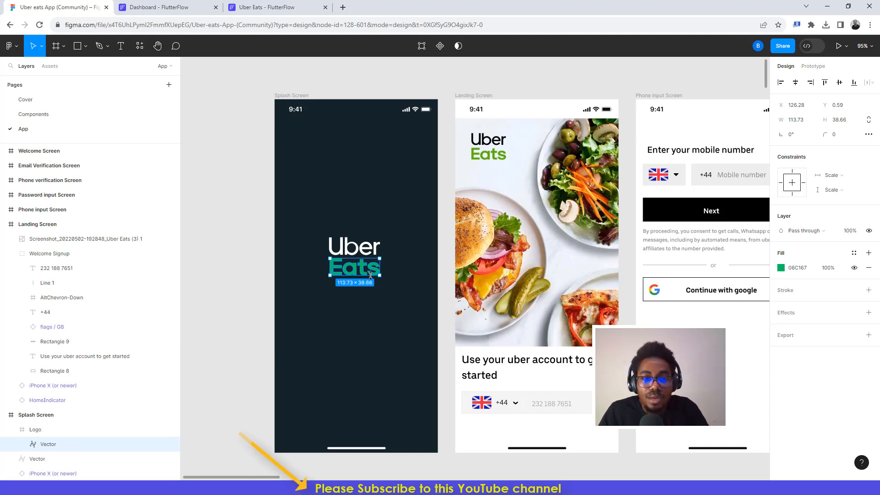
click(788, 338)
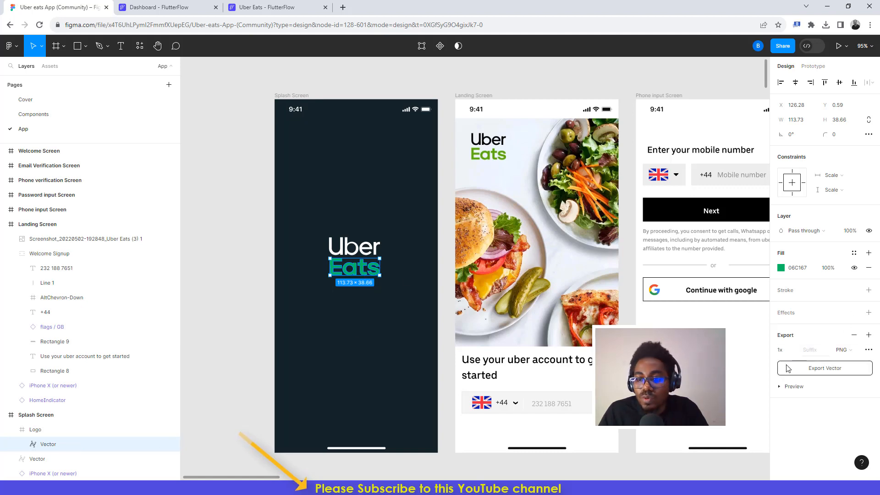
click(788, 350)
click(790, 384)
click(819, 370)
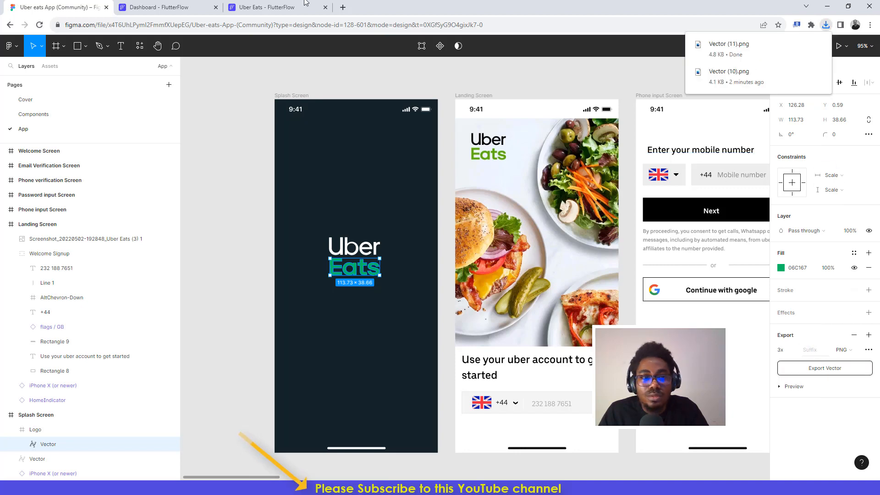
Switch back to the FlutterFlow project and upload Vector (11).png from the Downloads folder as the second Image's asset
click(257, 6)
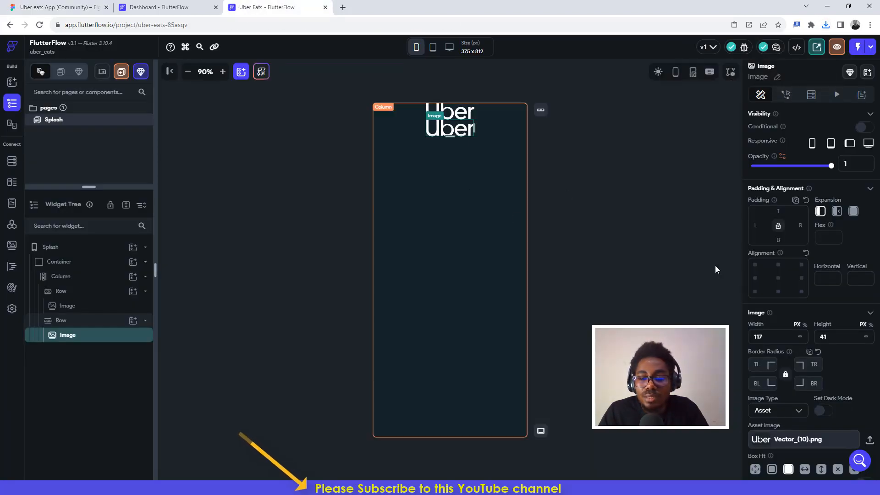
scroll(798, 381, down, 3)
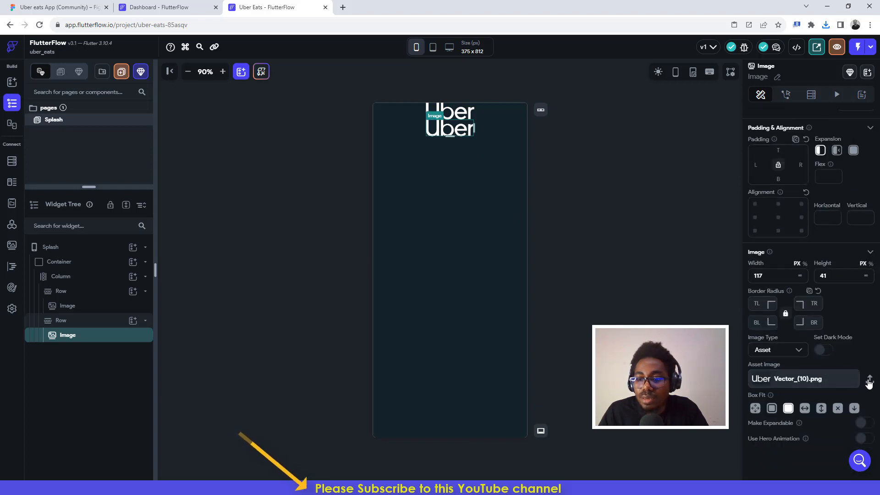
click(870, 380)
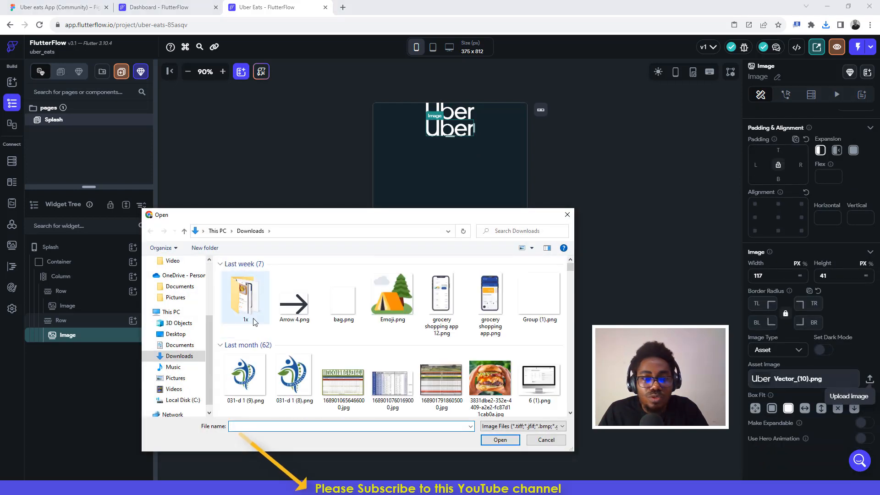
click(246, 310)
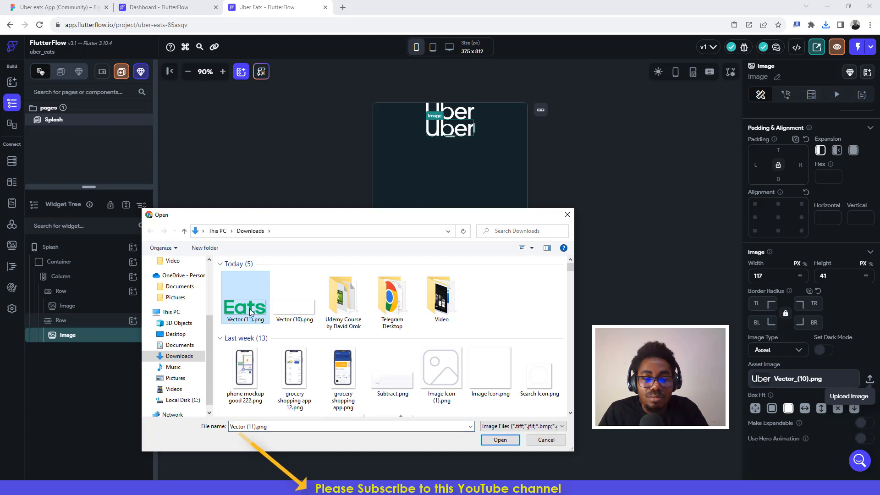
click(500, 440)
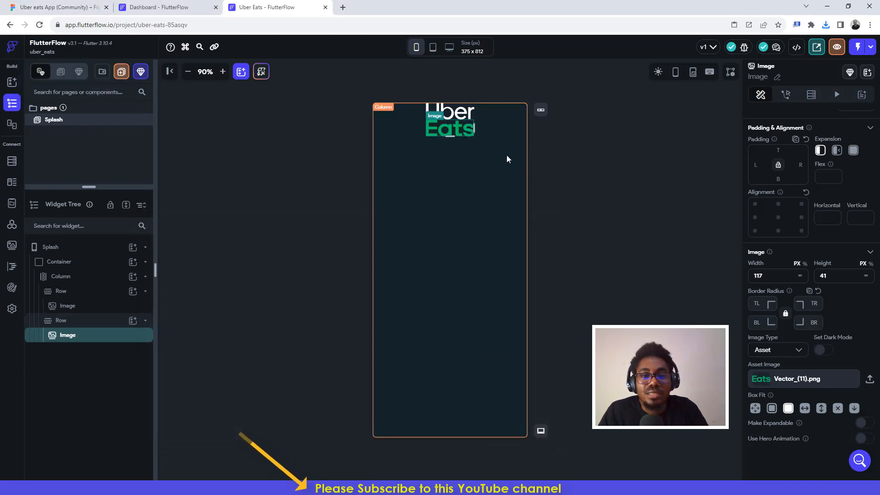
Measure the gap between Uber and Eats in the Figma design and set the Eats Row's top padding to 8 in FlutterFlow
click(55, 7)
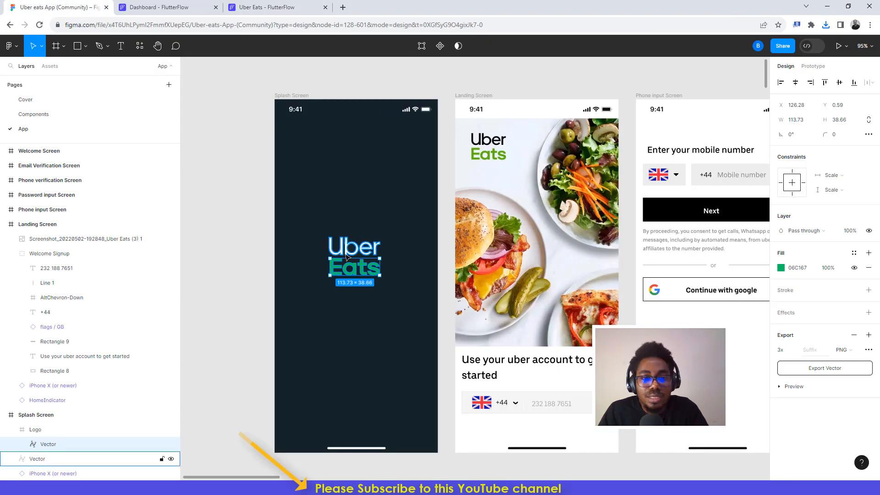
key(alt)
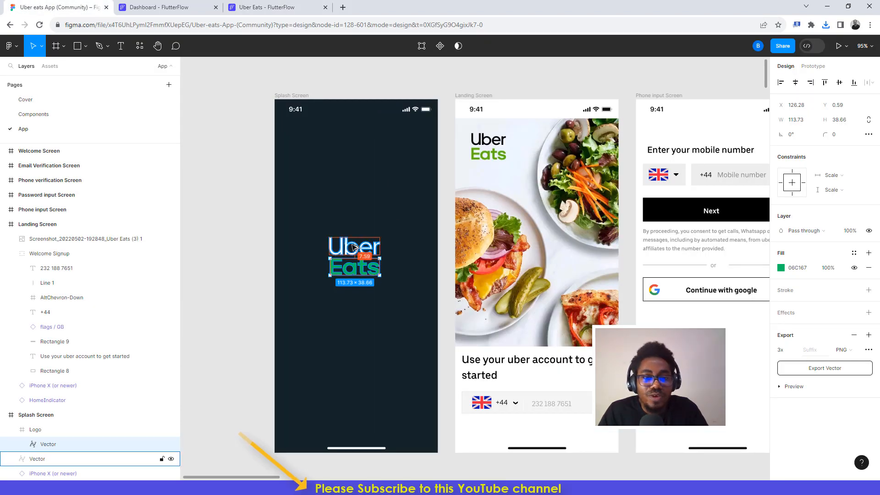
click(256, 5)
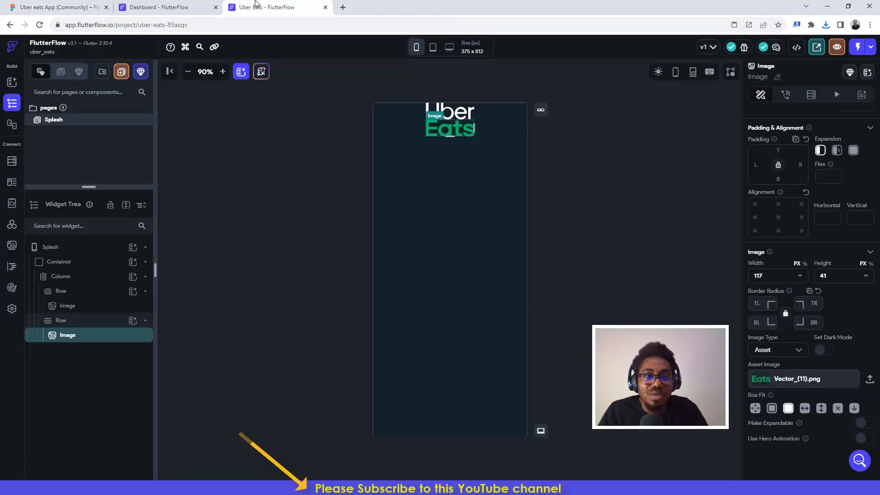
click(483, 128)
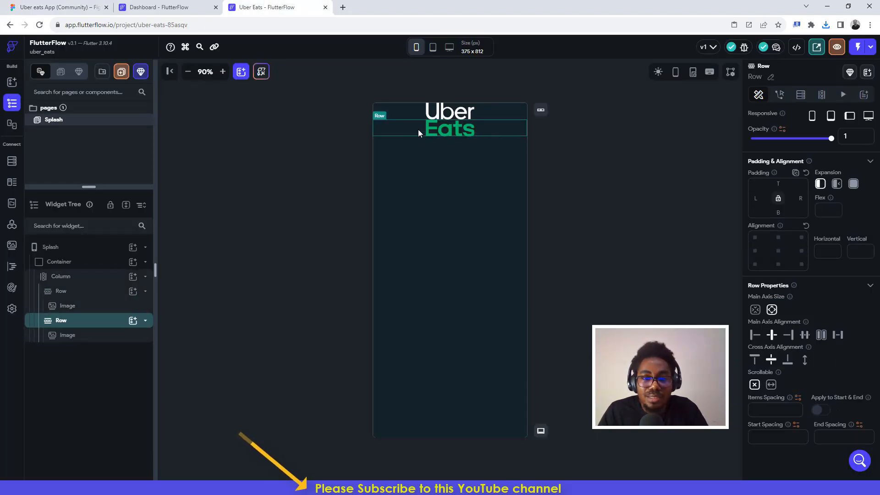
click(778, 183)
text(8)
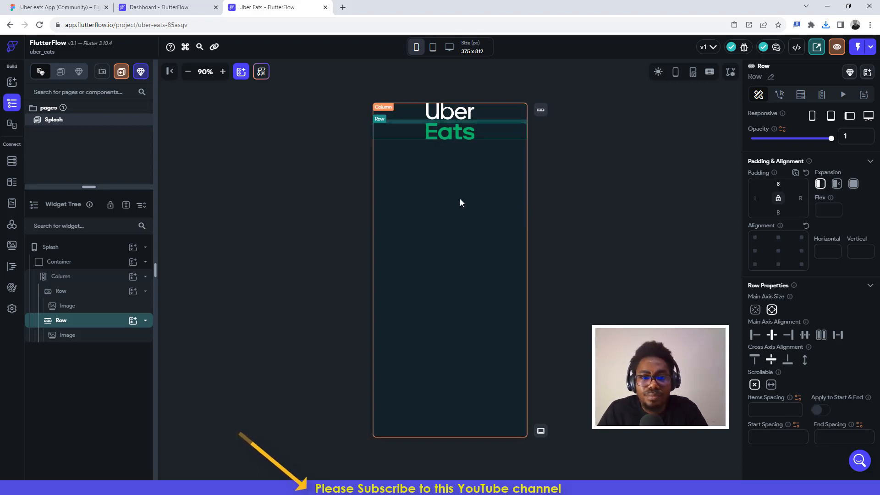
Centre the Column's content along its main axis on the Splash page
click(460, 199)
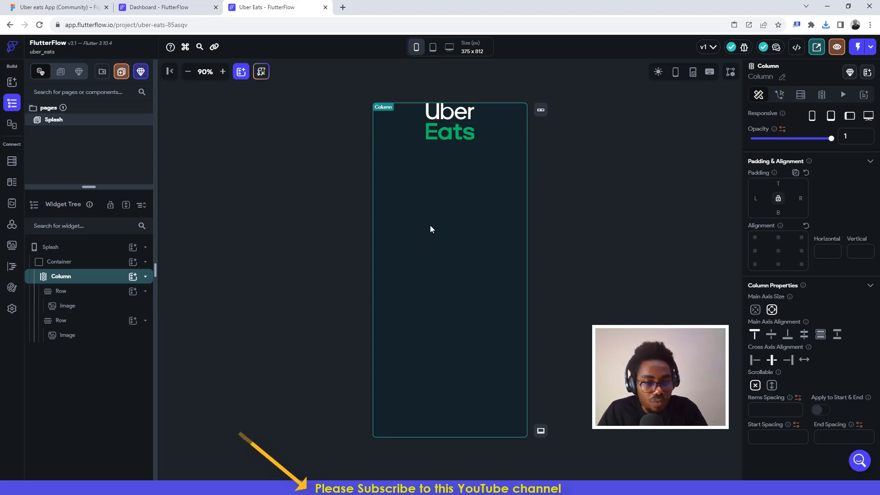
click(771, 335)
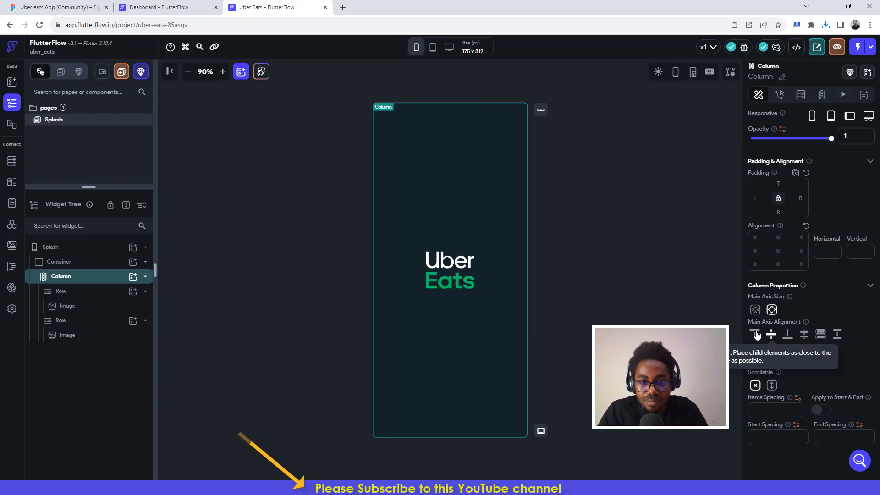
click(583, 222)
Compare the Splash page with the Figma design and look over the neighbouring Landing Screen
click(46, 6)
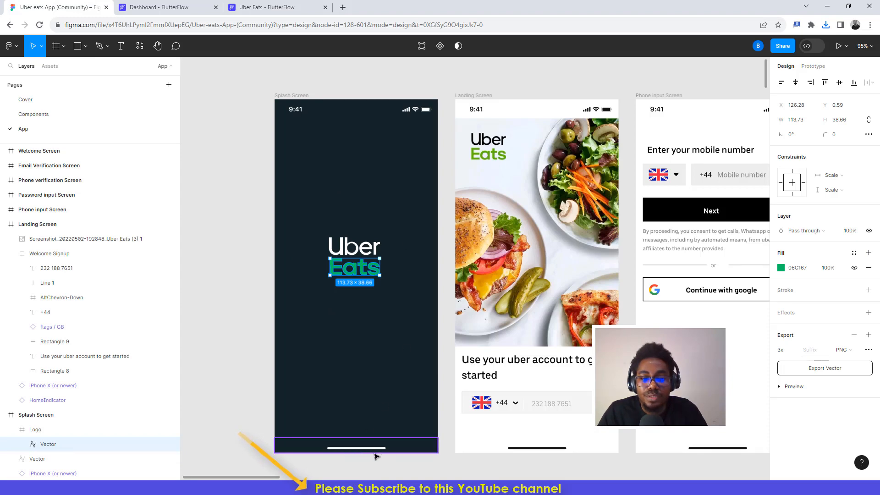
scroll(434, 218, right, 5)
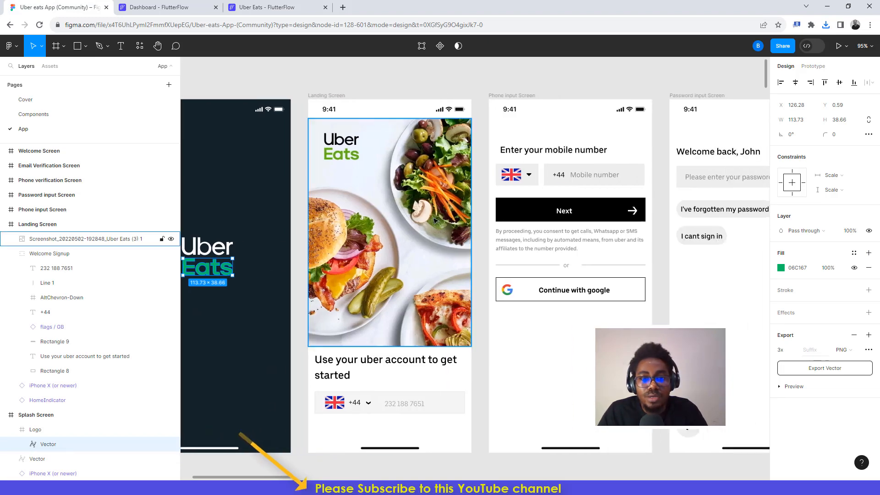
click(264, 4)
click(612, 204)
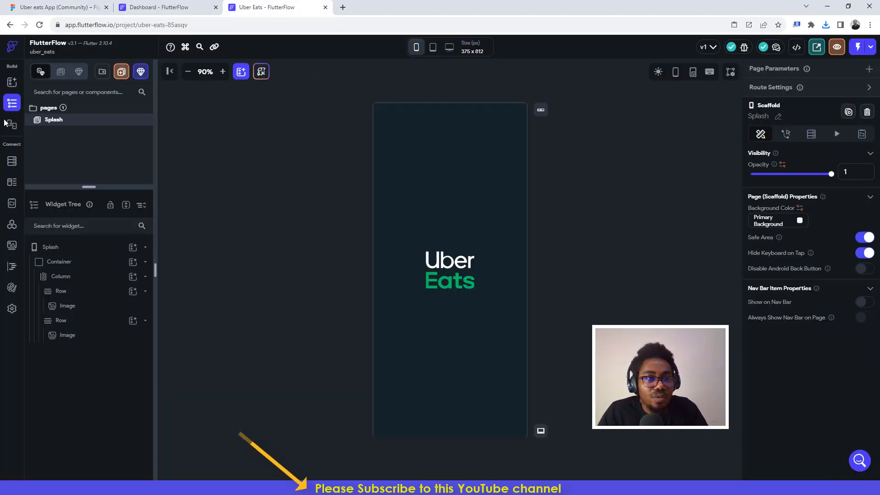
click(55, 7)
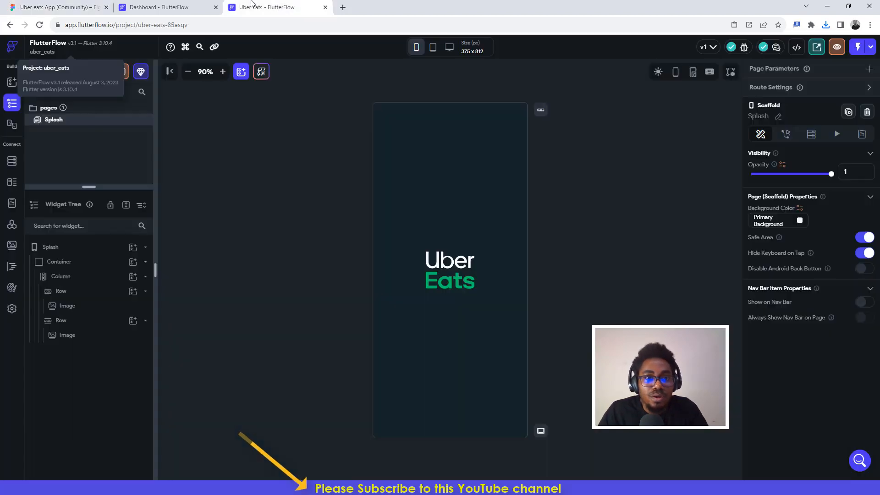
Create a blank page named landingscreen in the FlutterFlow project, checking the screen names in the Figma design
click(275, 6)
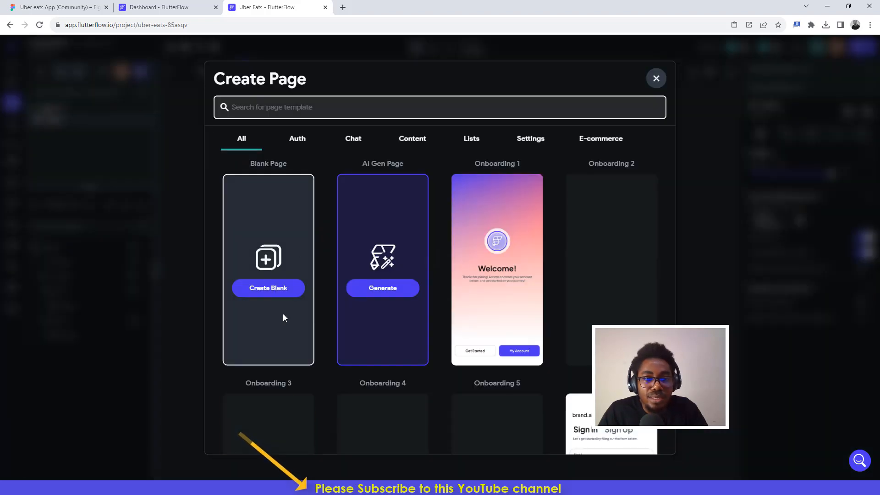
click(275, 288)
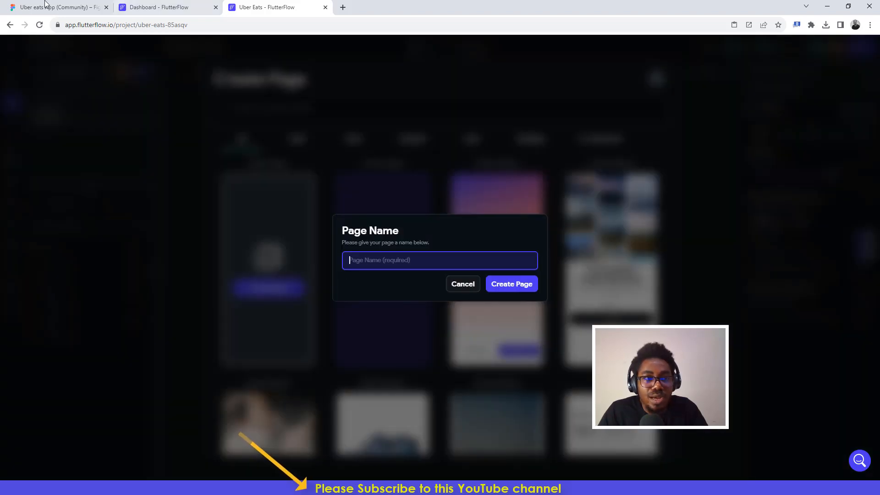
click(46, 7)
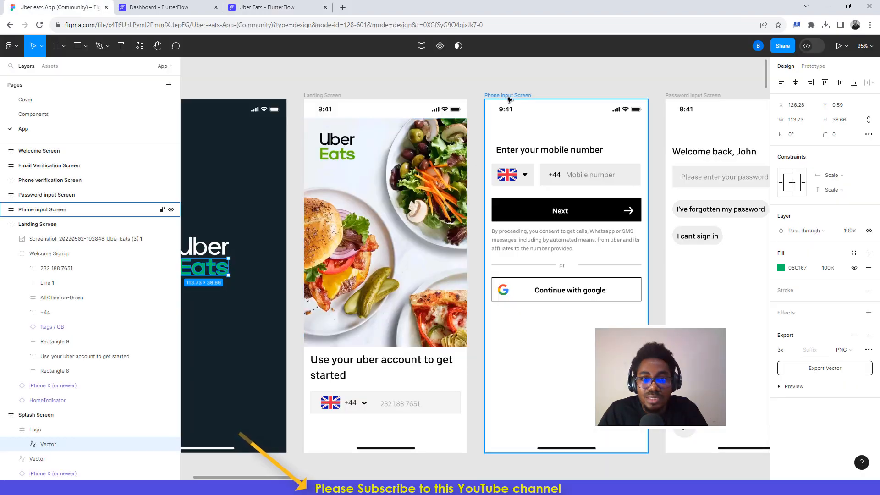
click(228, 5)
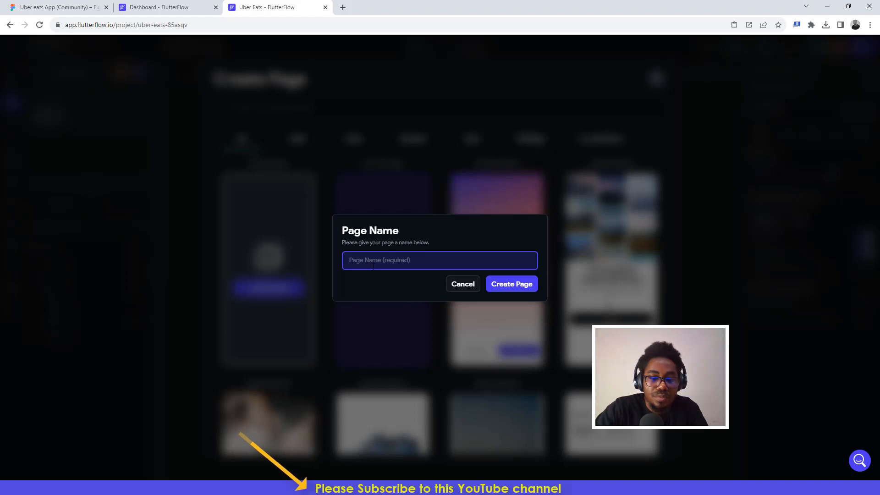
text(landingscreen)
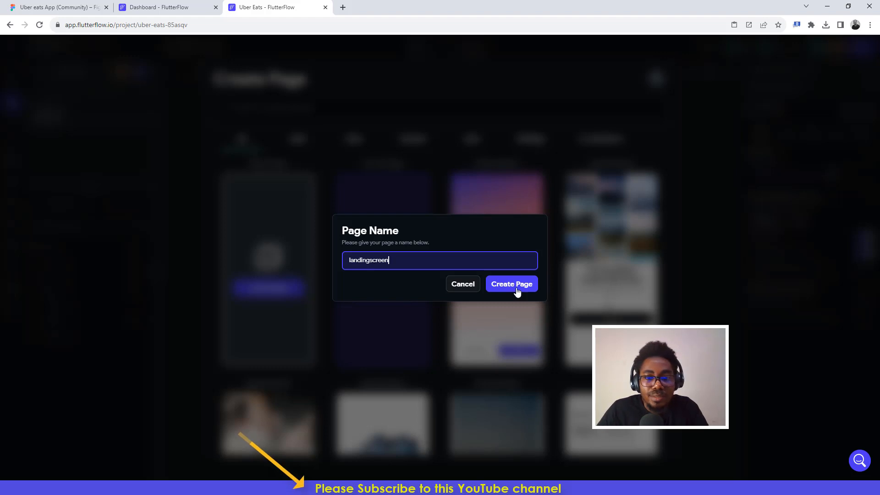
click(517, 292)
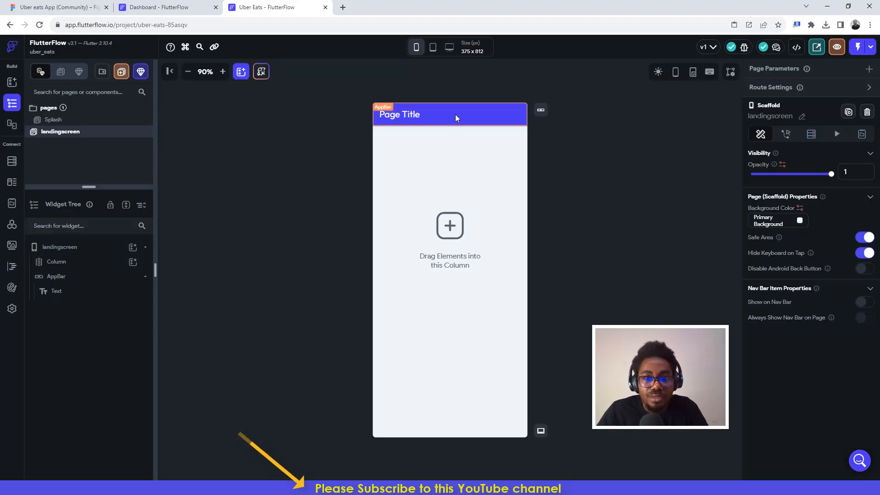
Delete the AppBar from the landingscreen page and check the food photo's size in the Figma Landing Screen design
click(455, 118)
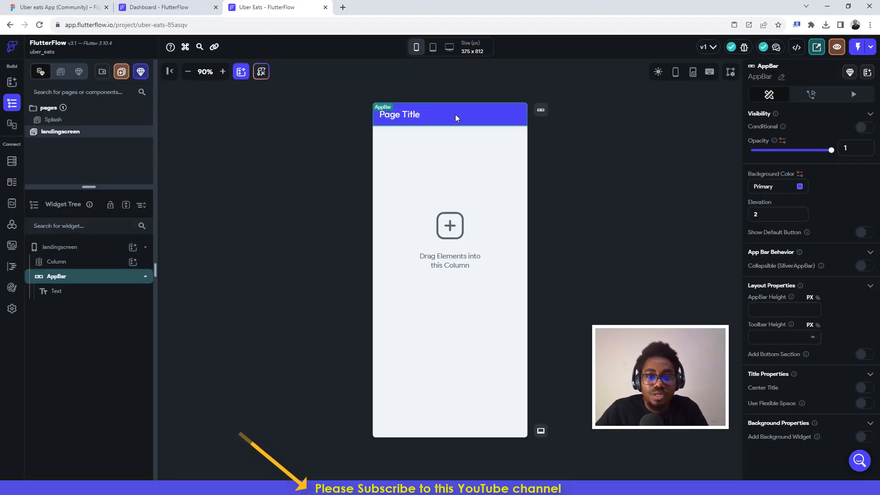
key(Delete)
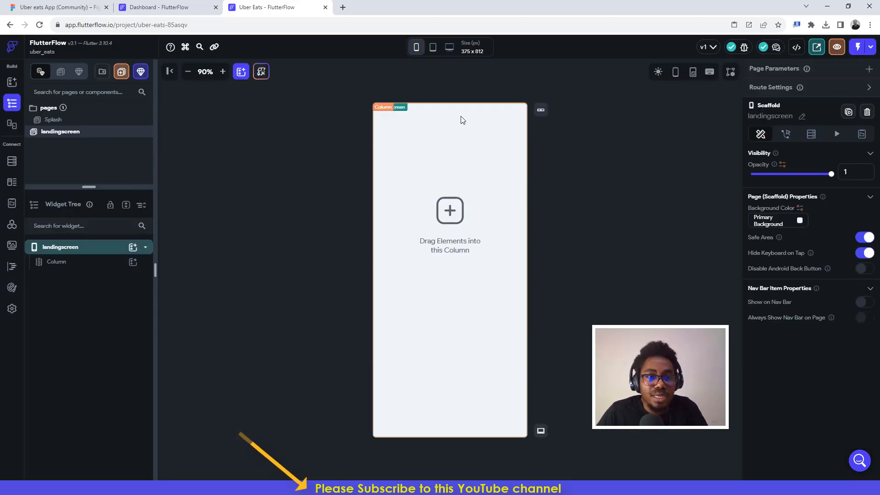
click(29, 5)
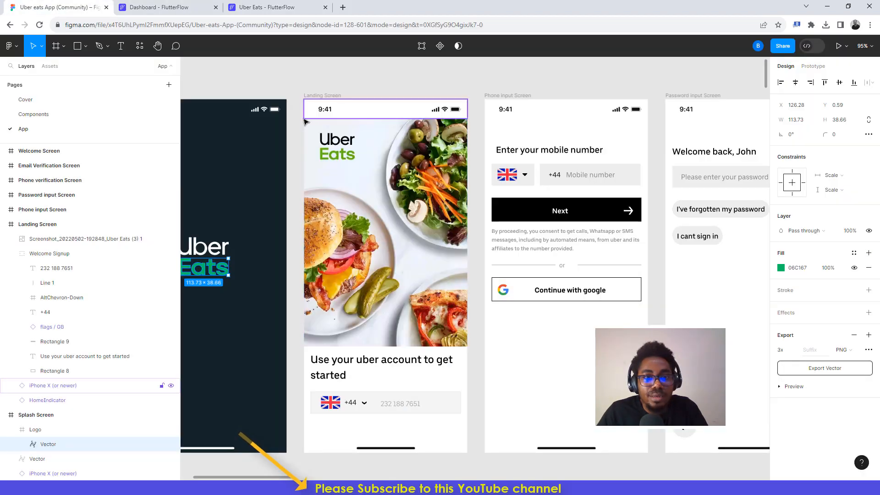
click(362, 179)
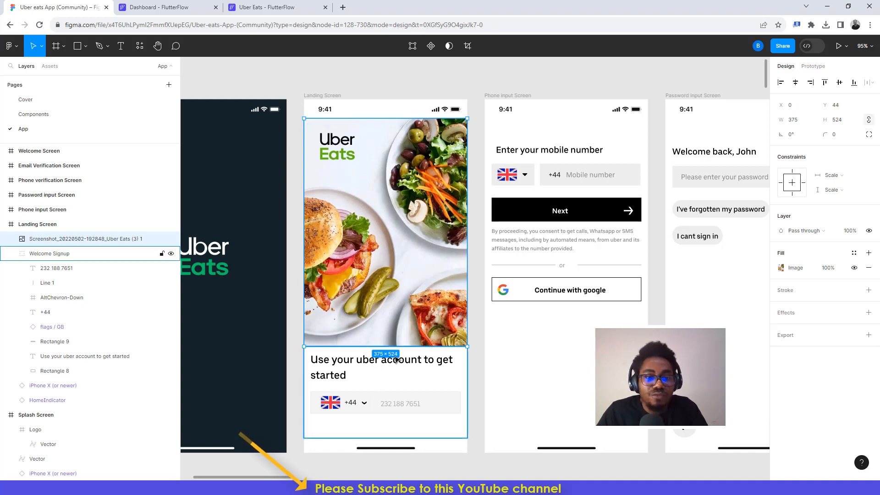
click(272, 7)
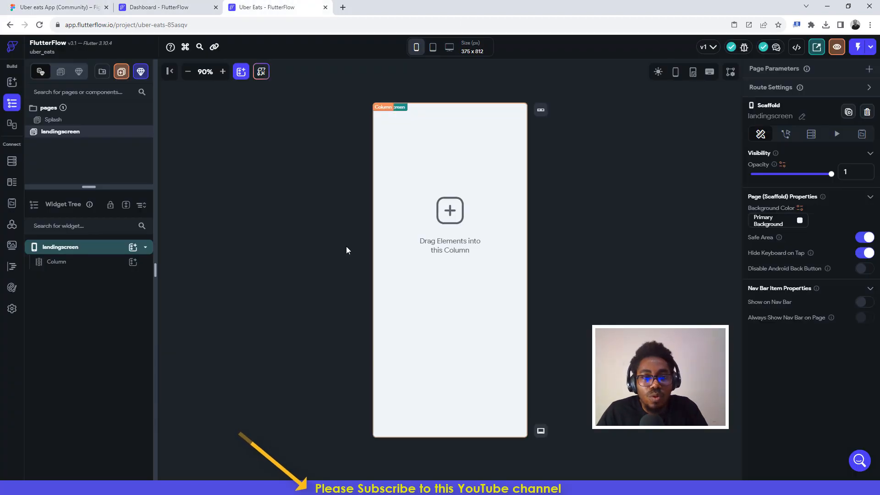
Add an Image widget to the landingscreen Column in FlutterFlow and set its width to infinite
click(108, 261)
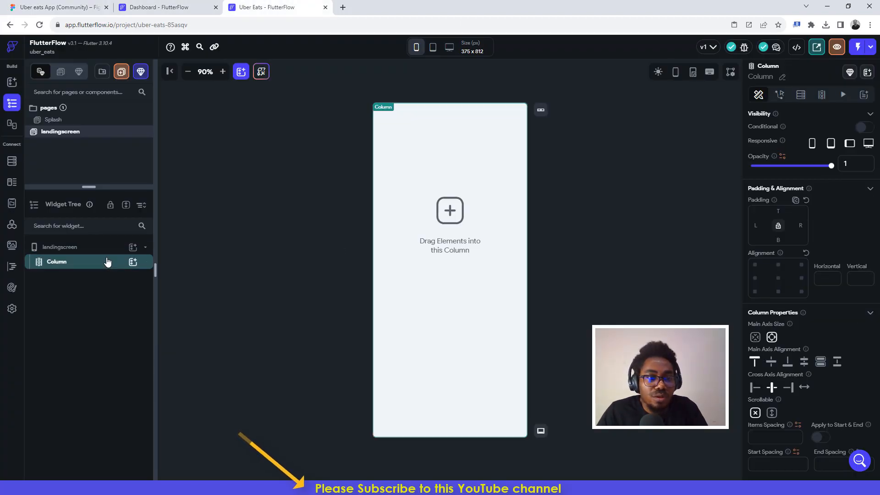
click(133, 262)
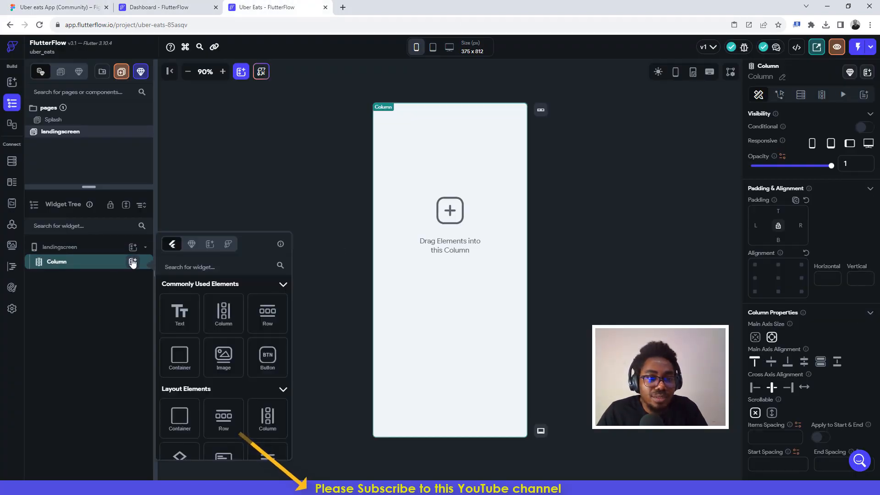
click(223, 357)
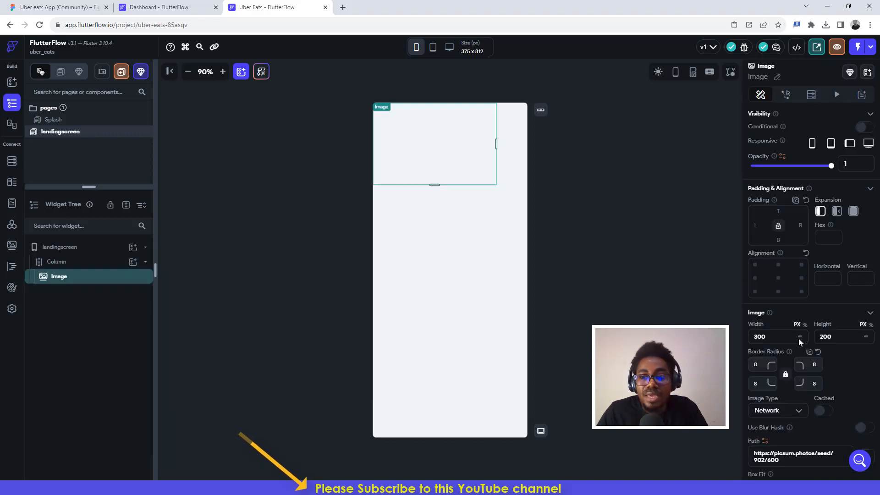
click(800, 339)
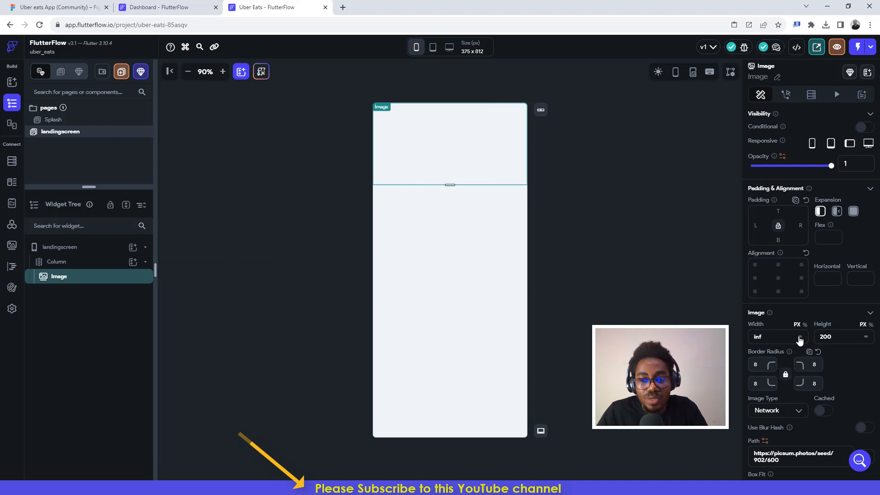
Set the Image's height to 524, rechecking the food photo's dimensions in the Figma design
double_click(836, 336)
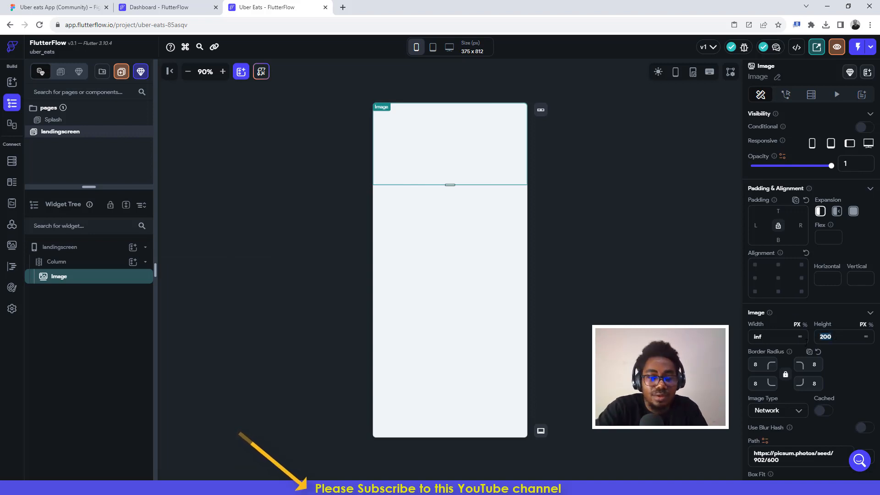
text(374)
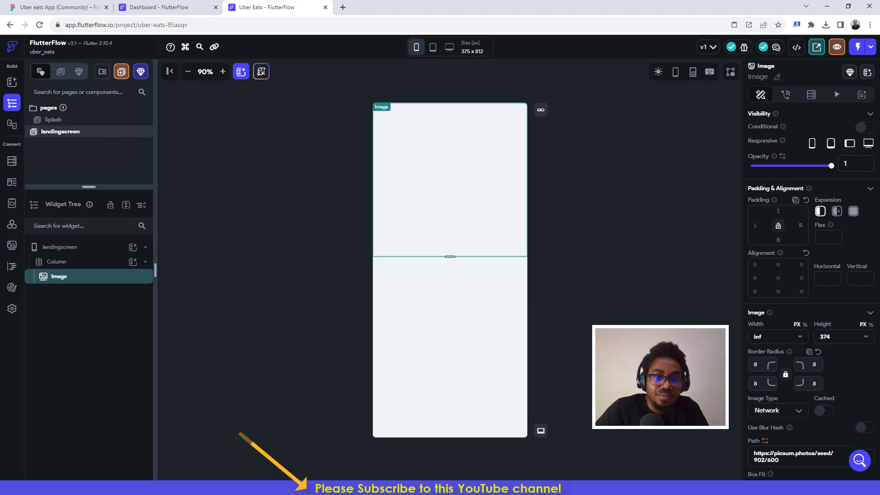
click(94, 7)
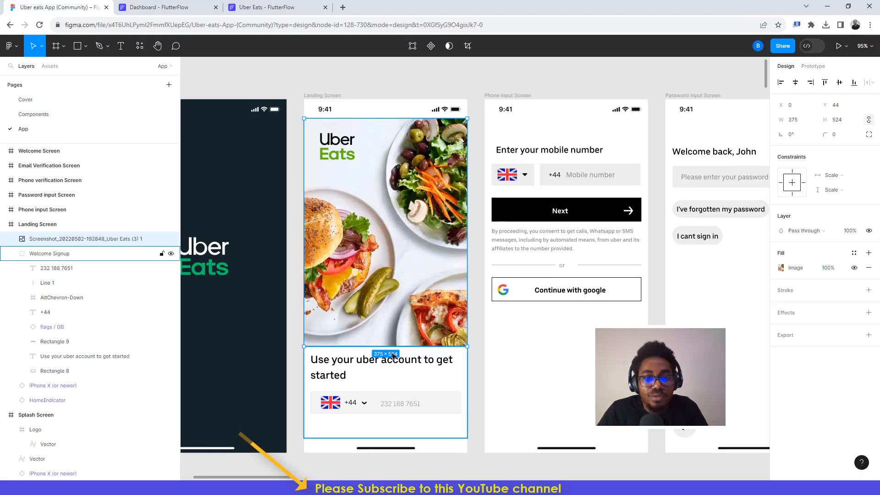
click(262, 7)
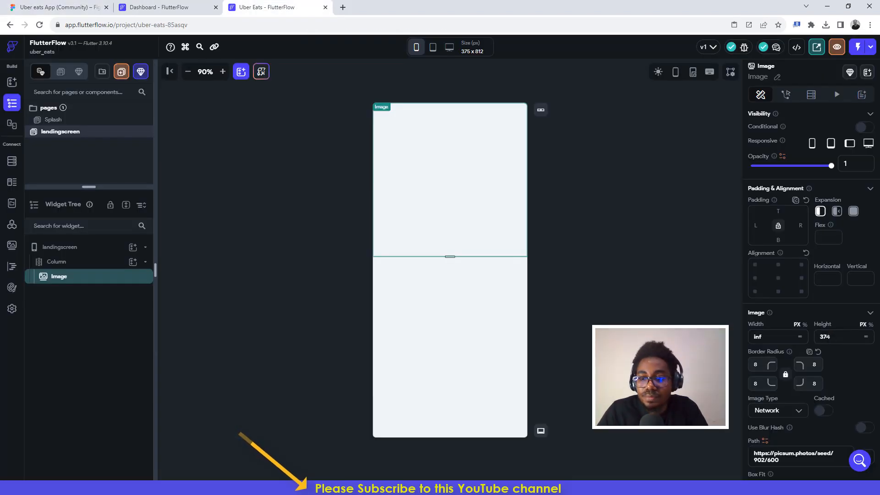
drag(828, 337, 809, 341)
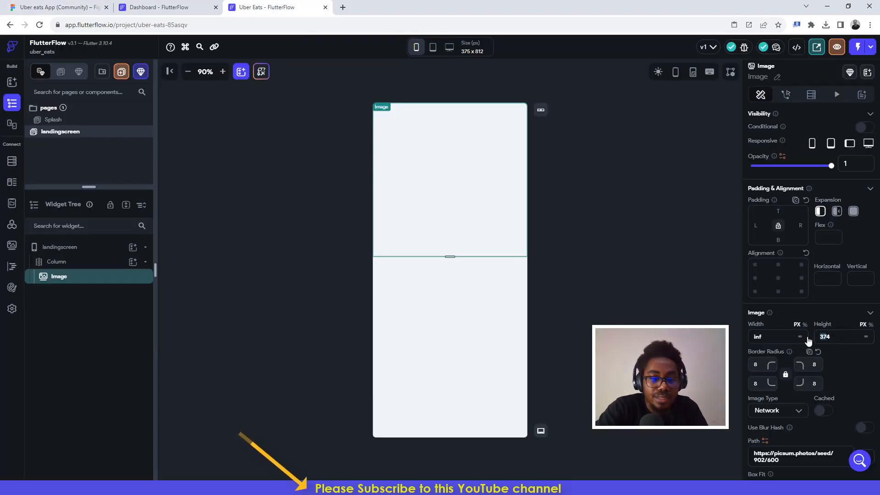
text(5)
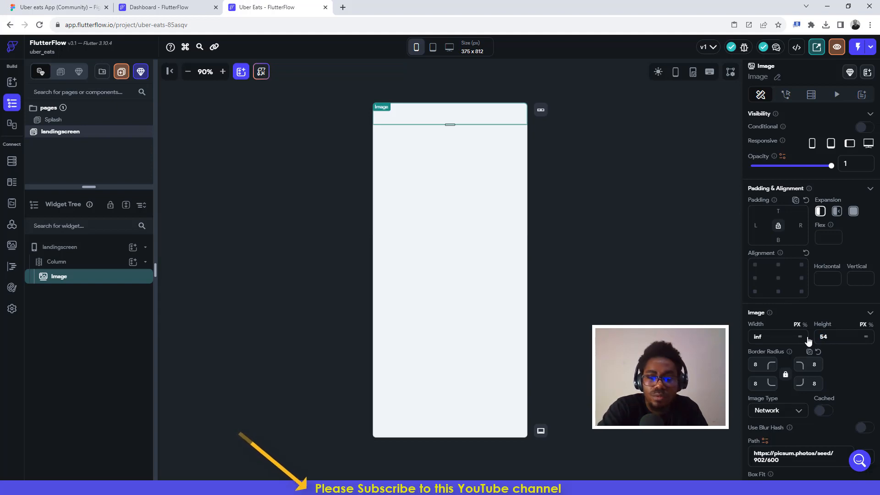
text(2)
Export the Landing Screen food photo from the Figma design as a PNG at 3x, previewing it first
click(46, 7)
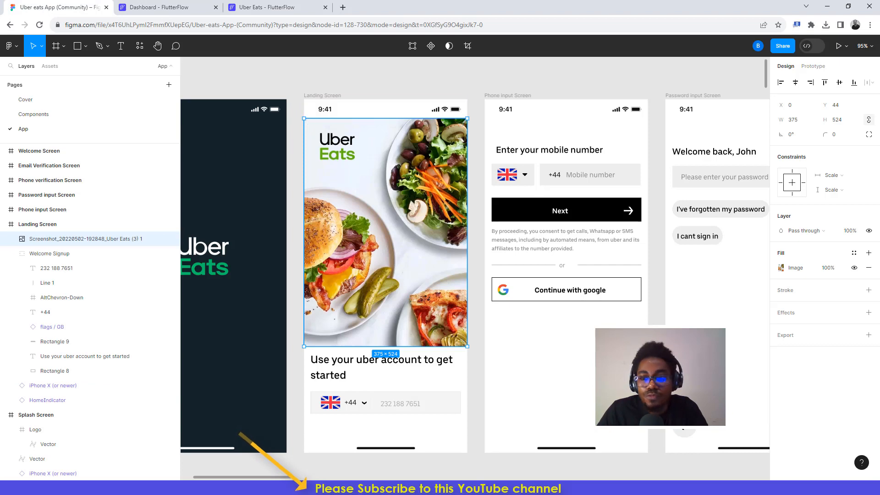
click(786, 337)
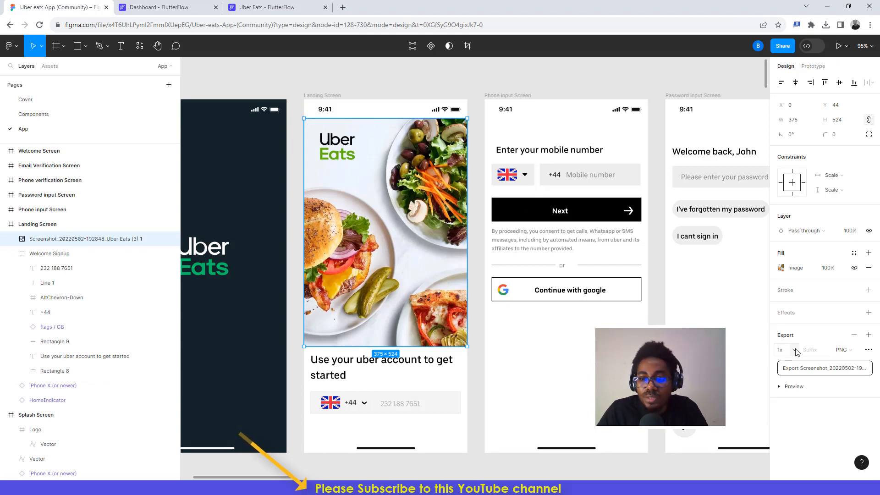
click(795, 351)
click(799, 384)
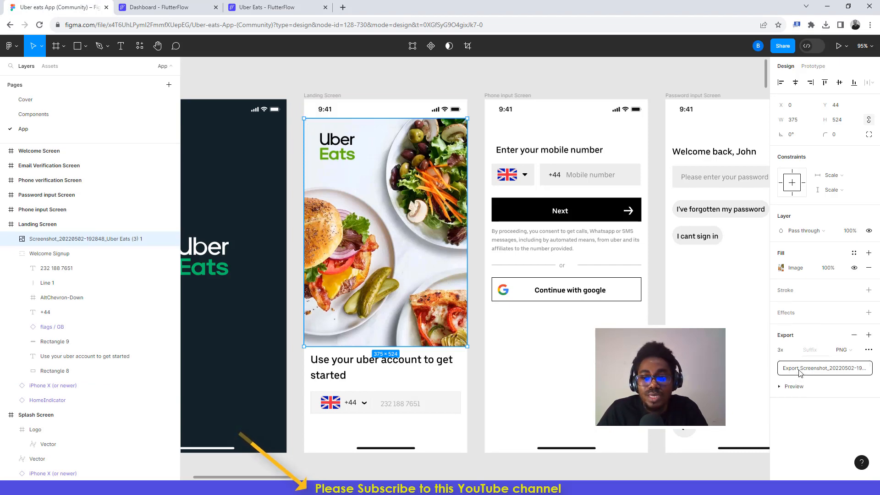
click(787, 389)
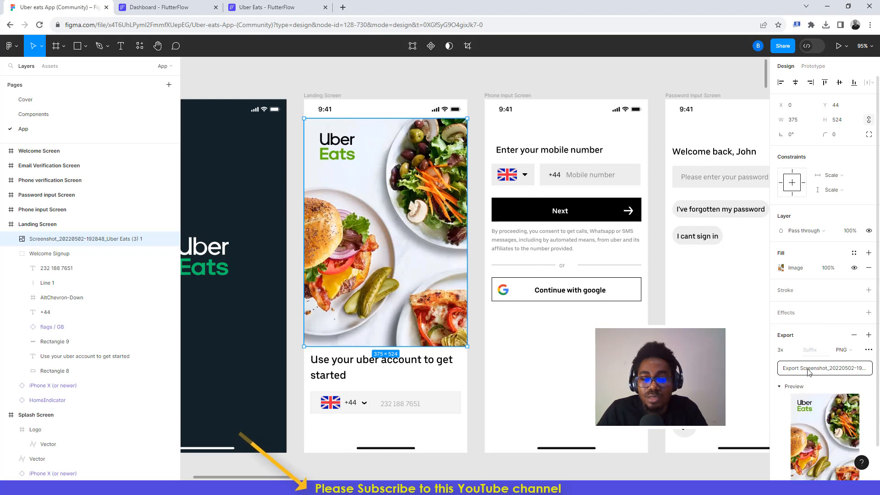
click(808, 372)
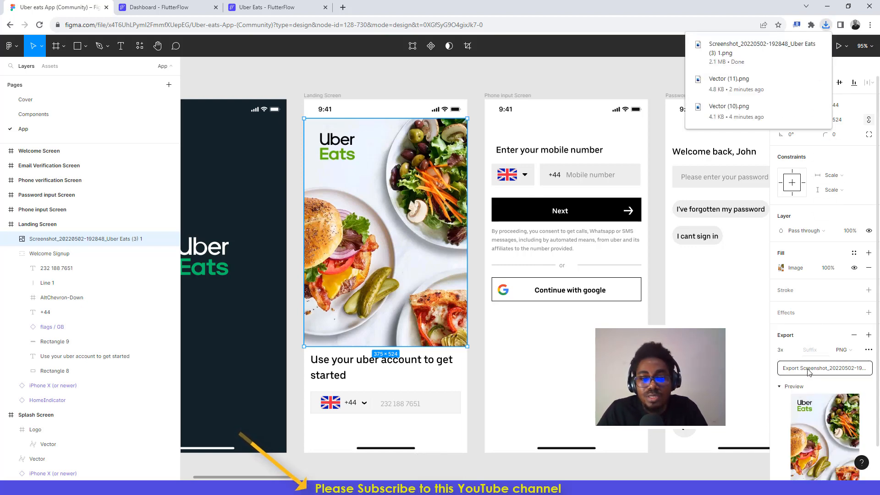
Clear the border radius on all corners of the Image widget in the FlutterFlow project
click(265, 6)
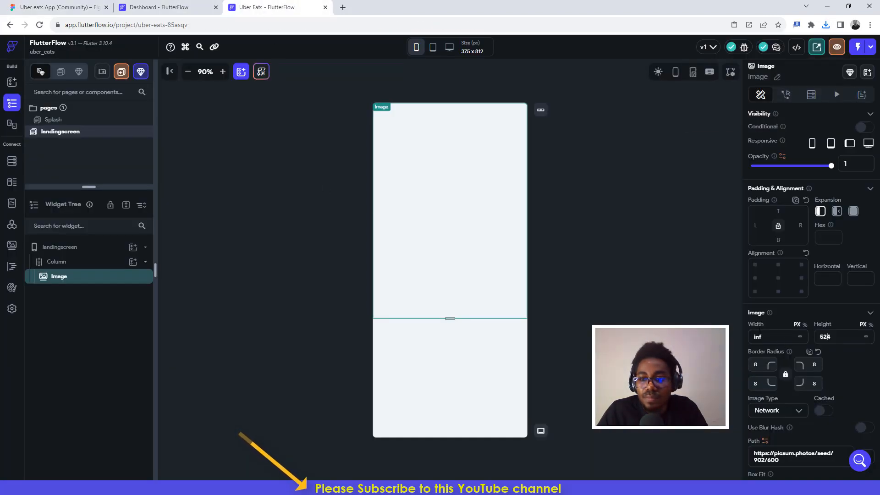
click(753, 365)
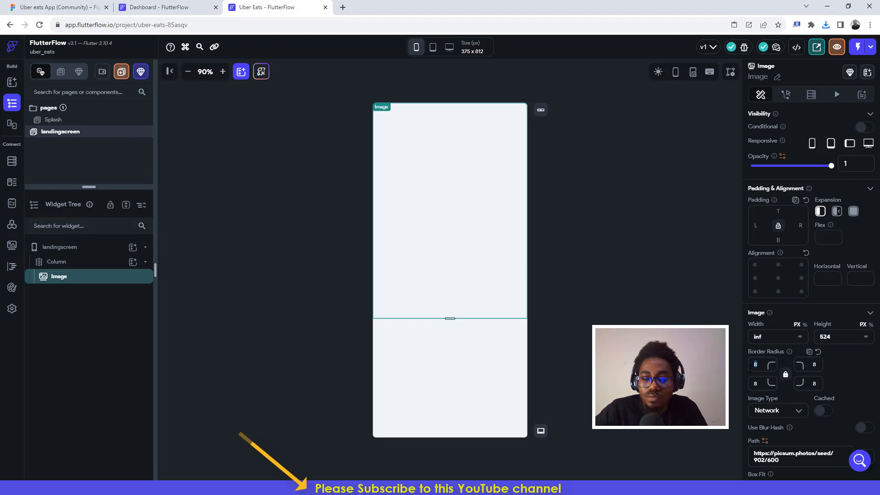
key(BackSpace)
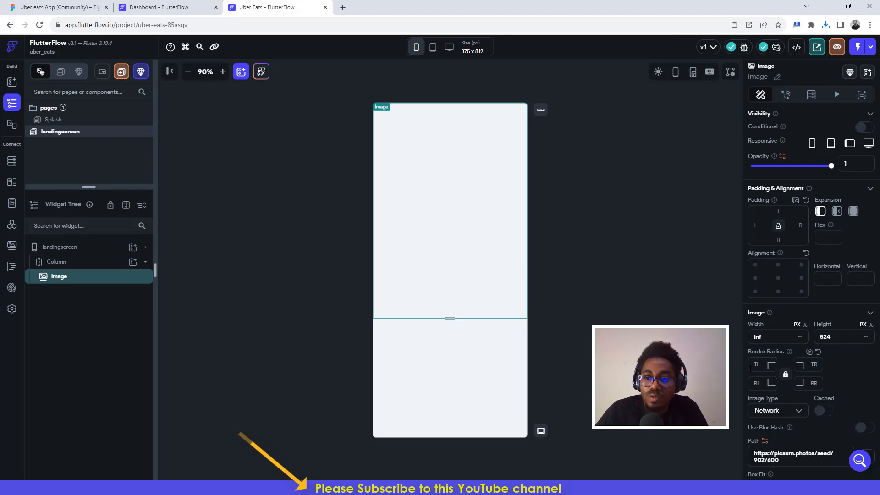
click(782, 413)
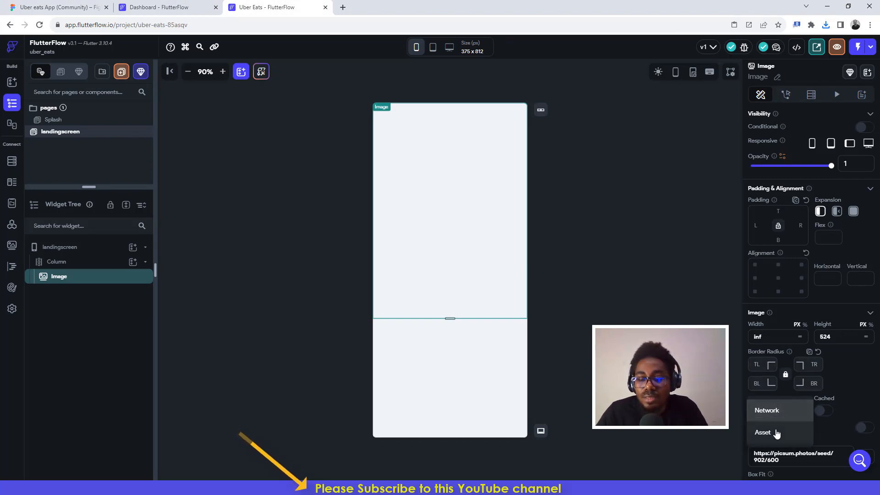
click(775, 434)
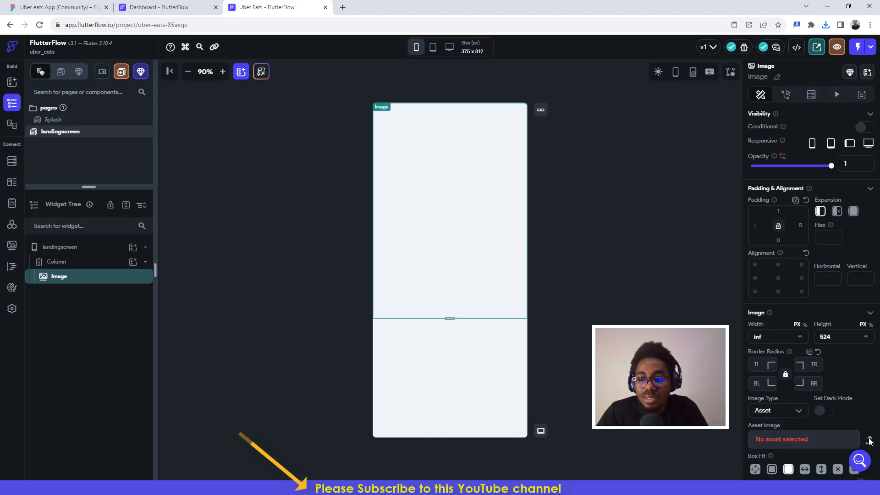
click(870, 441)
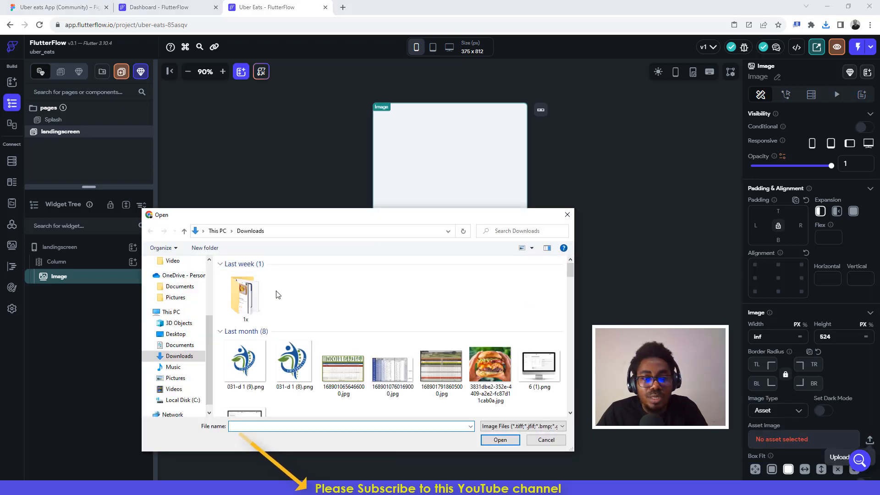
click(239, 295)
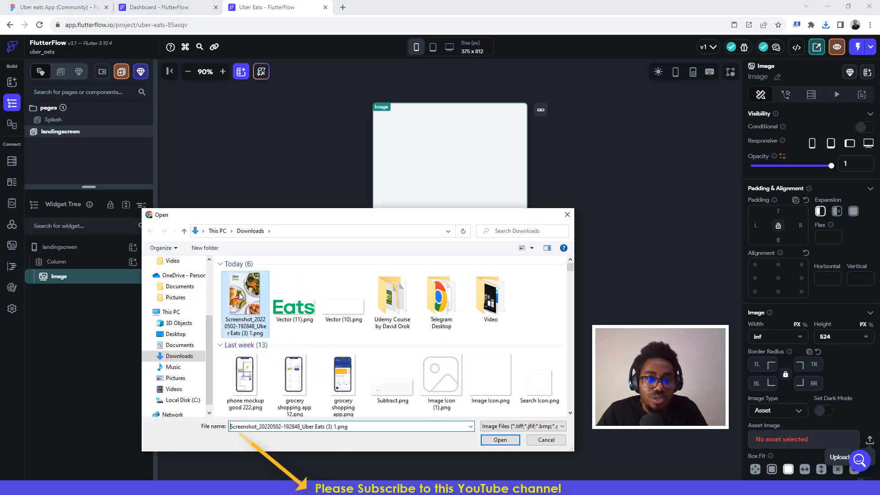
click(490, 440)
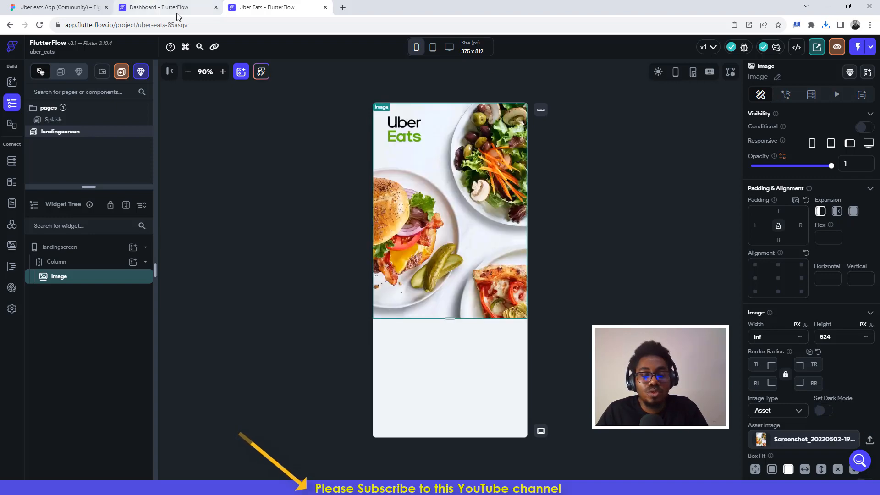
Select the heading "Use your uber account to get started" in the Figma Landing Screen and review its missing fonts
click(79, 3)
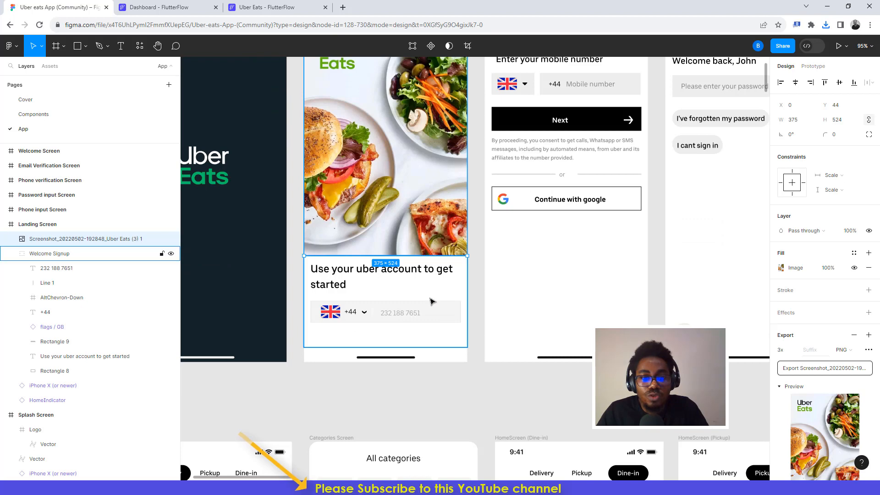
click(328, 272)
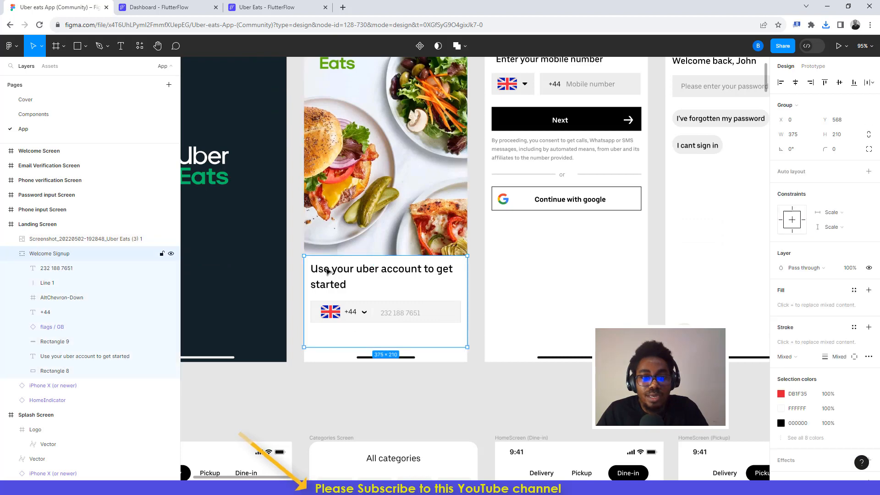
double_click(331, 271)
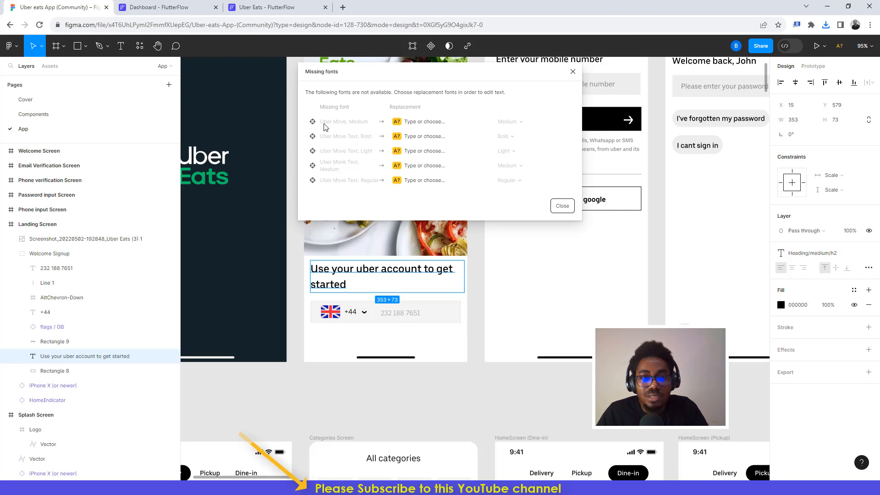
click(573, 73)
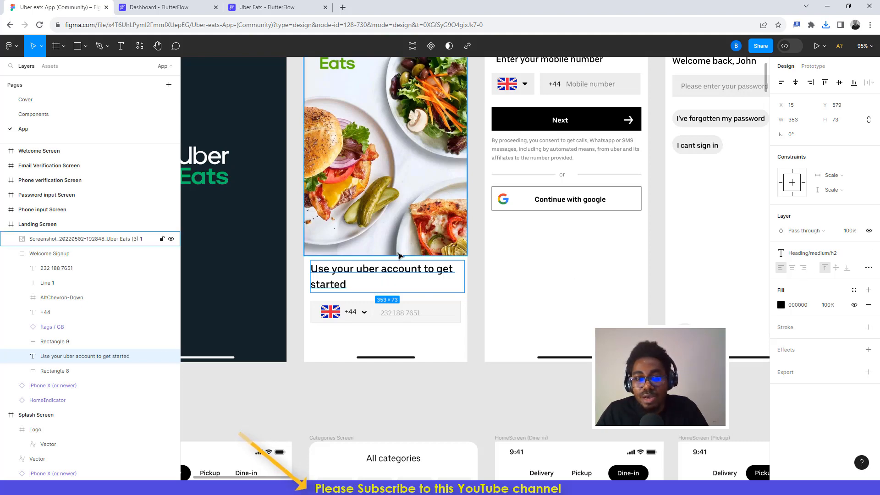
Switch the Figma file to Dev Mode and copy the selected heading's text content
click(813, 66)
click(786, 66)
click(800, 47)
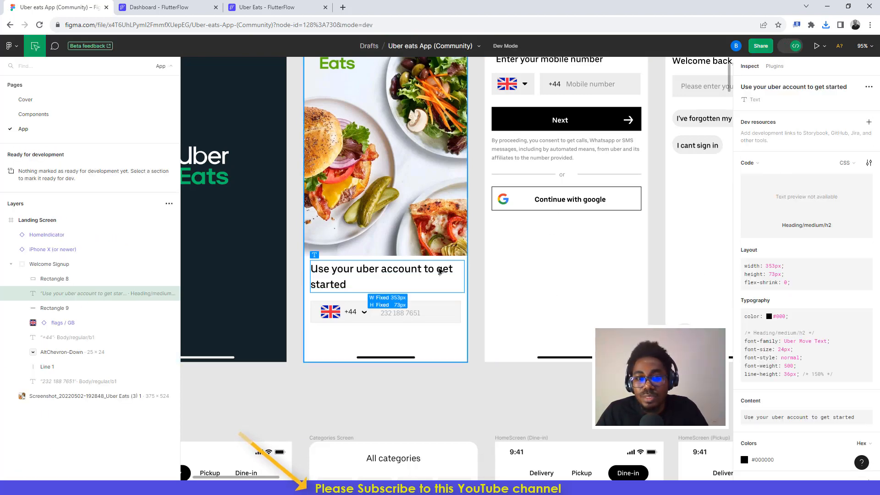
mouse_move(757, 420)
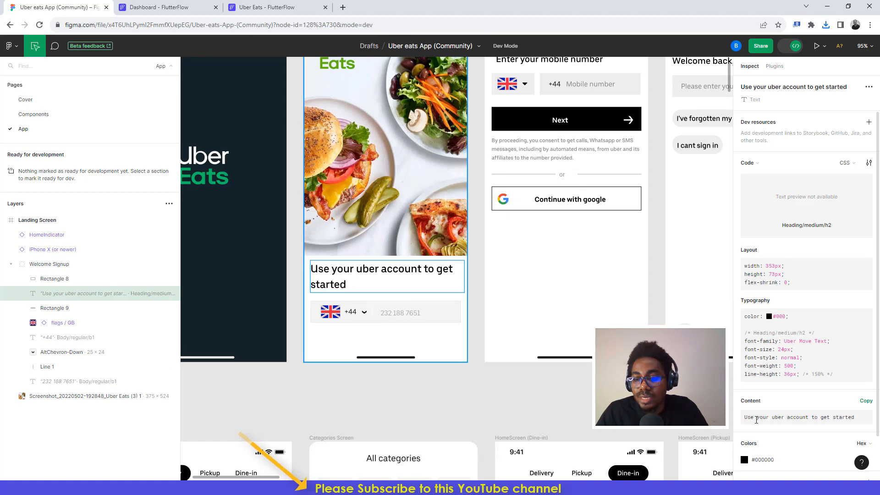
click(866, 402)
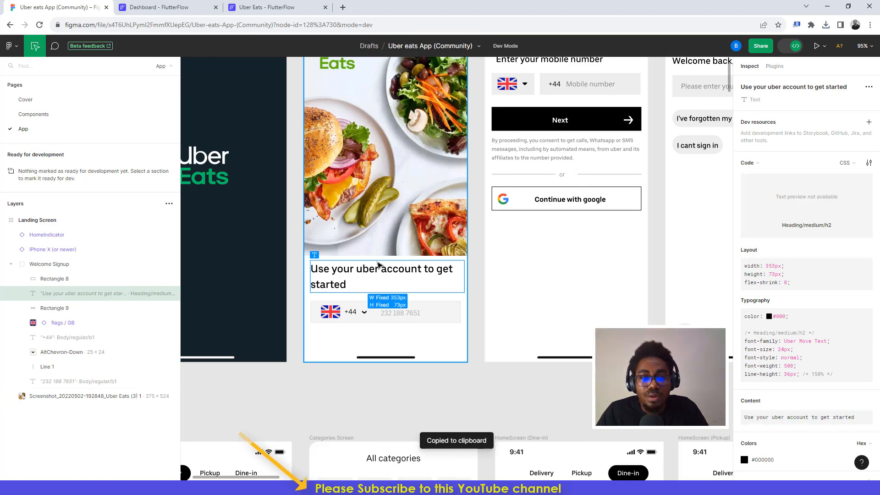
Switch to the FlutterFlow project and add a Row to the landingscreen Column, below the food image
mouse_move(803, 364)
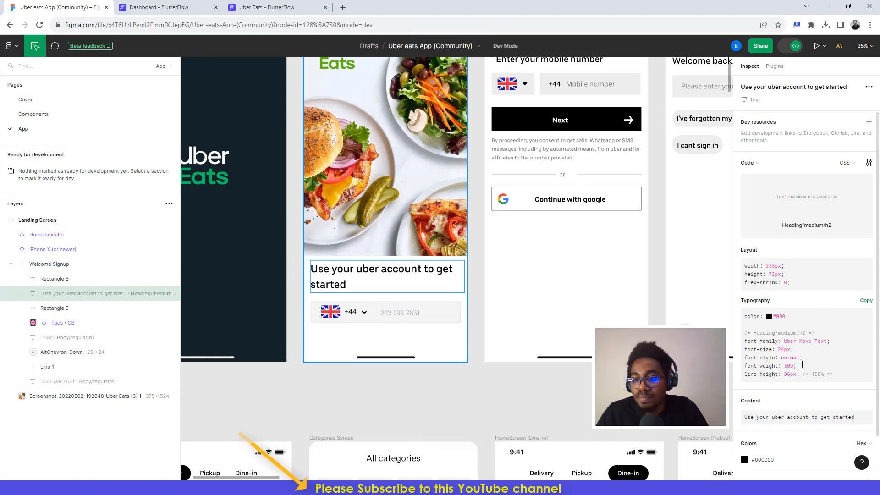
click(233, 4)
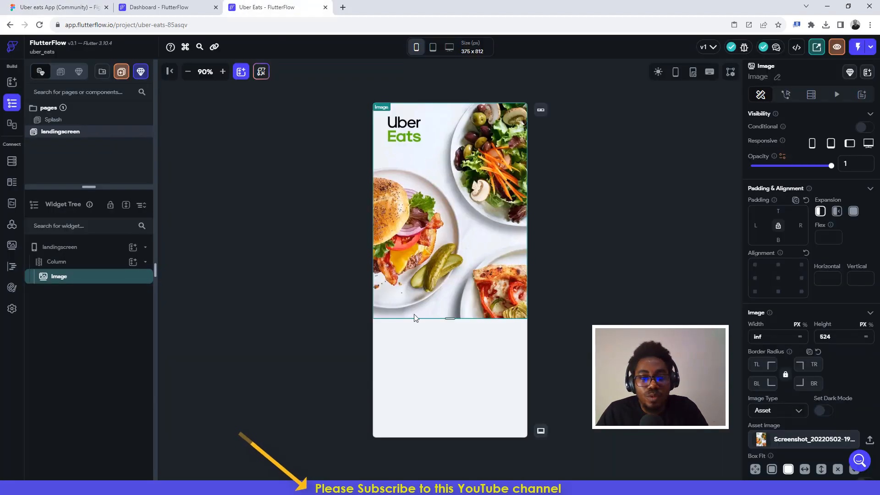
click(402, 338)
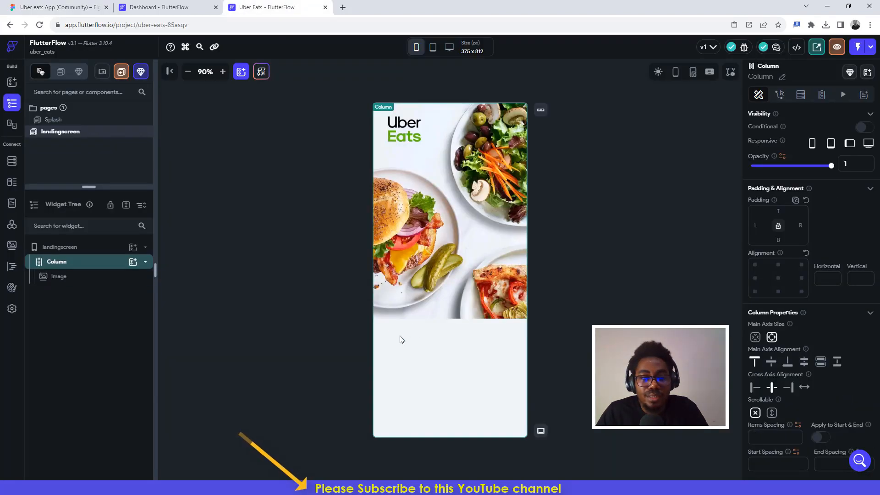
click(133, 264)
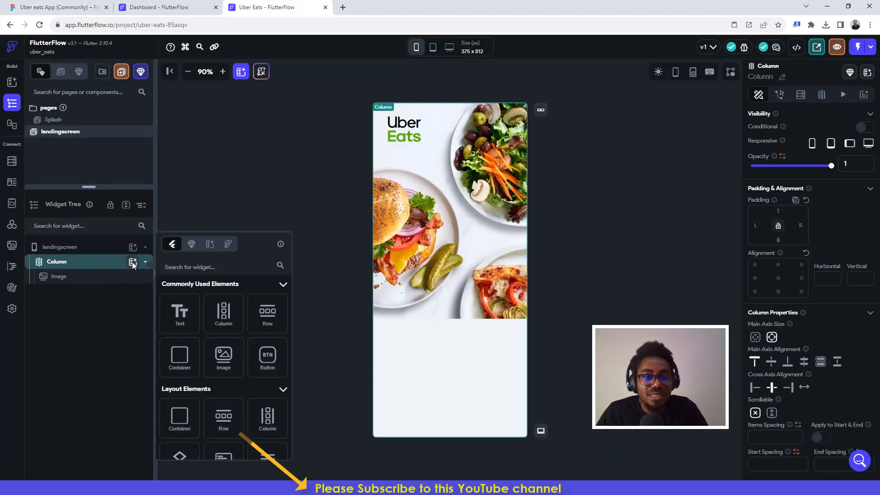
click(268, 312)
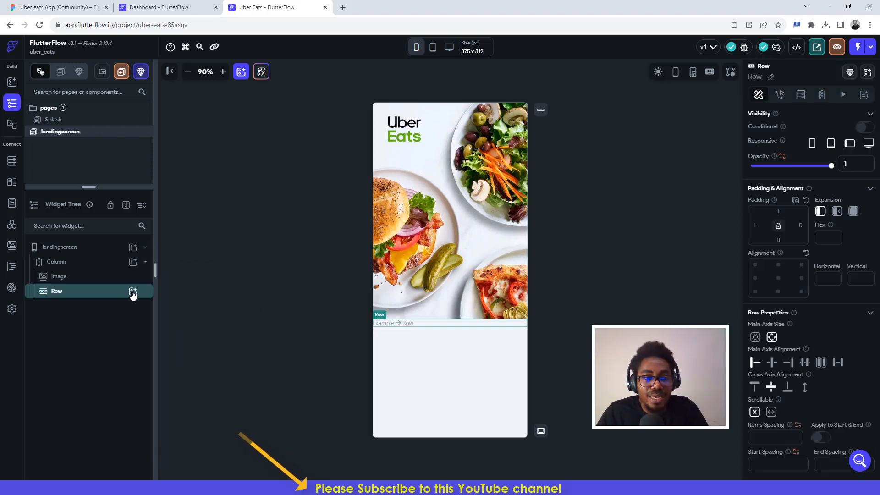
Add a Text widget inside the new Row and paste "Use your uber account to get started" as its text
click(133, 293)
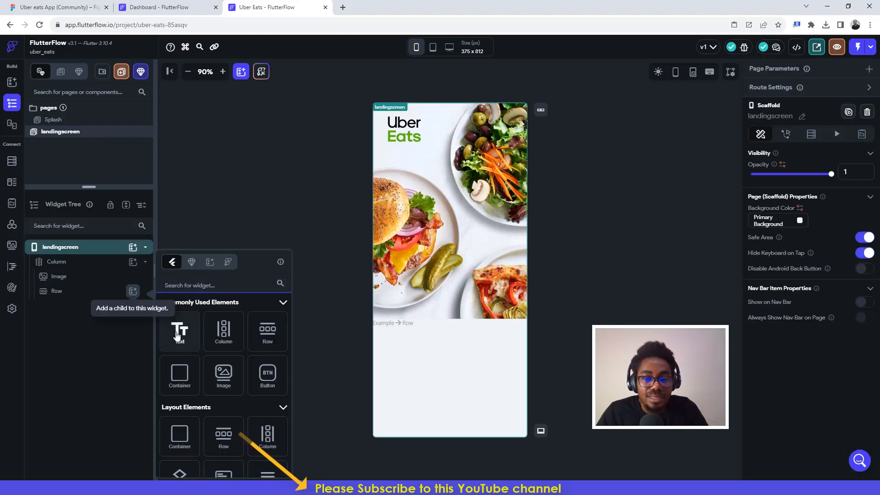
click(177, 335)
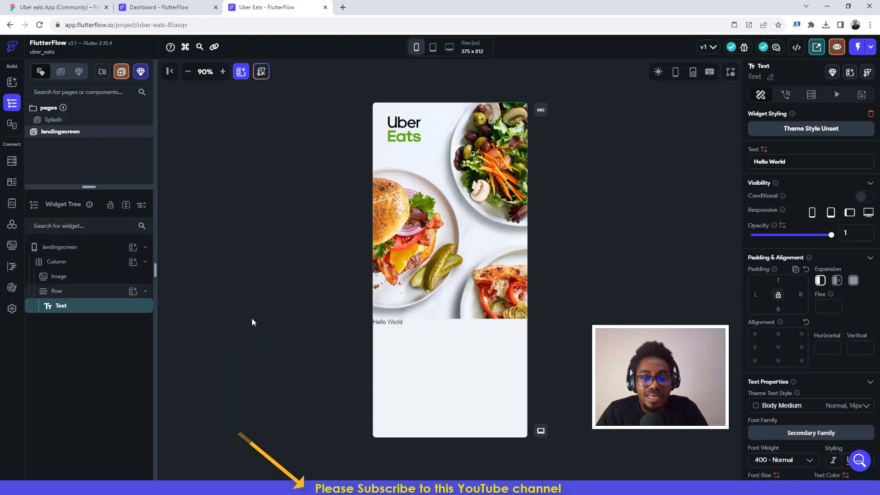
triple_click(771, 162)
key(ctrl+v)
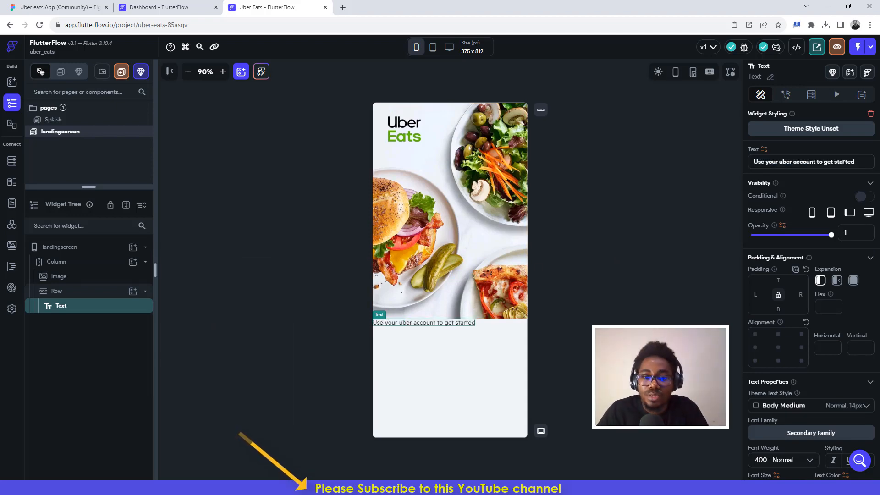
Check the heading's typography in Figma and match the Text widget with font weight 500 - Medium and font size 24
click(69, 6)
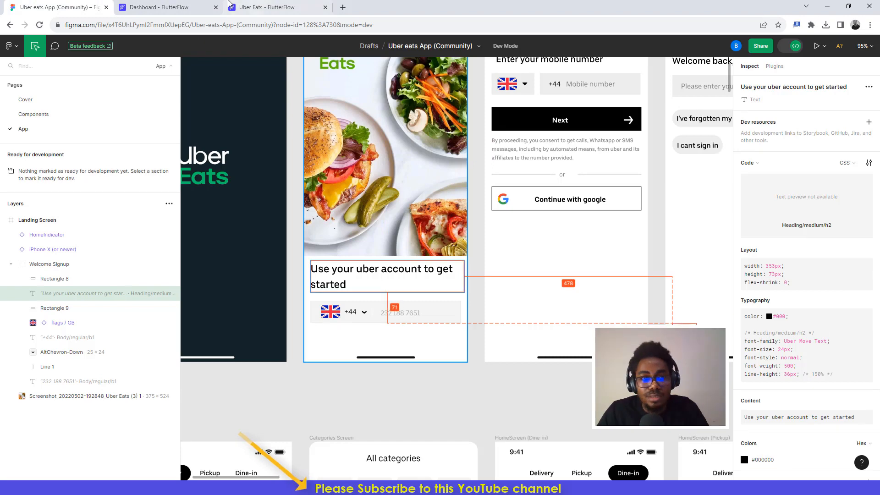
click(259, 4)
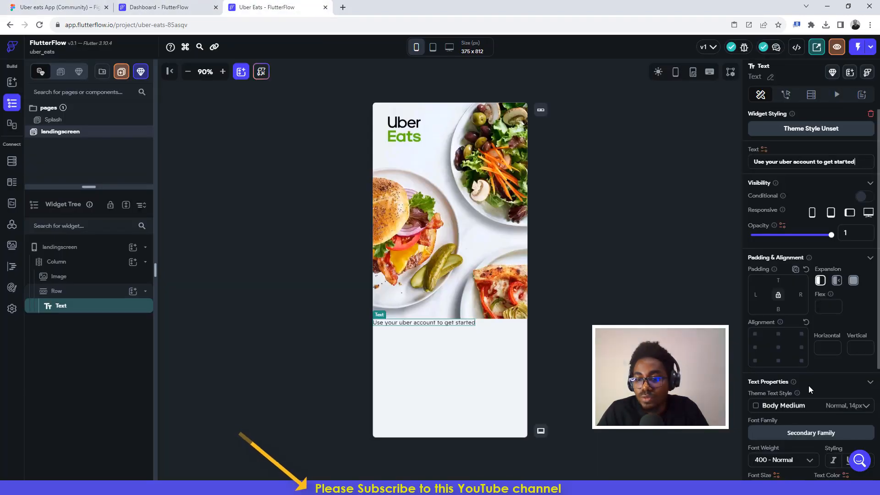
scroll(808, 386, down, 4)
click(781, 302)
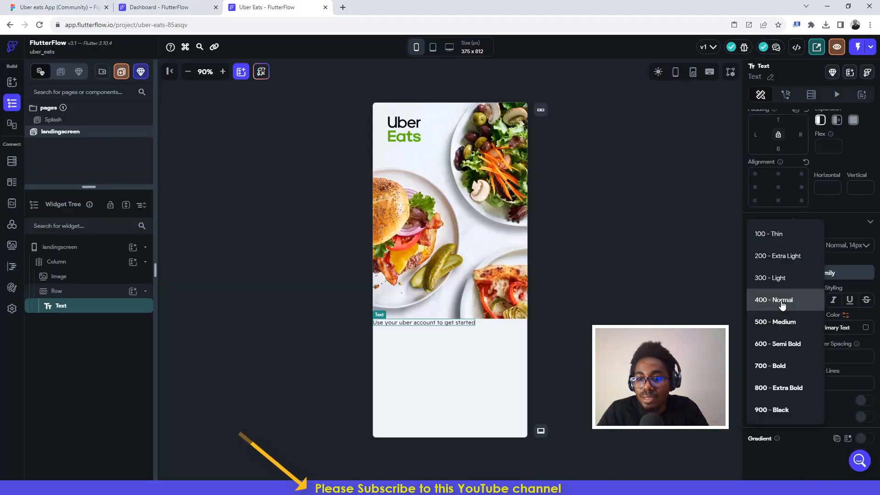
click(773, 323)
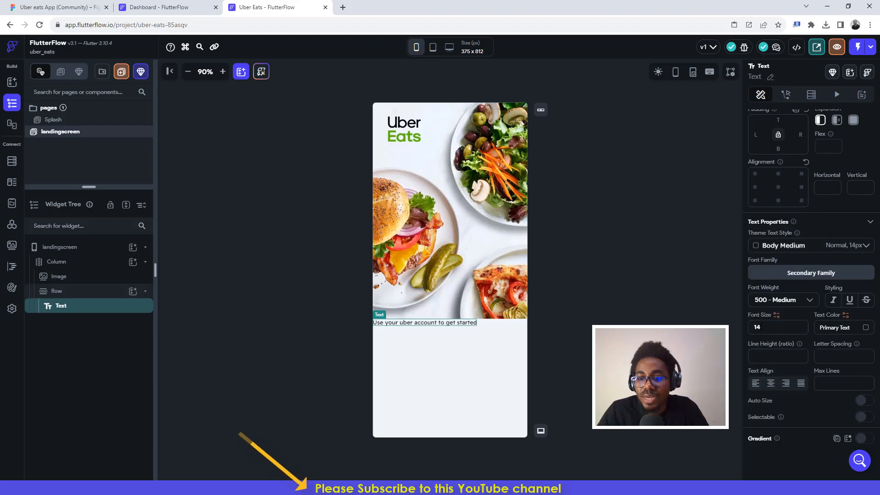
text(24)
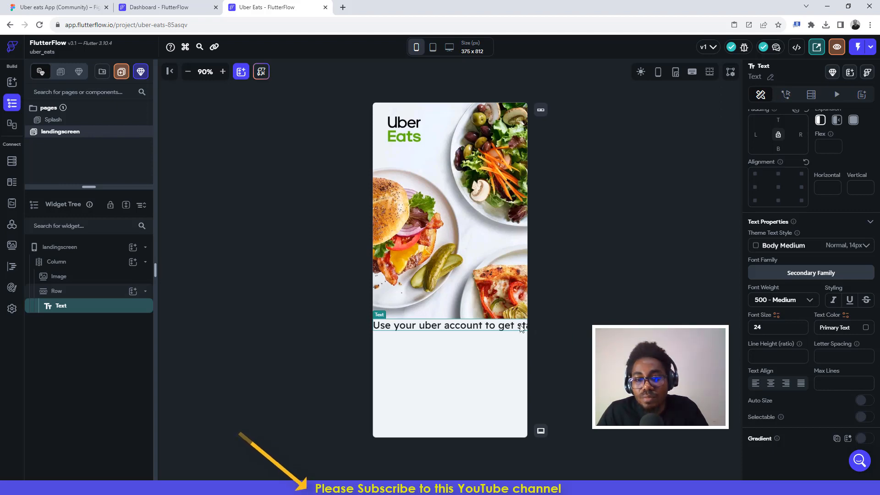
Compare the heading with the Figma design, giving the Text widget 15 left padding and Flexible expansion
click(60, 7)
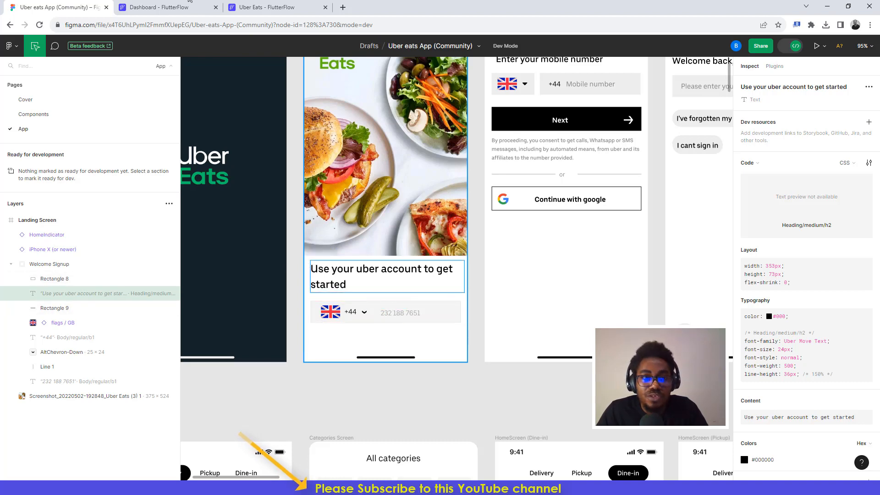
click(266, 7)
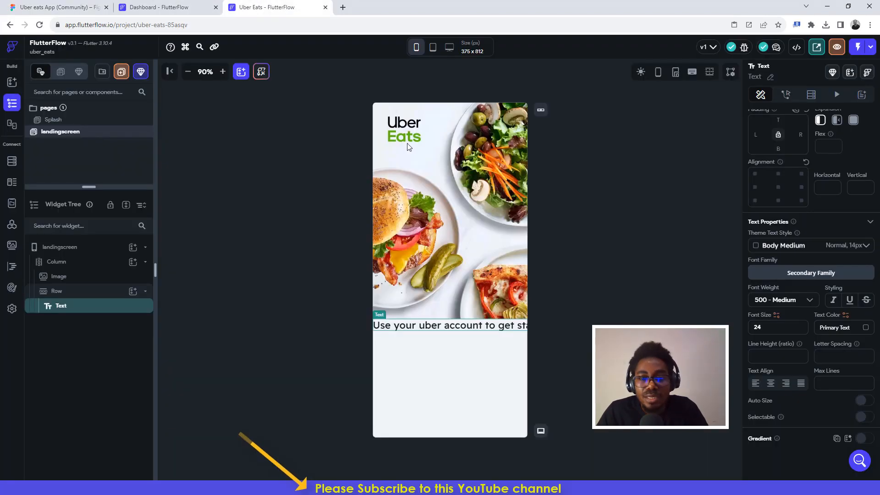
click(756, 135)
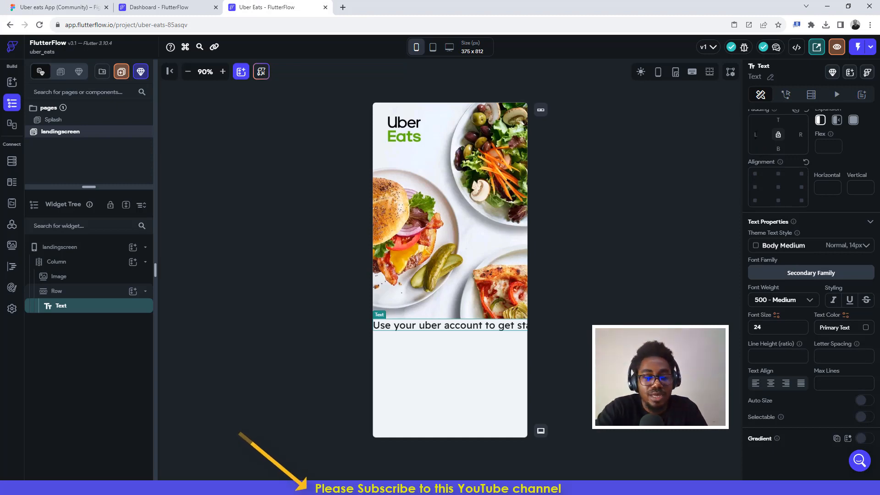
text(15)
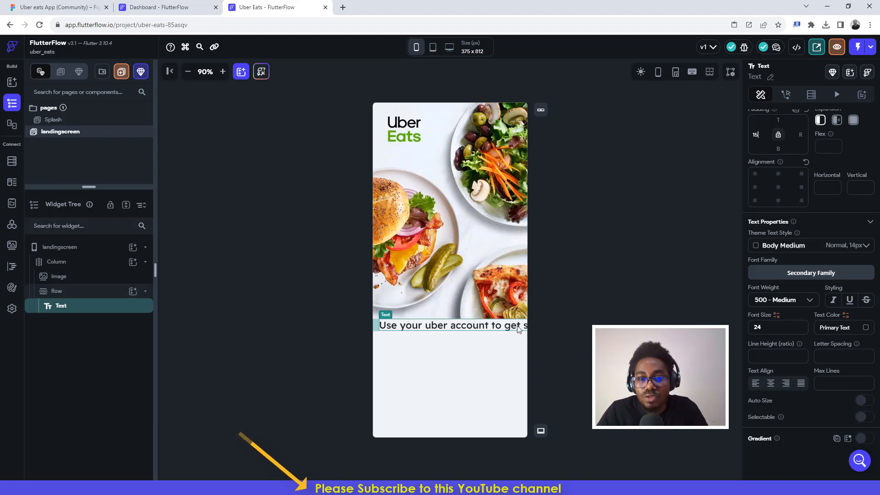
scroll(838, 136, up, 2)
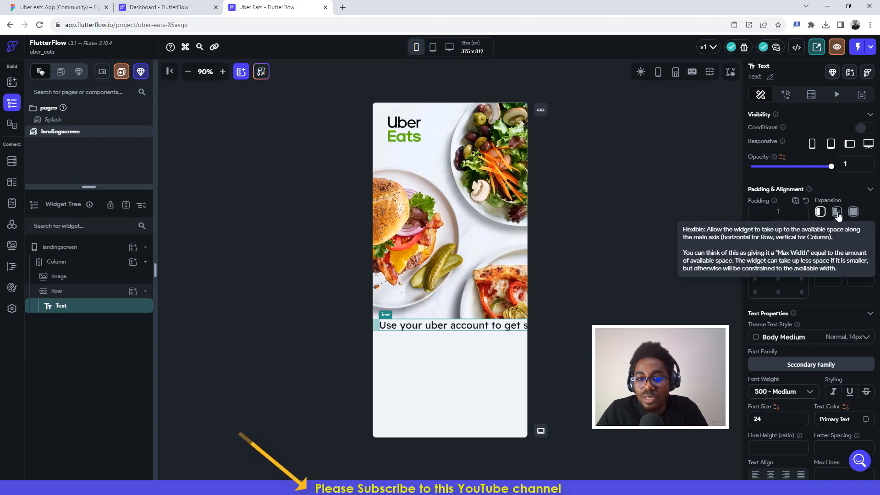
click(837, 212)
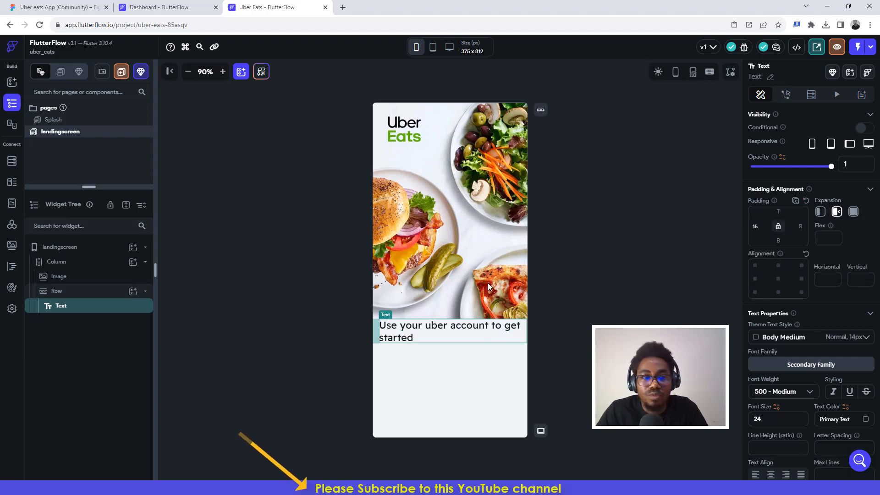
Check the heading's spacing in Figma and set the top padding of the Row around the heading text to 11
click(32, 7)
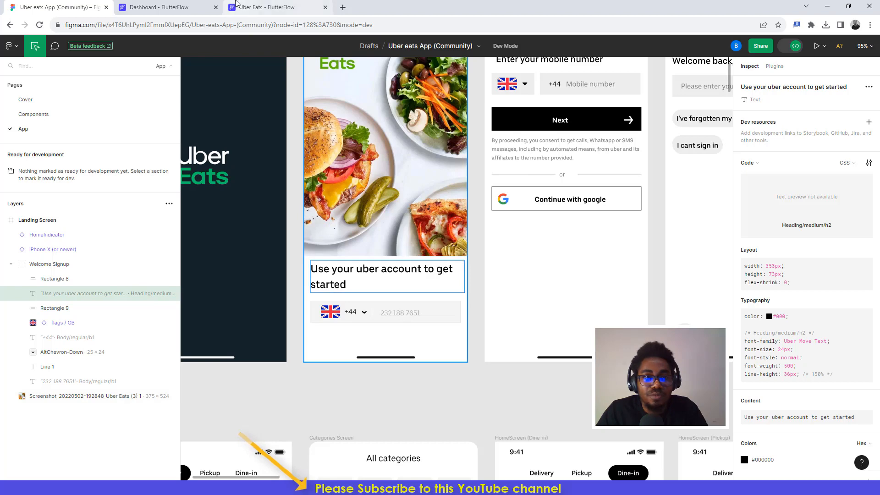
click(263, 8)
click(378, 336)
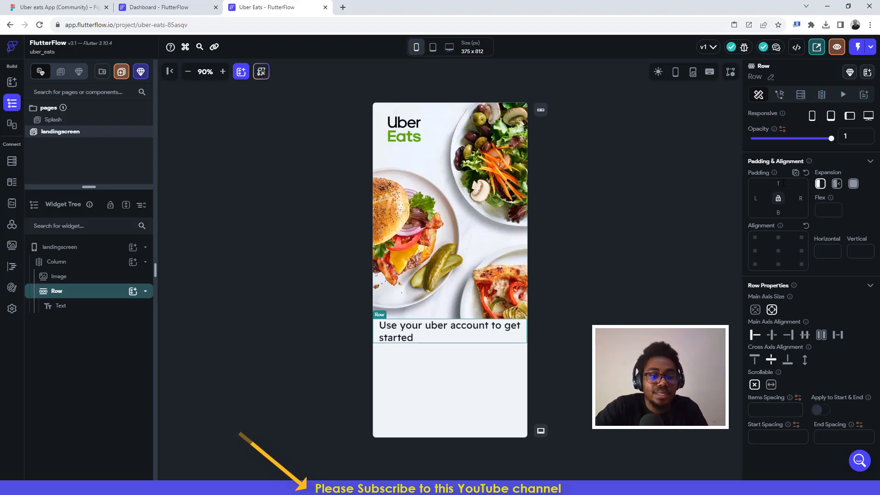
text(11)
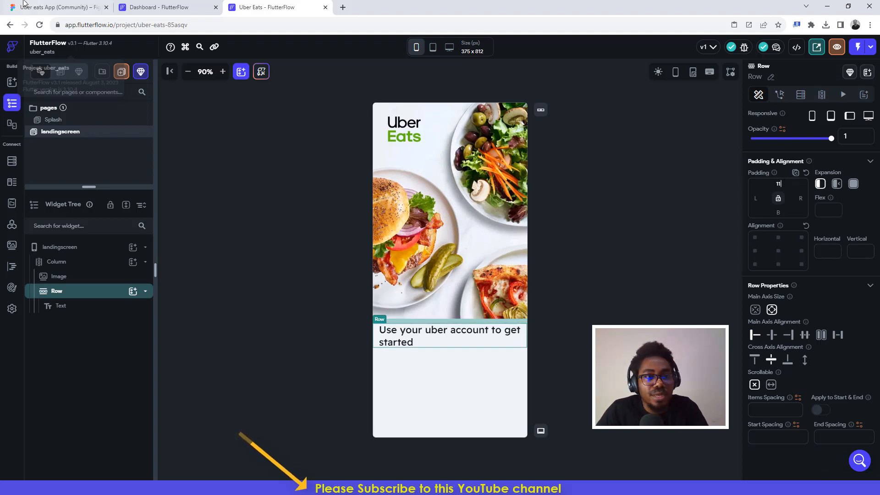
Inspect Rectangle 9 behind the phone number field in the Figma Landing Screen and copy its border color #E6E6E6
click(36, 7)
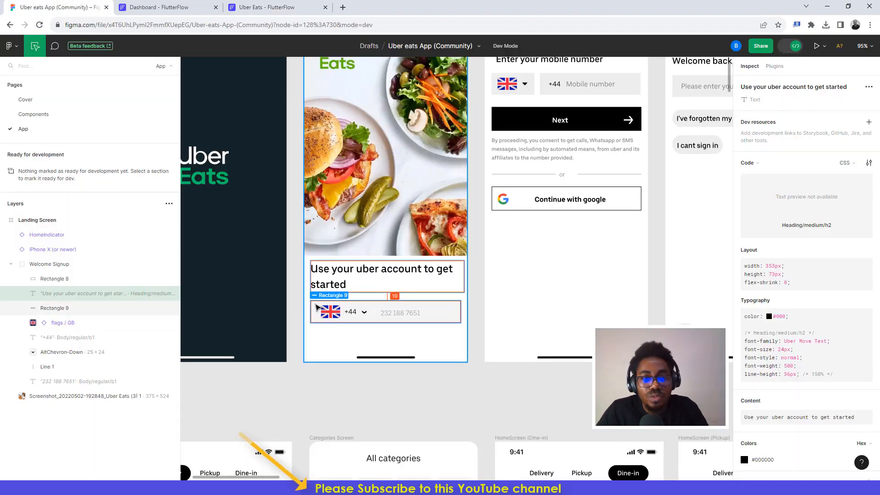
click(316, 308)
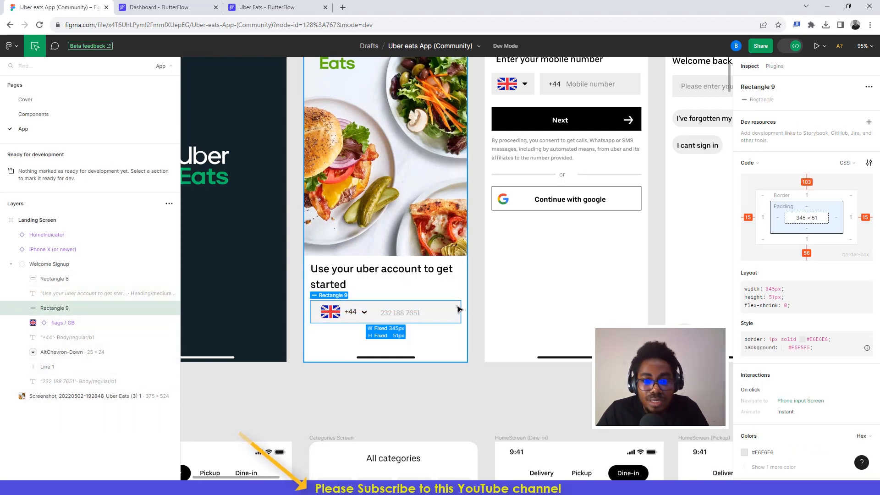
click(769, 453)
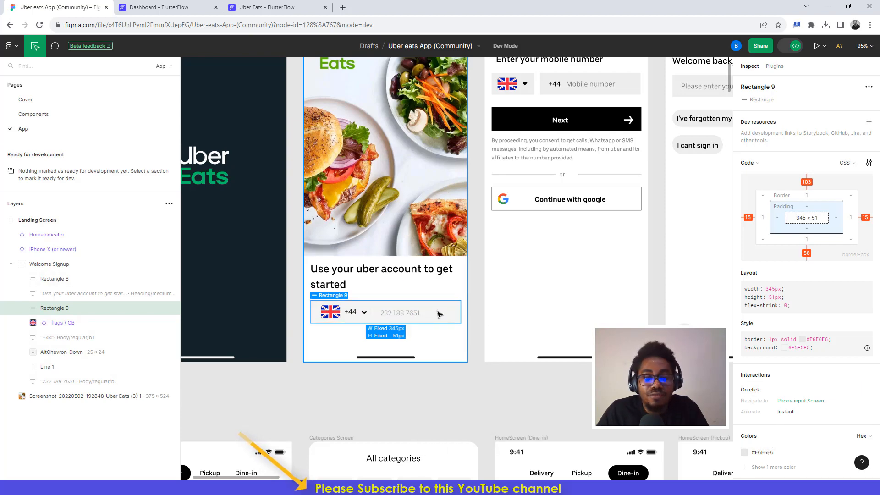
Return to the FlutterFlow project and add a Container to the landingscreen Column, below the heading Row
key(ctrl+3)
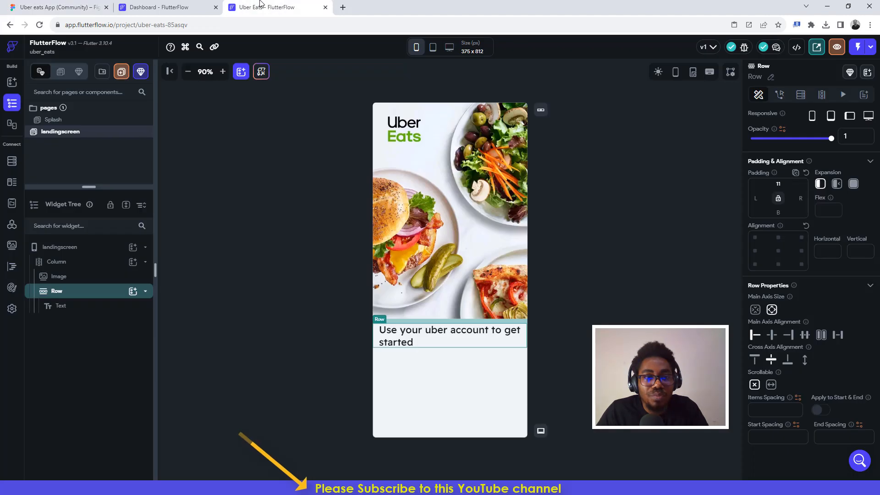
click(436, 368)
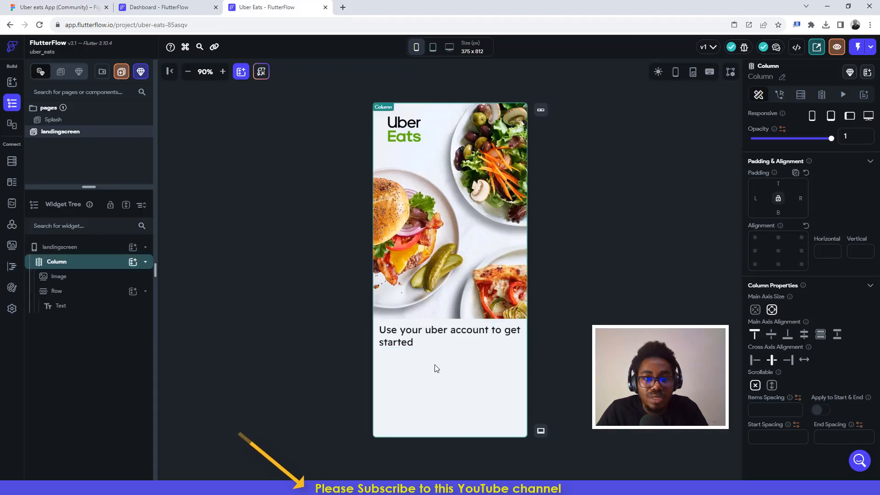
click(133, 262)
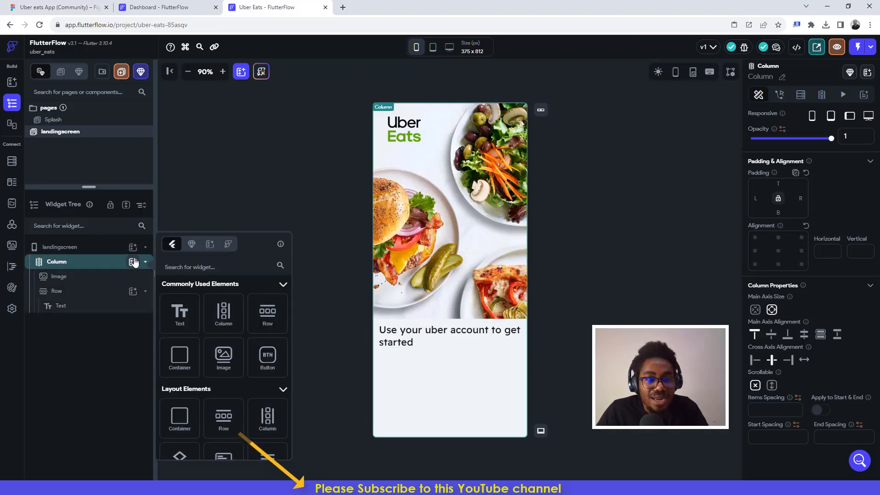
click(180, 358)
Size the Container to 51 px high and infinite width, matching the Figma rectangle, with left and right padding of 15
click(38, 4)
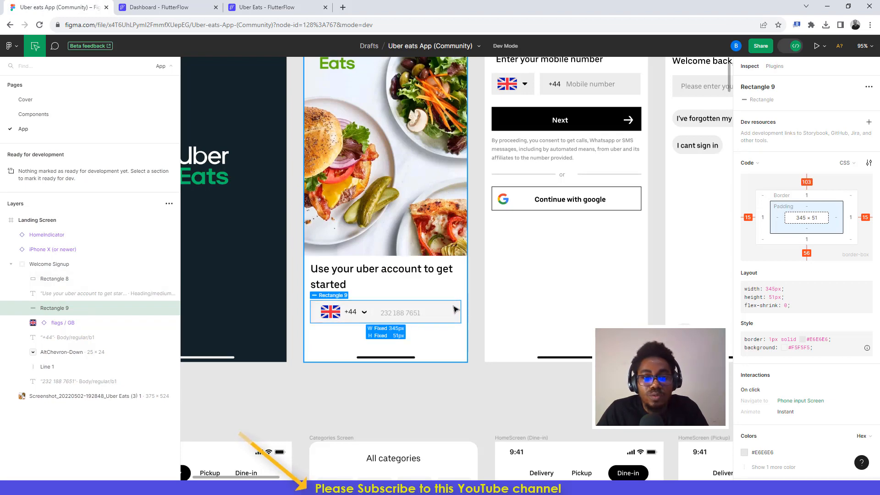
click(257, 8)
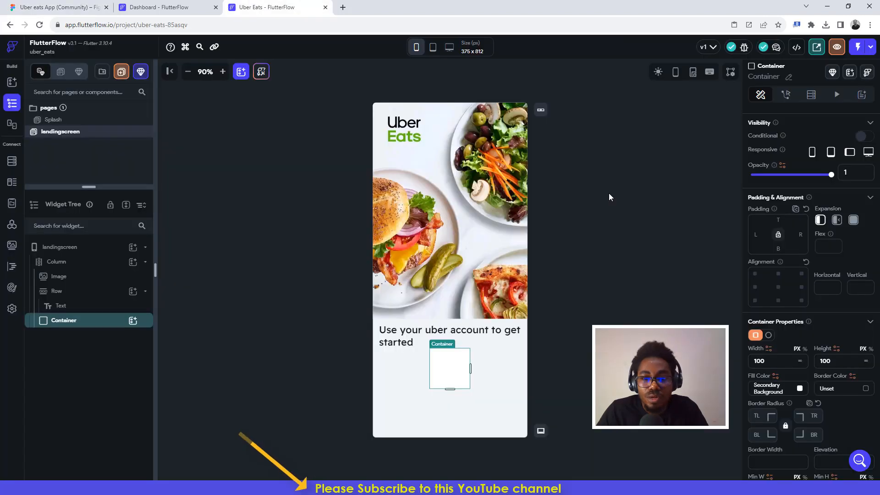
double_click(832, 363)
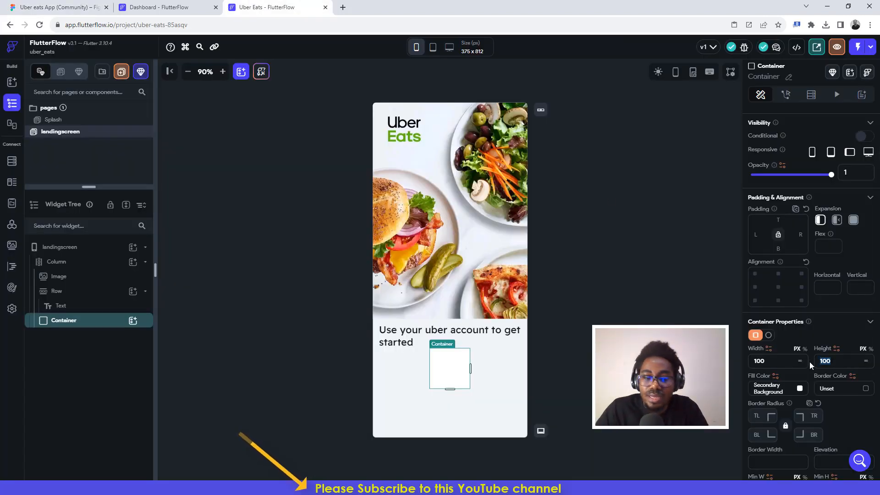
text(51)
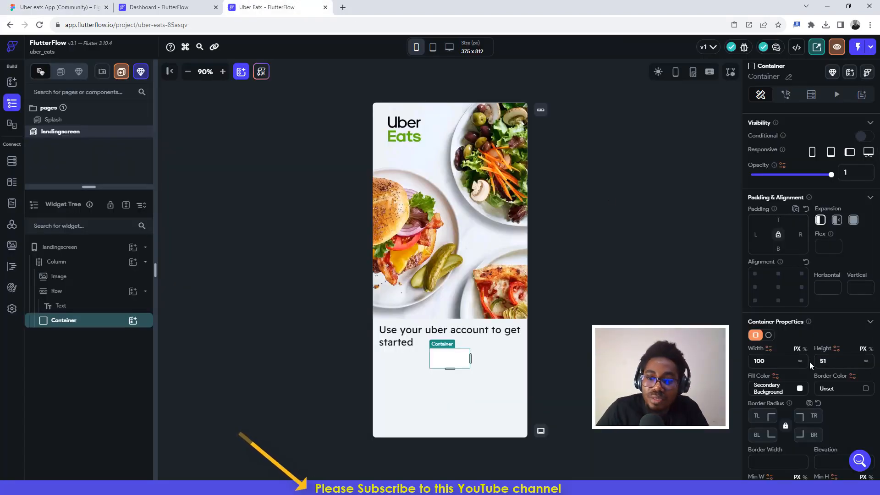
click(800, 362)
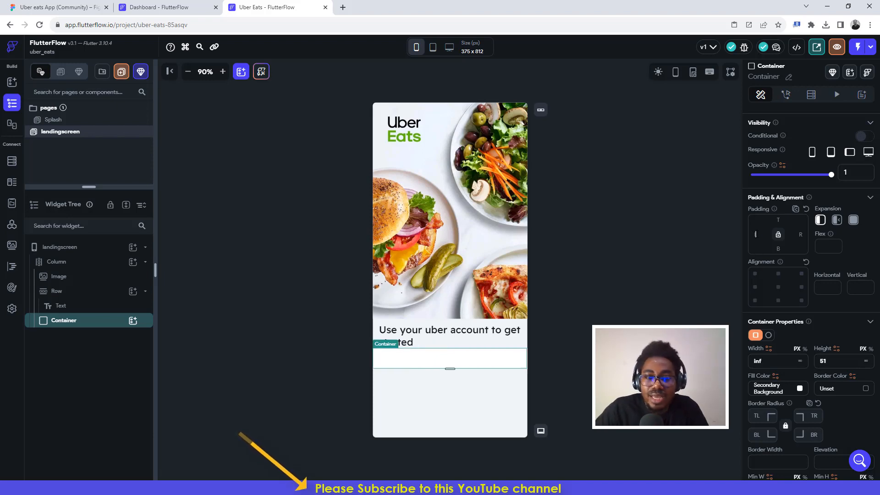
text(15)
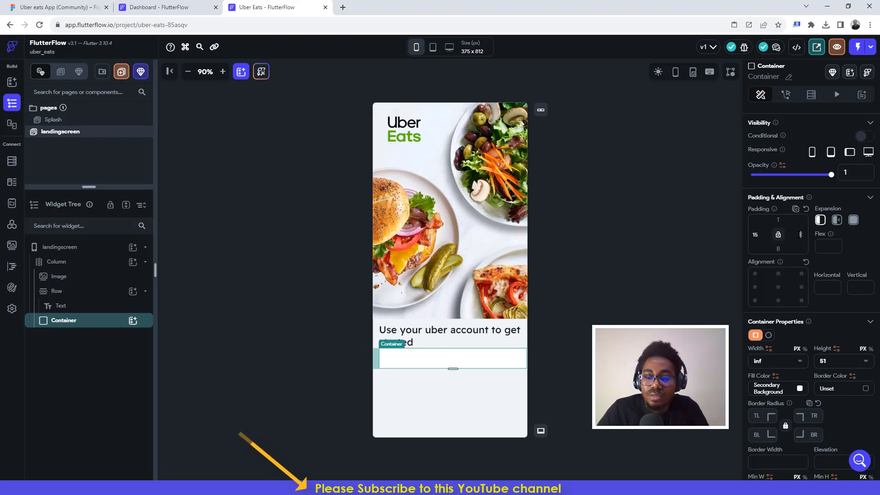
text(15)
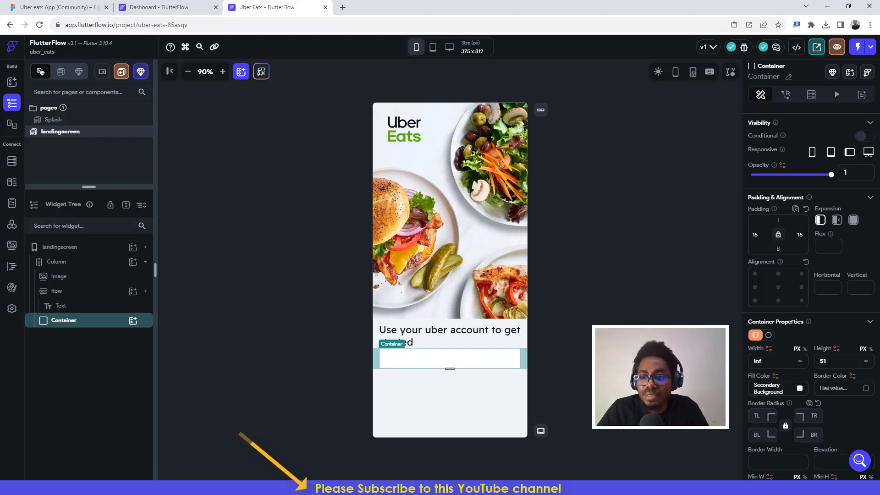
Set the fill color of the new Container below the heading to #E6E6E6
click(788, 389)
key(ctrl+v)
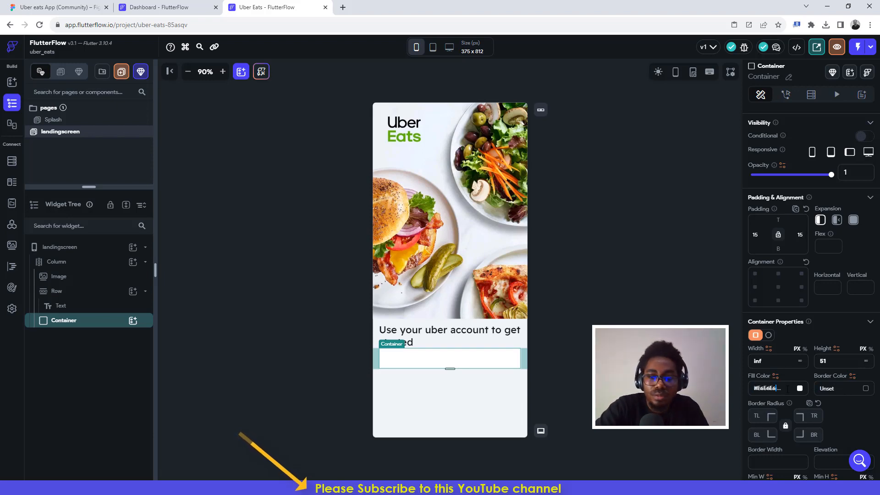
key(Return)
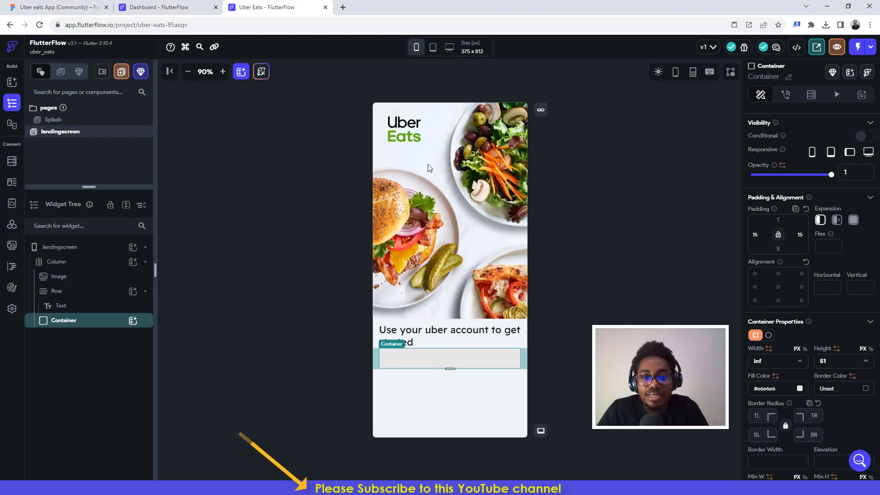
Preview the landingscreen page at iPhone 13 Pro Max size, return to iPhone 13 mini and reselect the Container
click(417, 47)
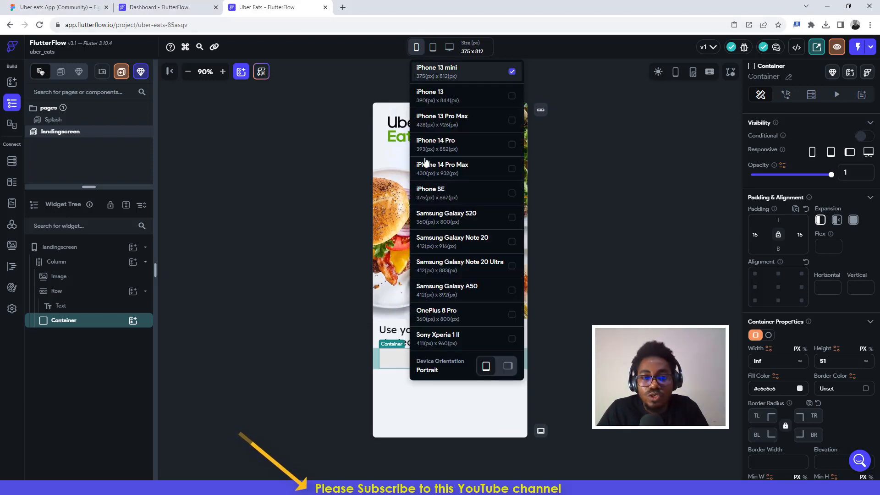
click(427, 120)
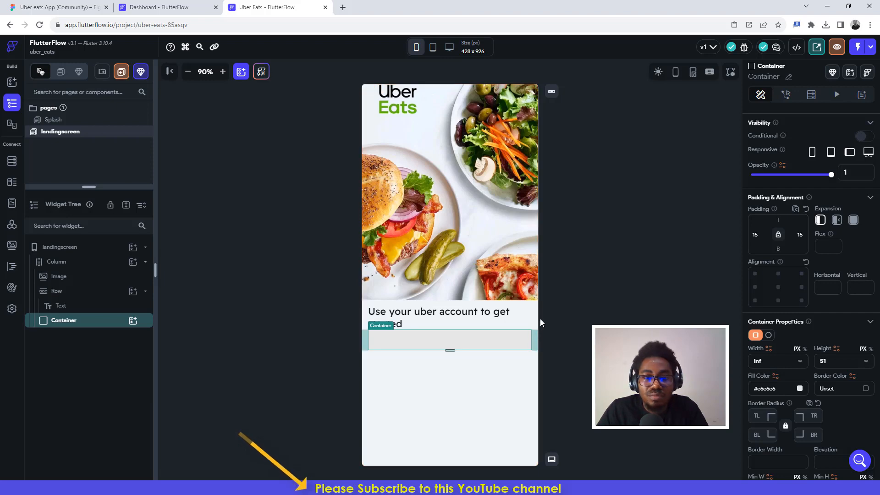
click(432, 150)
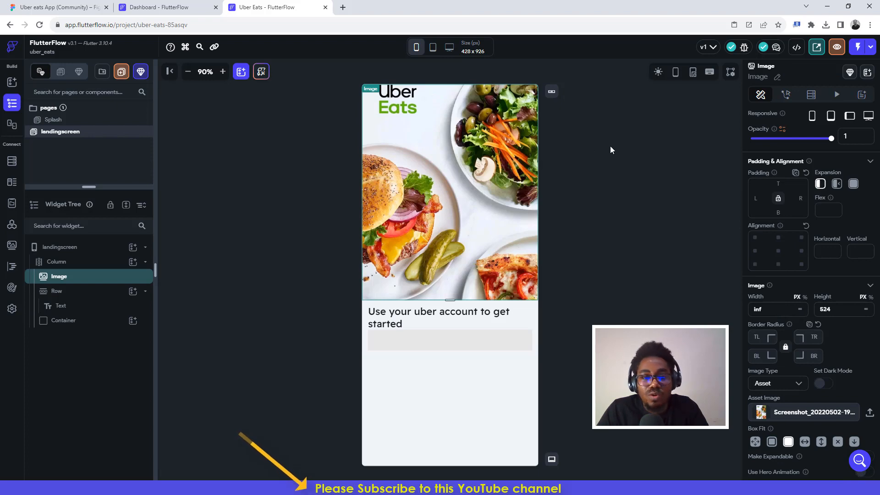
click(417, 47)
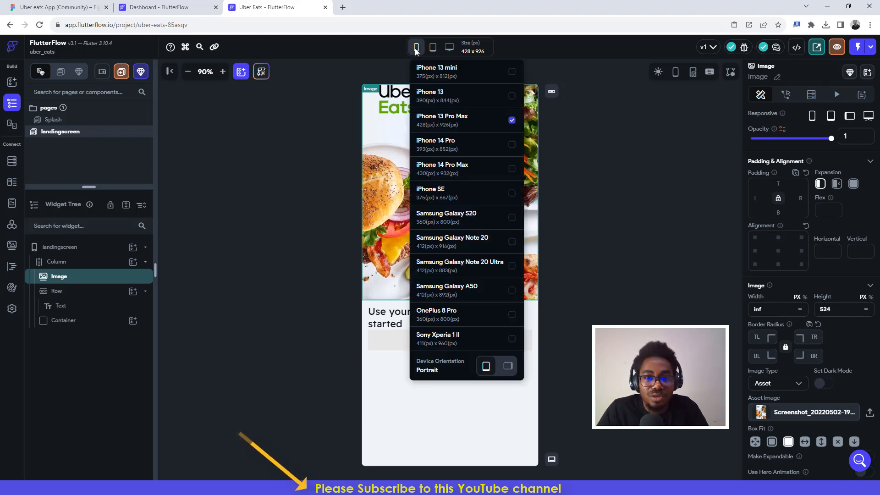
click(431, 77)
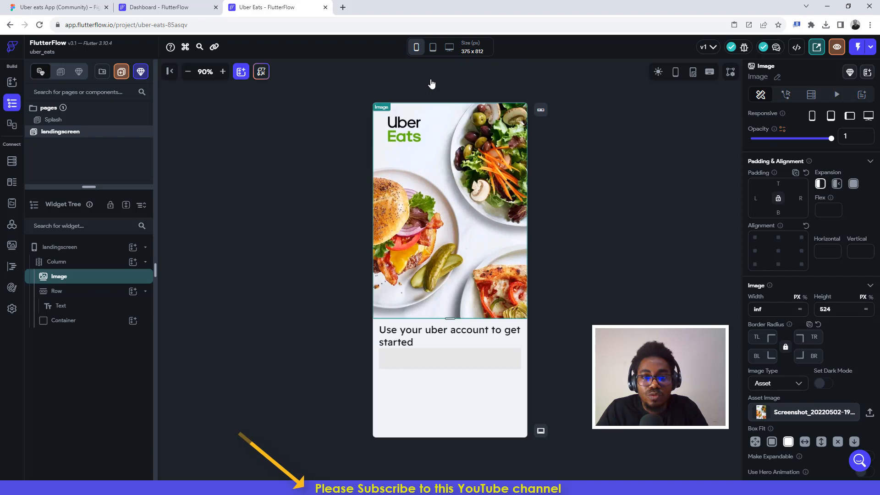
click(429, 363)
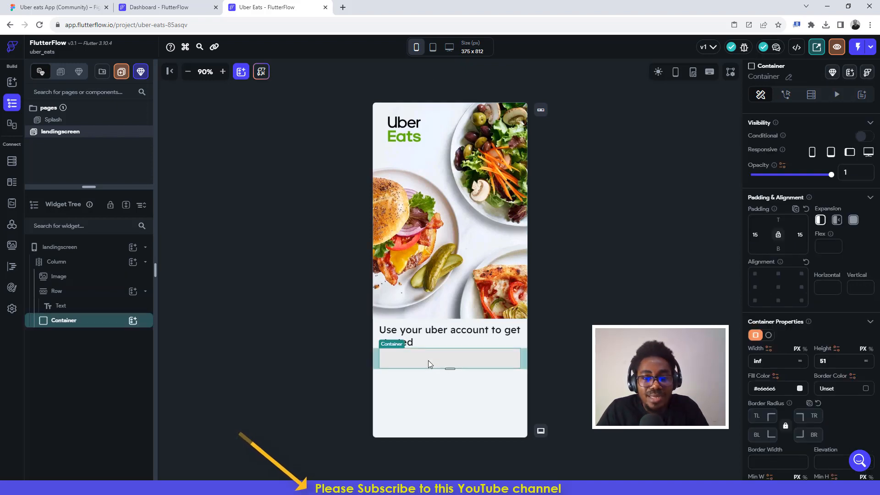
Switch to Figma and inspect the size and spacing of the flags / GB icon in the phone number field
click(55, 7)
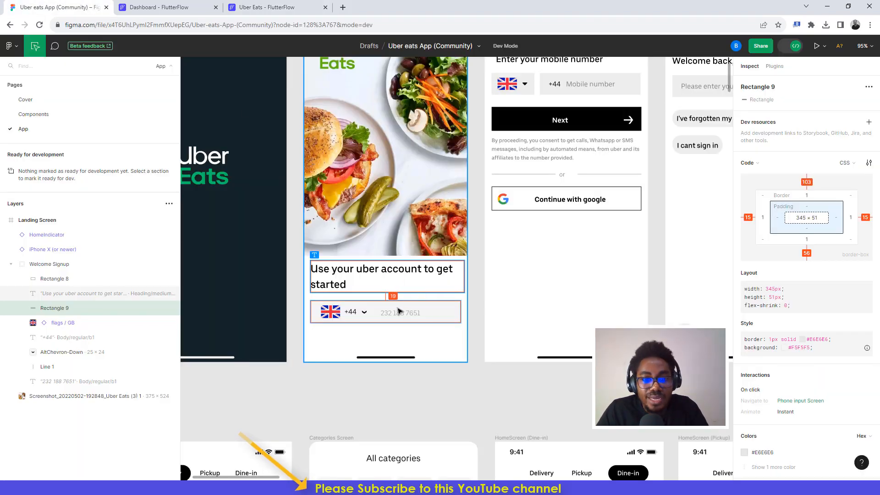
click(327, 311)
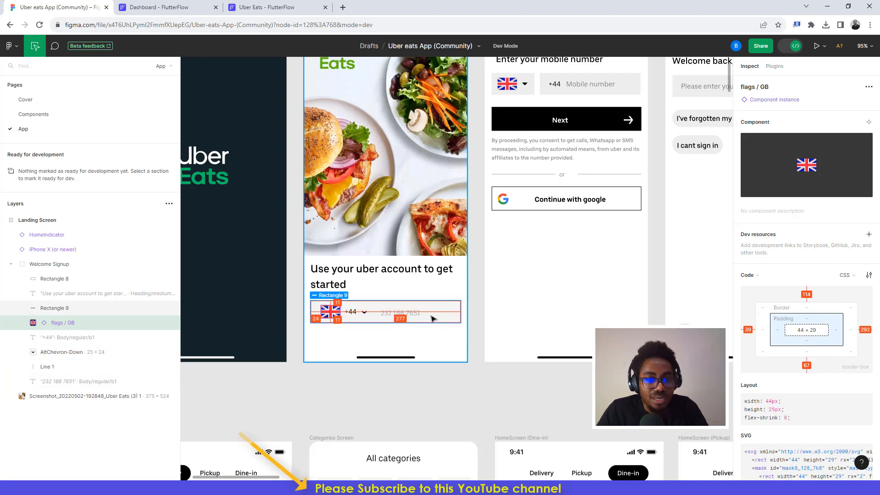
click(263, 6)
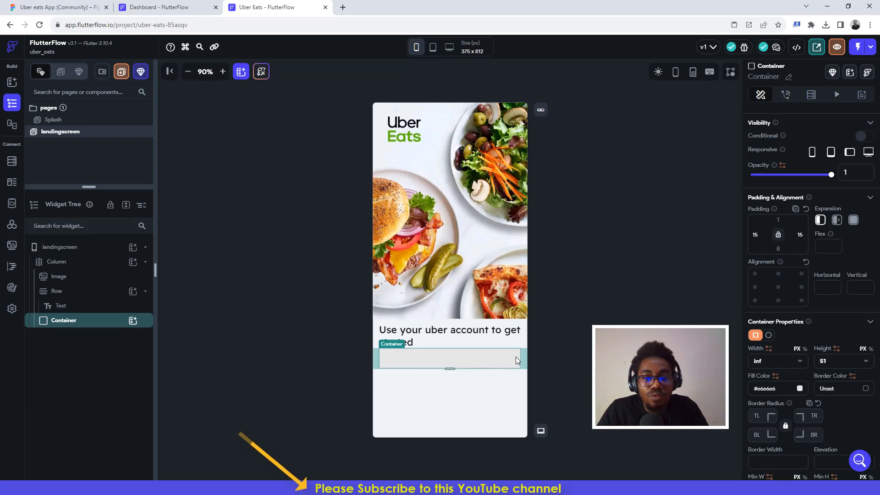
click(55, 7)
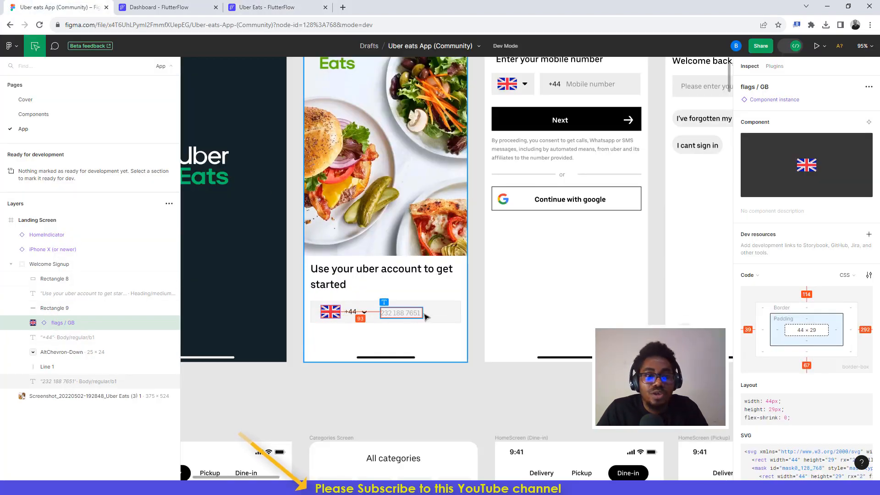
scroll(379, 123, up, 3)
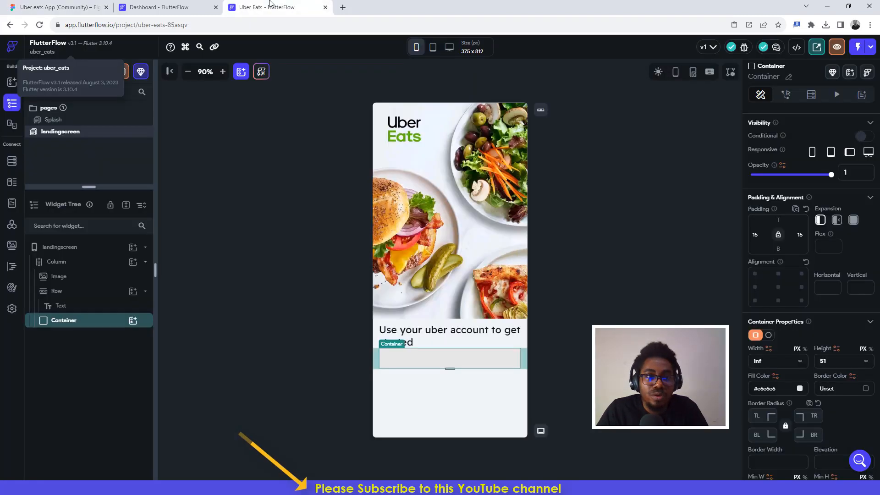
Return to the FlutterFlow project, add a Row inside the Container and place an Image in that Row
click(275, 7)
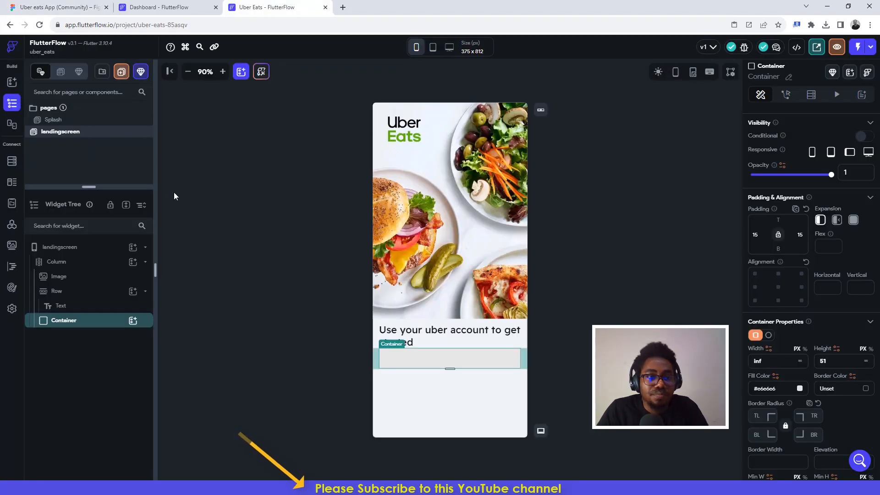
click(133, 321)
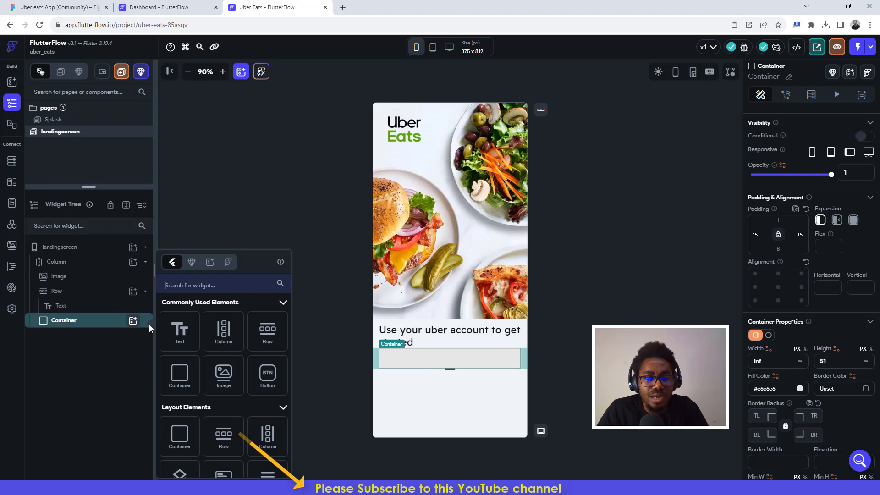
click(268, 330)
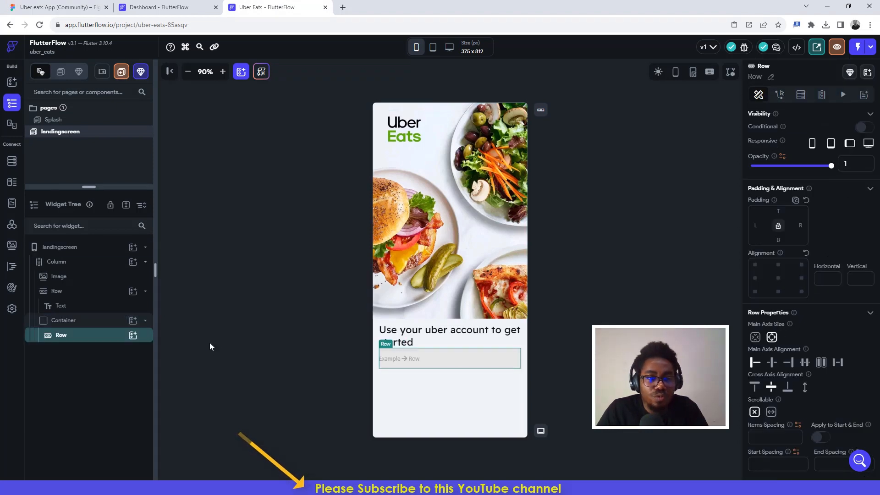
click(133, 335)
click(229, 375)
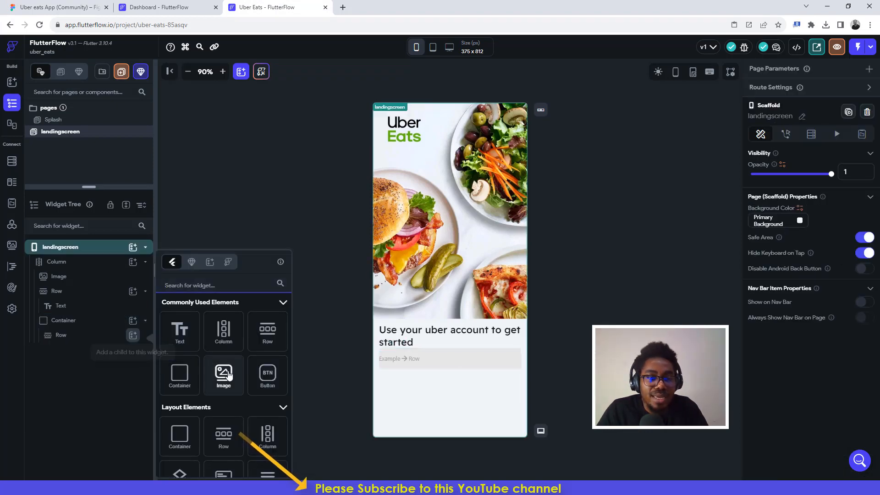
Check the flag's dimensions in Figma and size the new Image to 44 px wide and 29 px high
click(66, 3)
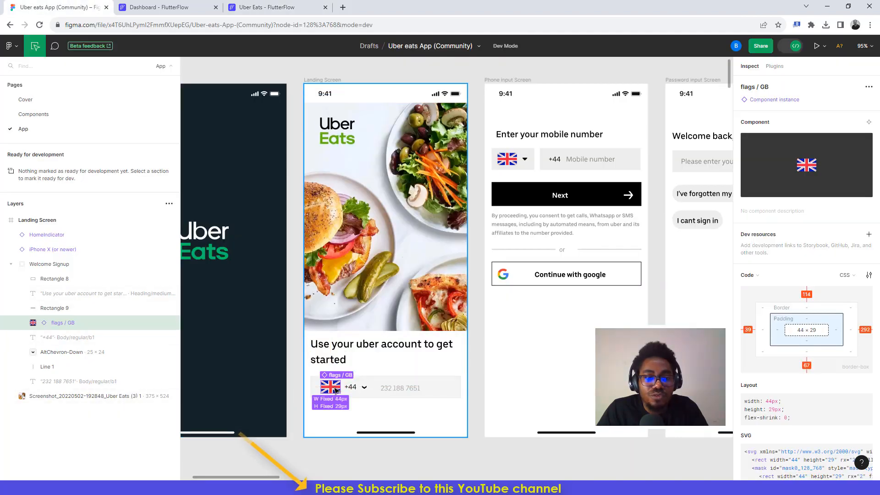
click(159, 7)
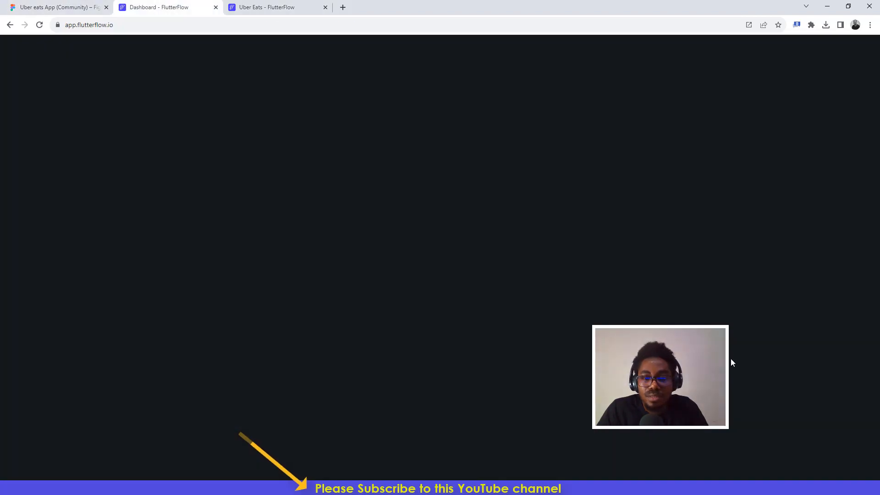
click(270, 6)
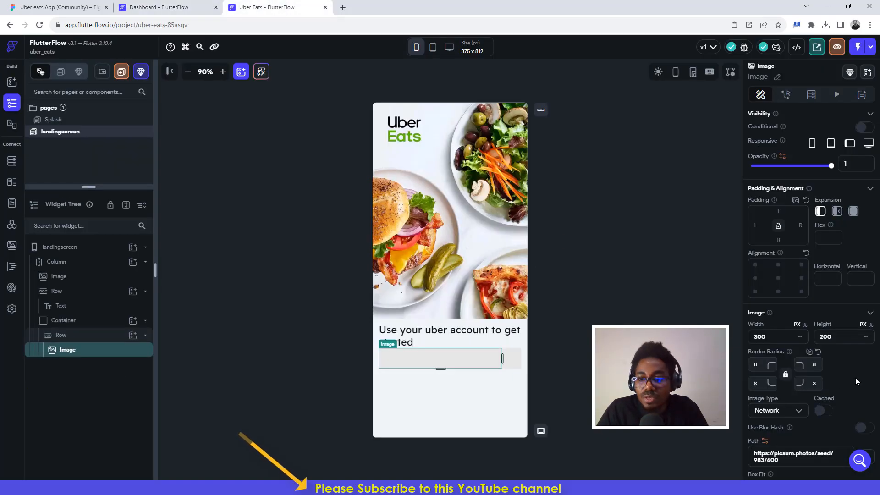
drag(773, 337, 739, 337)
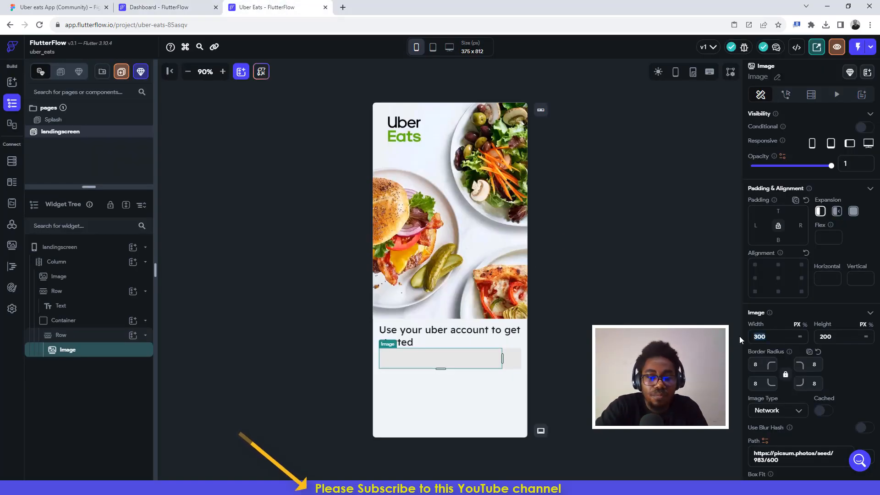
text(44)
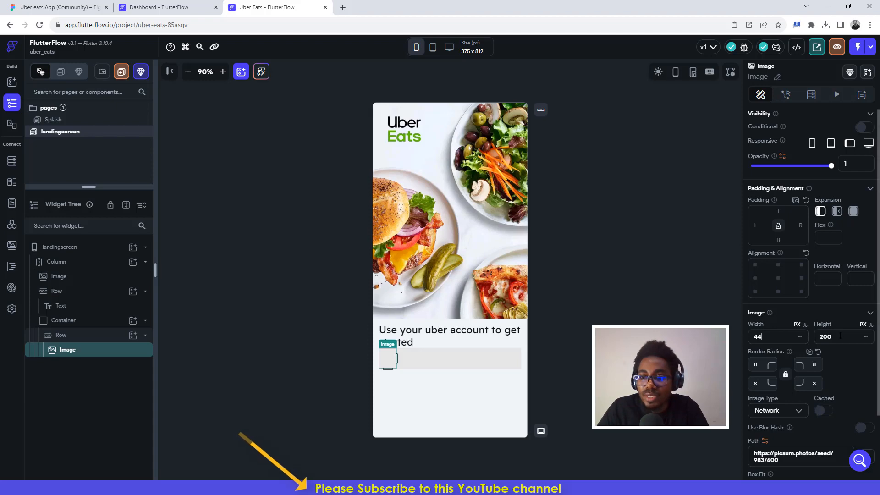
drag(833, 336, 826, 336)
text(9)
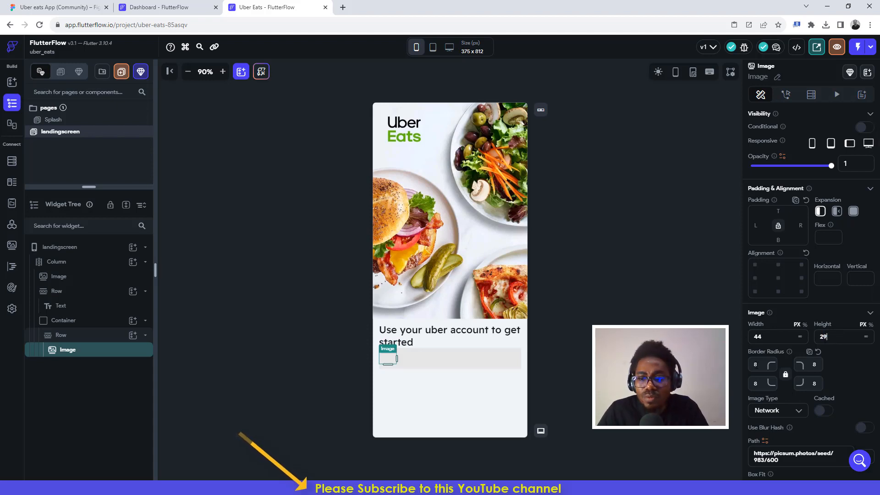
Clear the Image's border radius and change its image type to Asset
key(BackSpace)
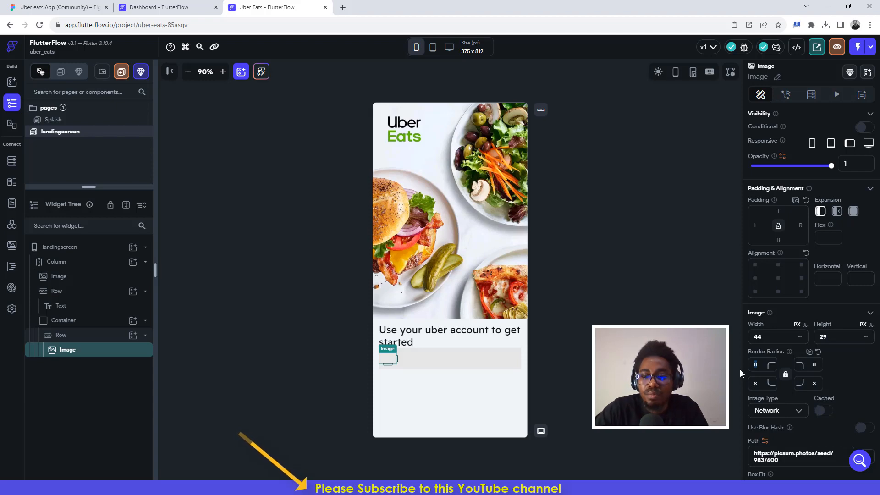
click(780, 415)
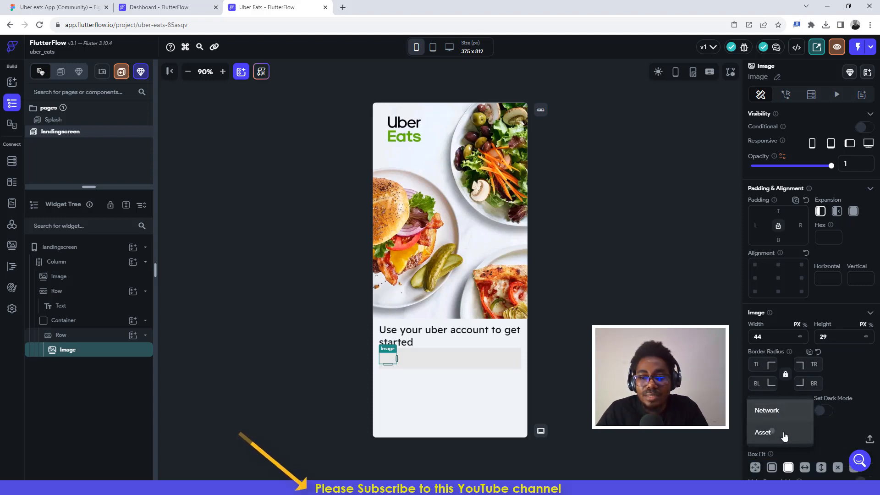
click(780, 434)
Switch to Figma and export the flags / GB icon as a PNG at 3x scale
click(94, 7)
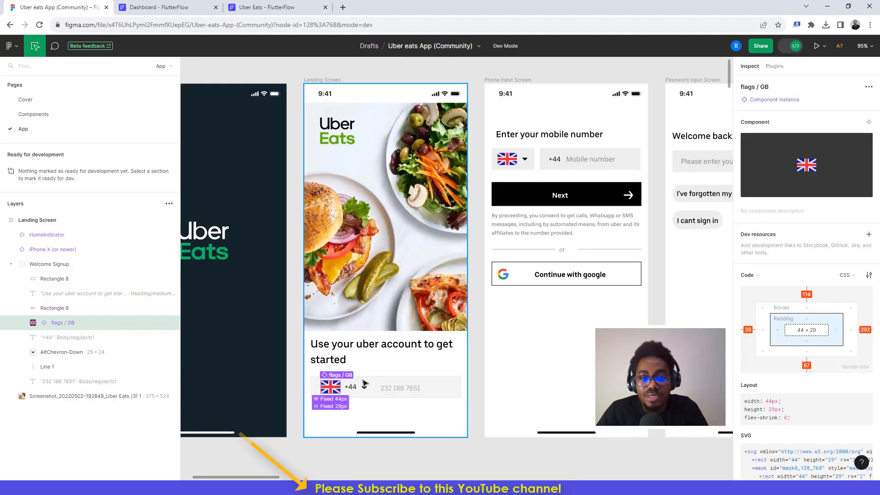
scroll(775, 389, down, 5)
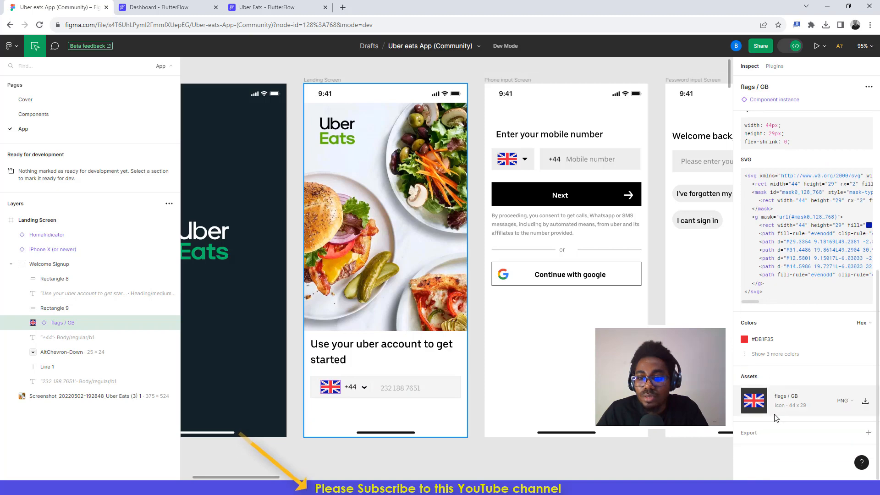
click(763, 431)
scroll(764, 394, down, 2)
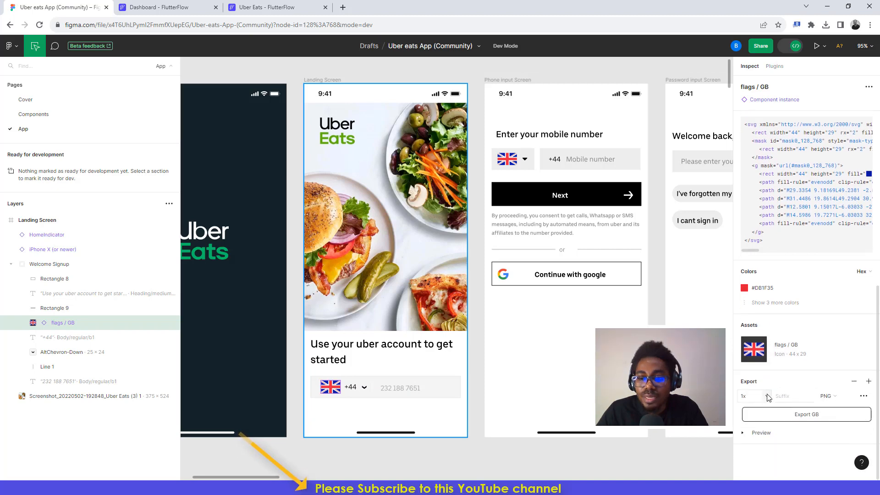
click(768, 397)
click(758, 432)
click(798, 415)
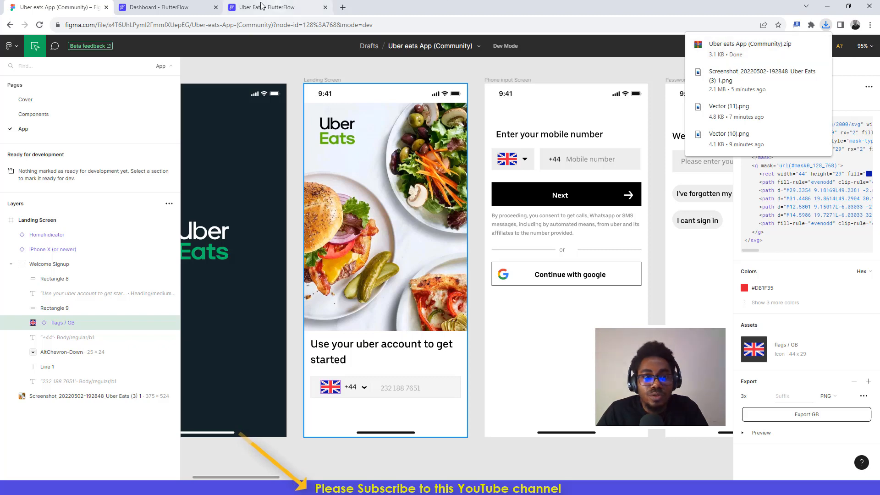
Move Uber eats App (Community).zip from Downloads into the 1x folder and extract it there
click(805, 44)
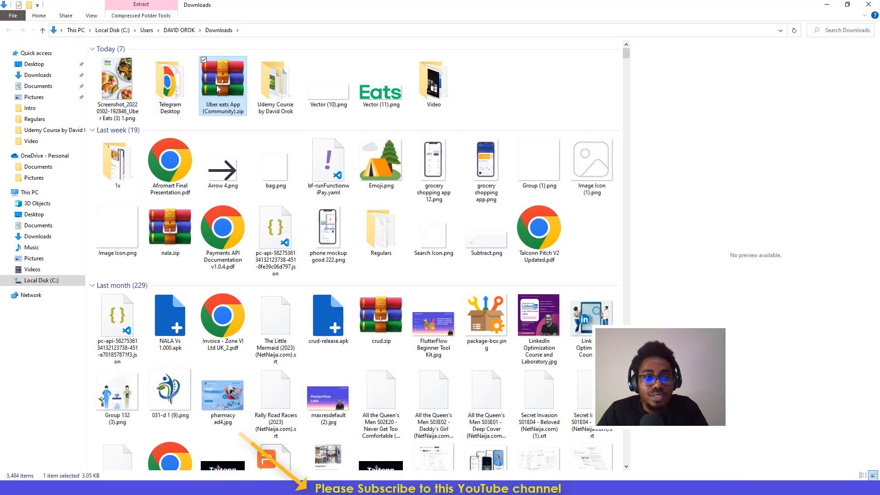
key(ctrl+x)
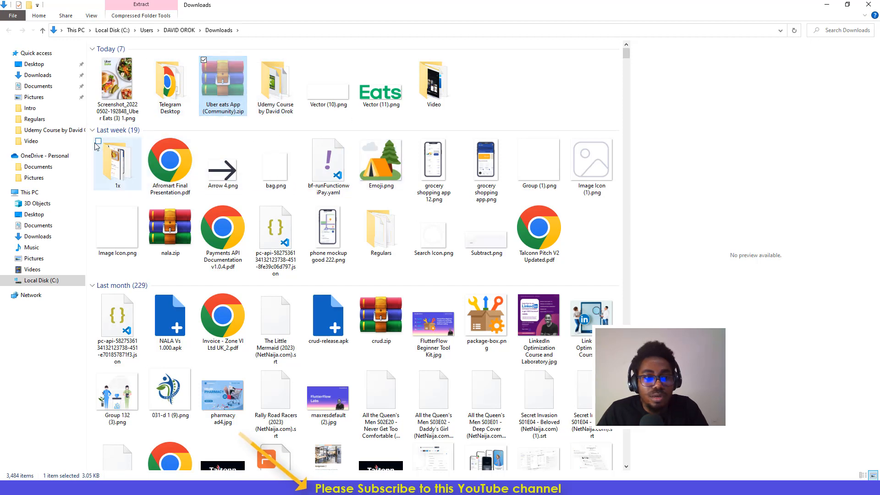
double_click(117, 163)
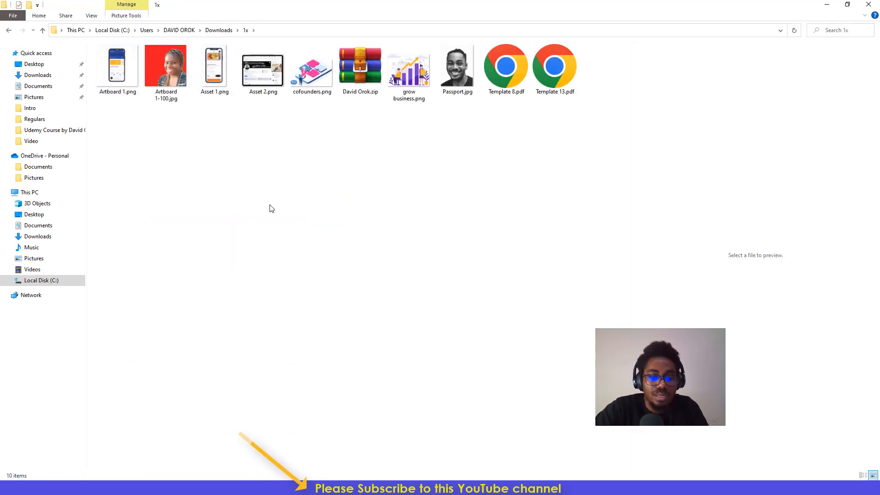
key(ctrl+v)
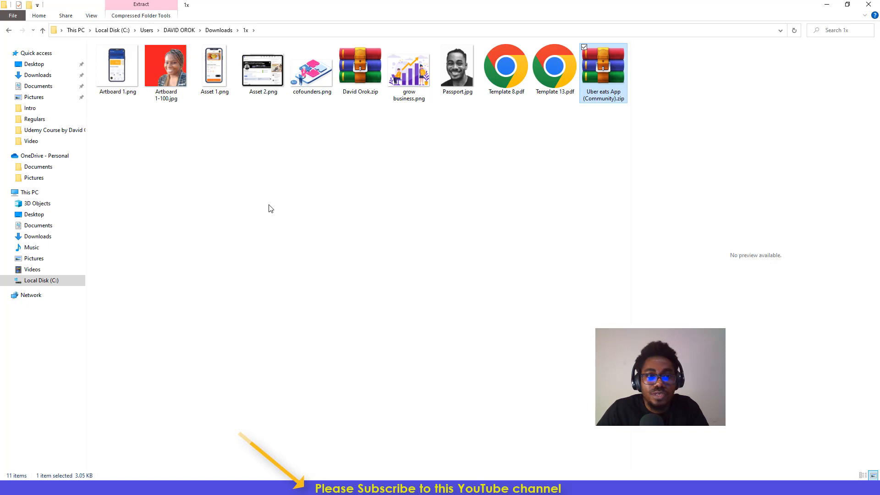
right_click(615, 63)
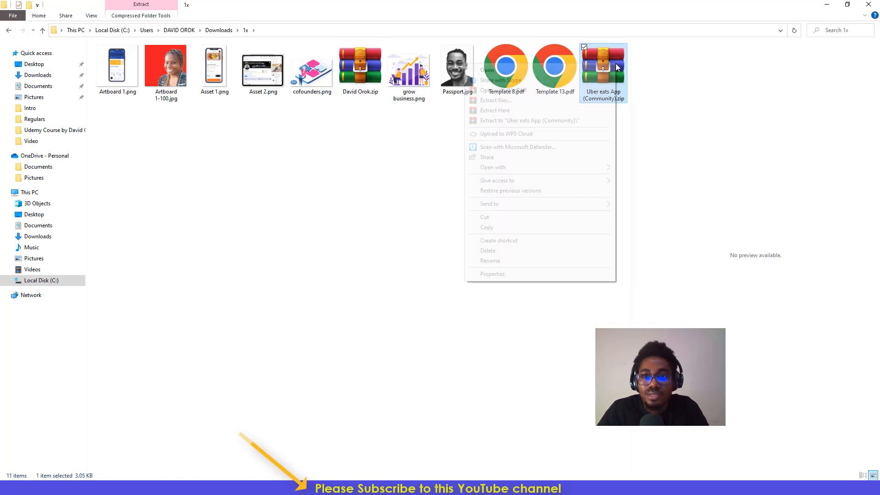
click(505, 114)
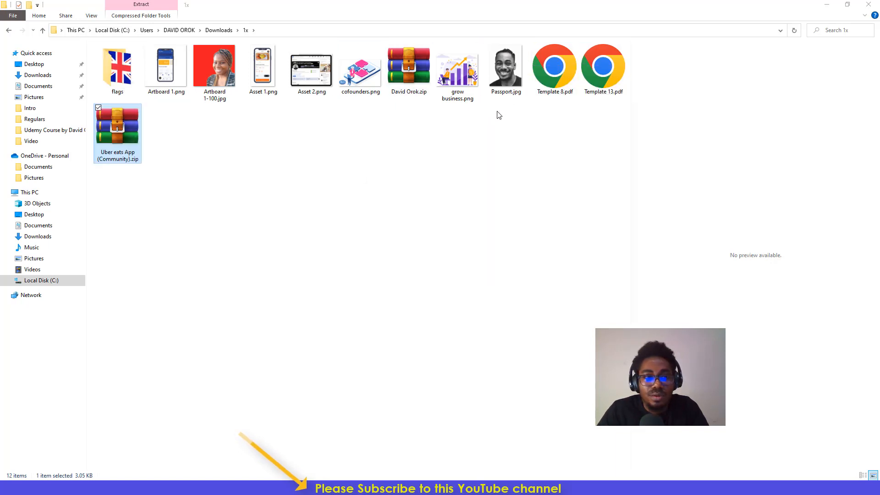
Open the extracted flags folder, select its full path and switch back to Figma in the browser
double_click(122, 74)
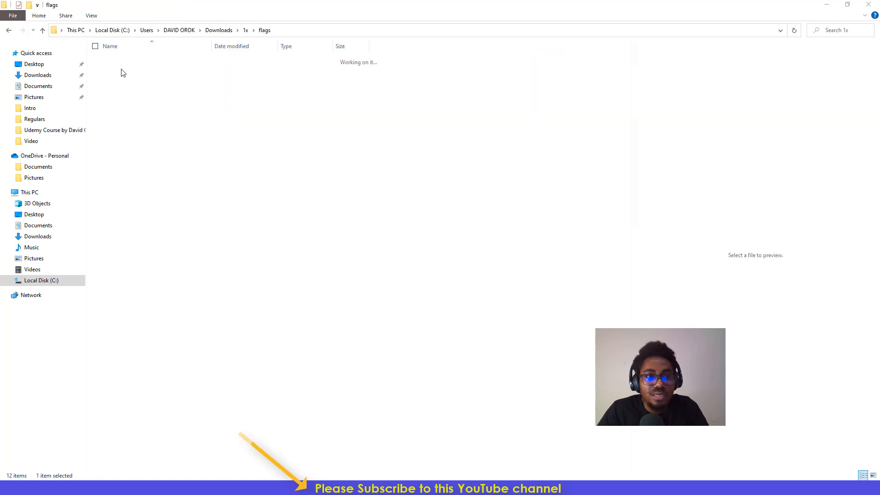
click(350, 36)
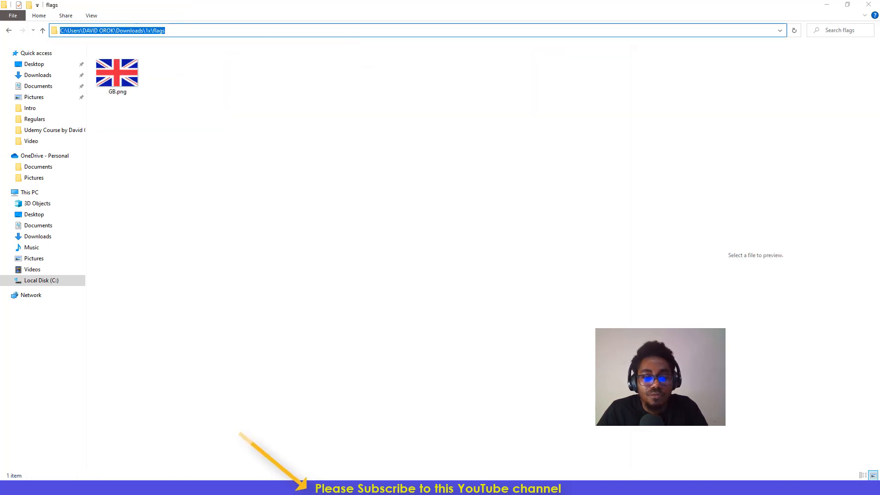
click(280, 488)
click(417, 446)
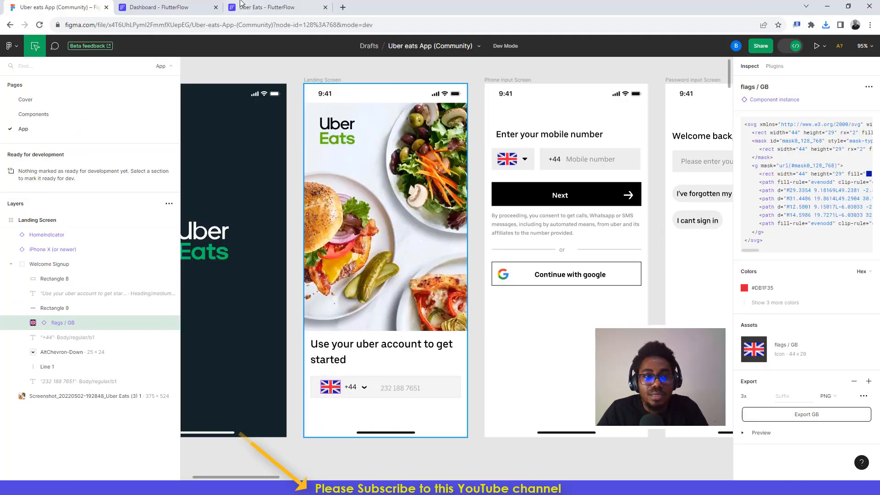